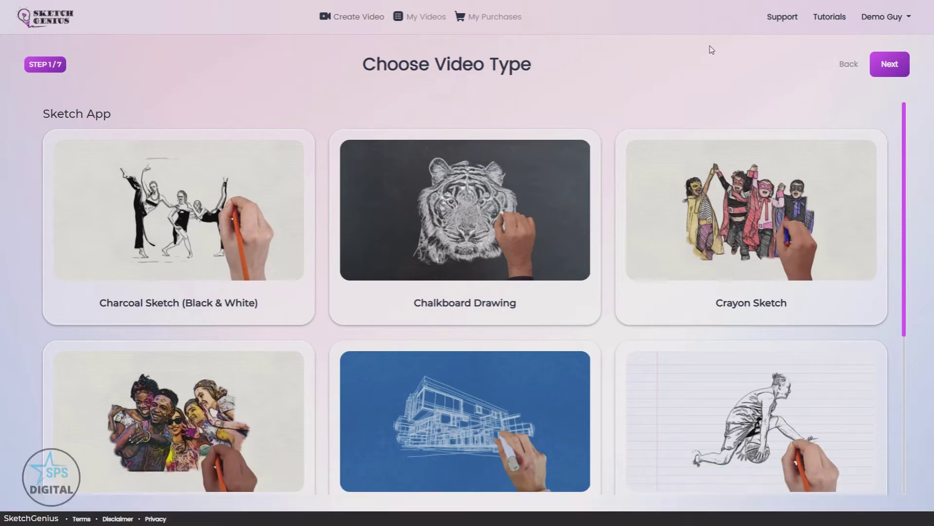
Step: Look through the available video types, choose Crayon Sketch and continue to the template choice
drag(905, 140, 918, 225)
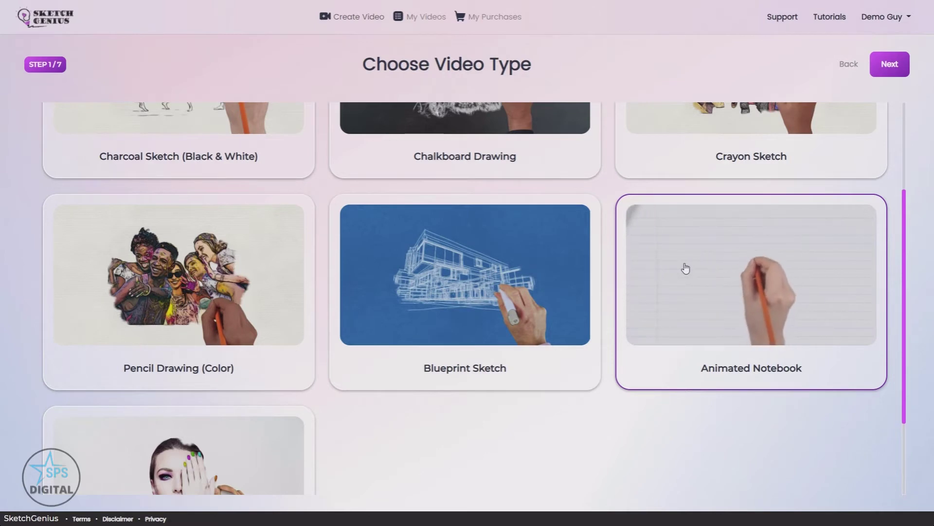
scroll(868, 253, up, 3)
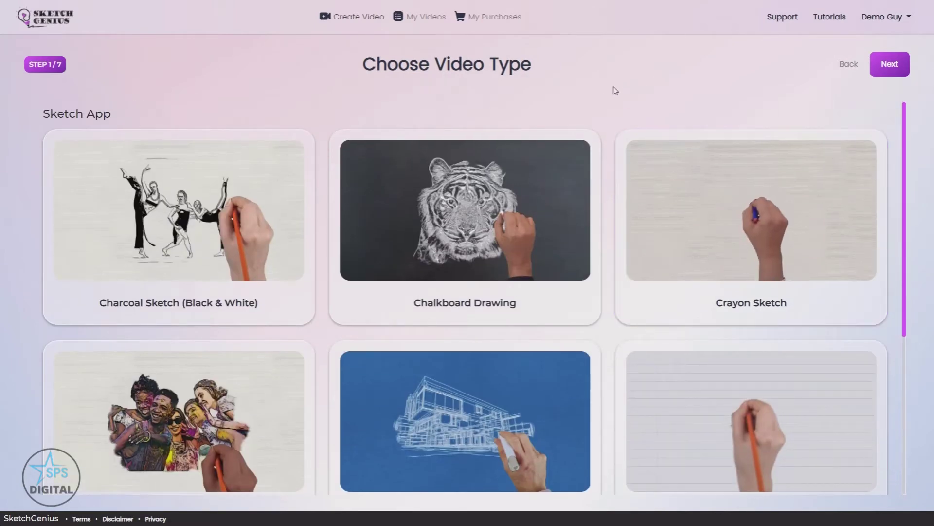
click(792, 214)
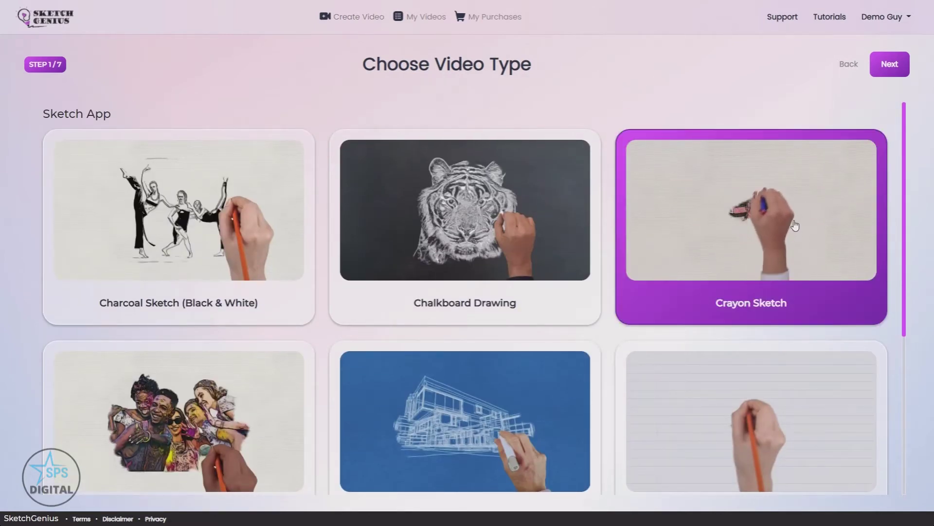
click(890, 66)
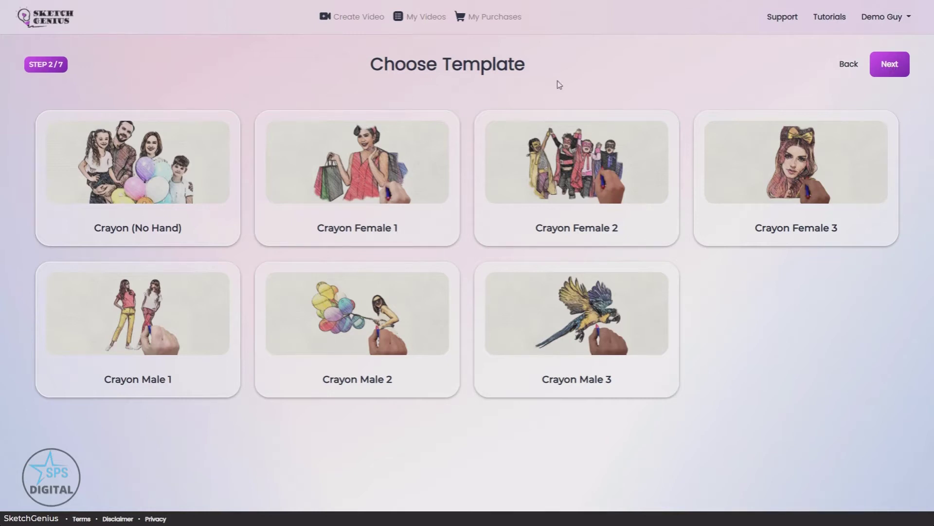
Step: Preview the Crayon (No Hand) template, then choose the Crayon Male 1 template and continue to the voice settings
mouse_move(144, 170)
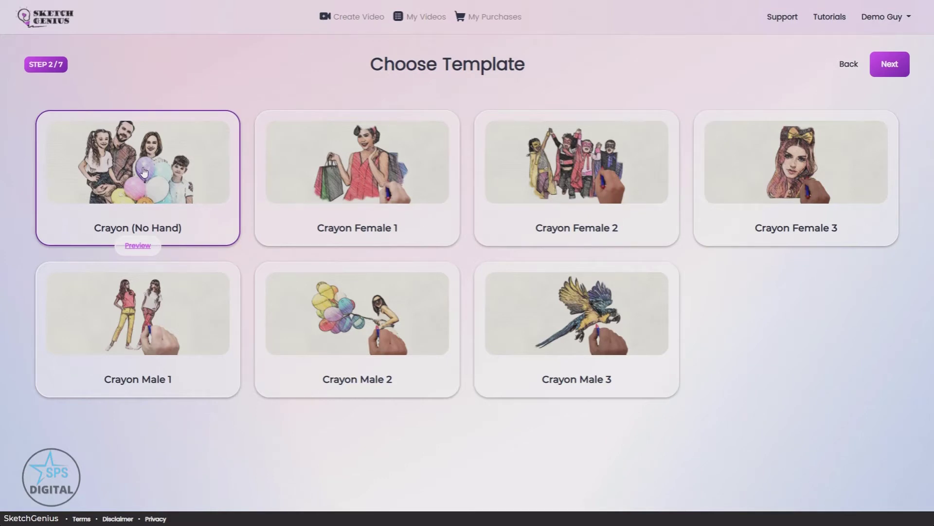
click(139, 245)
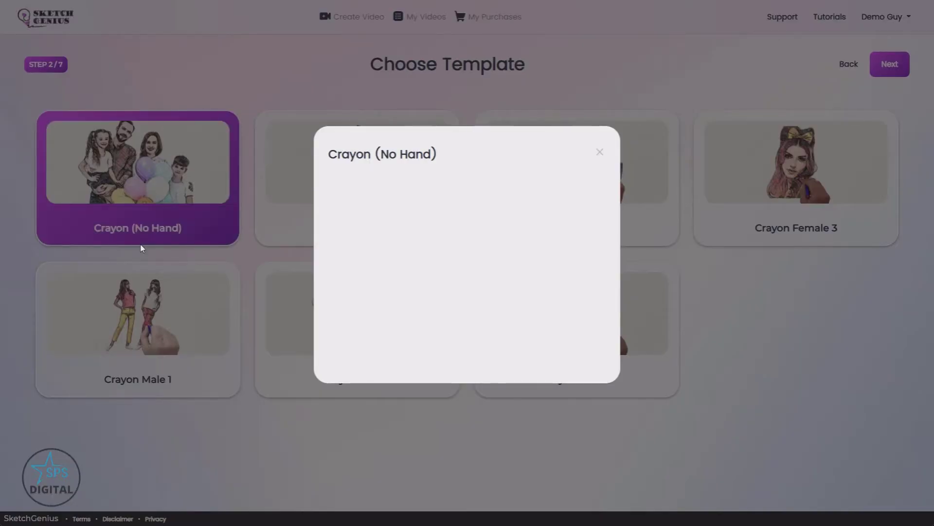
click(470, 264)
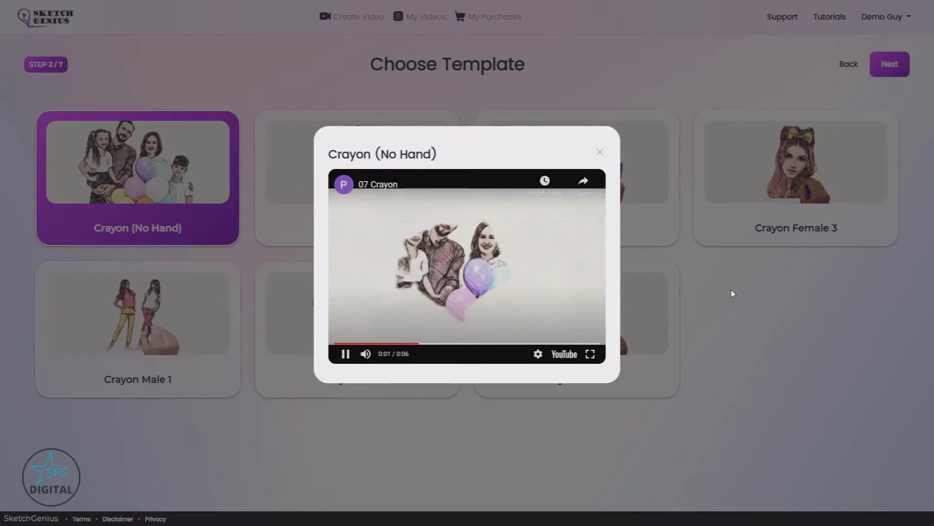
click(600, 153)
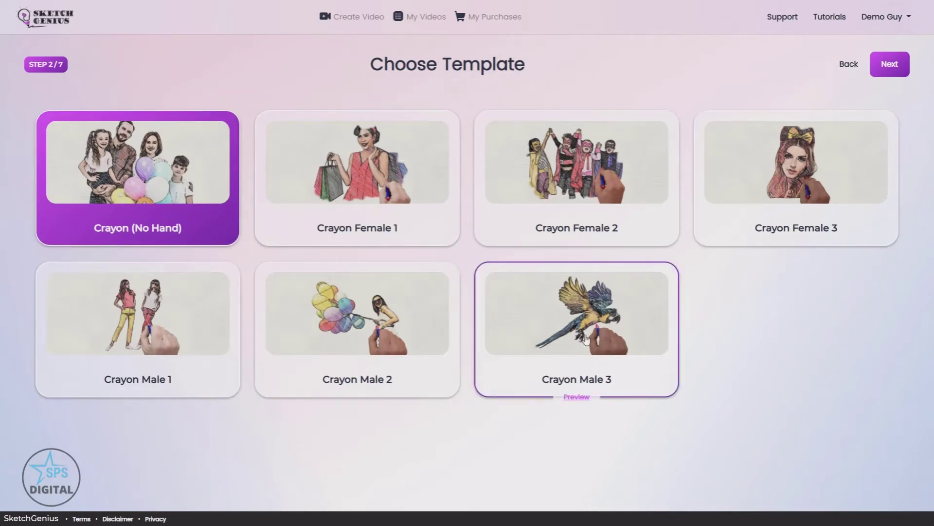
click(106, 333)
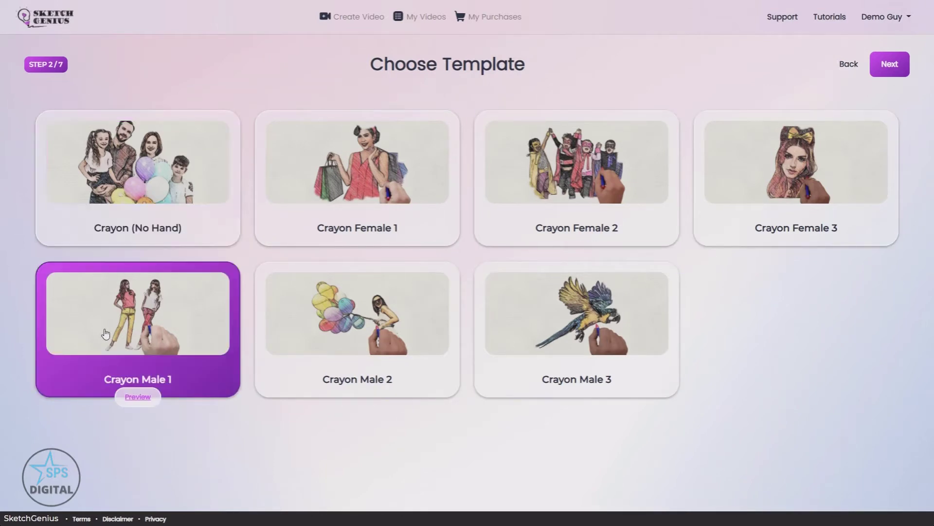
click(886, 72)
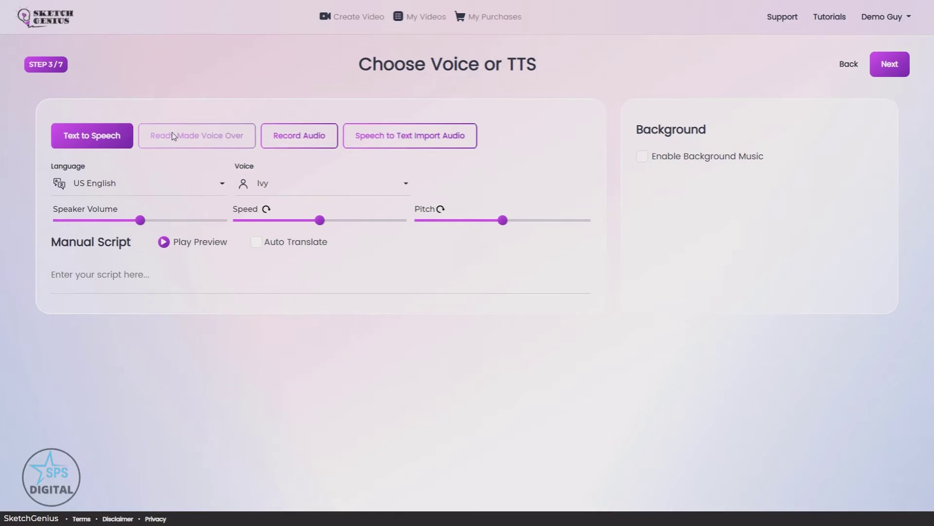
Step: Review the Record Audio and Speech to Text Import Audio options with their language lists, and return to Text to Speech
click(301, 136)
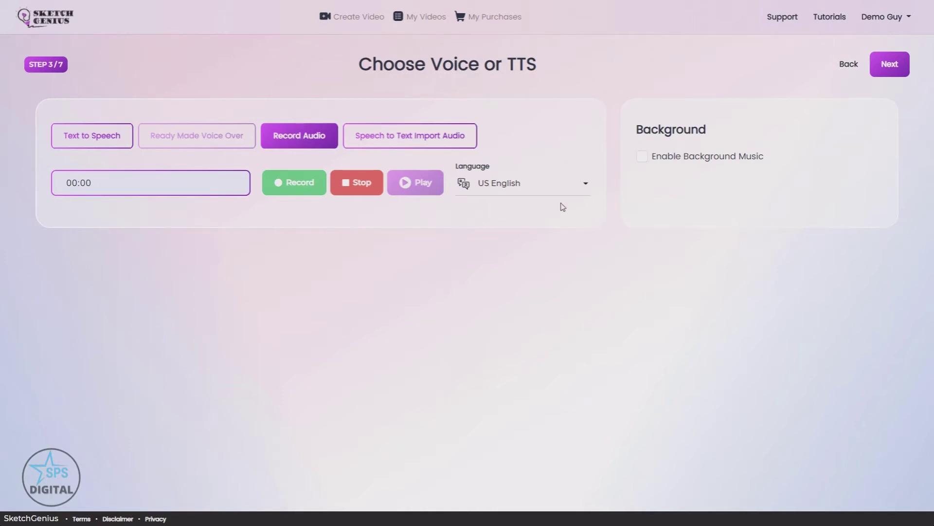
click(546, 187)
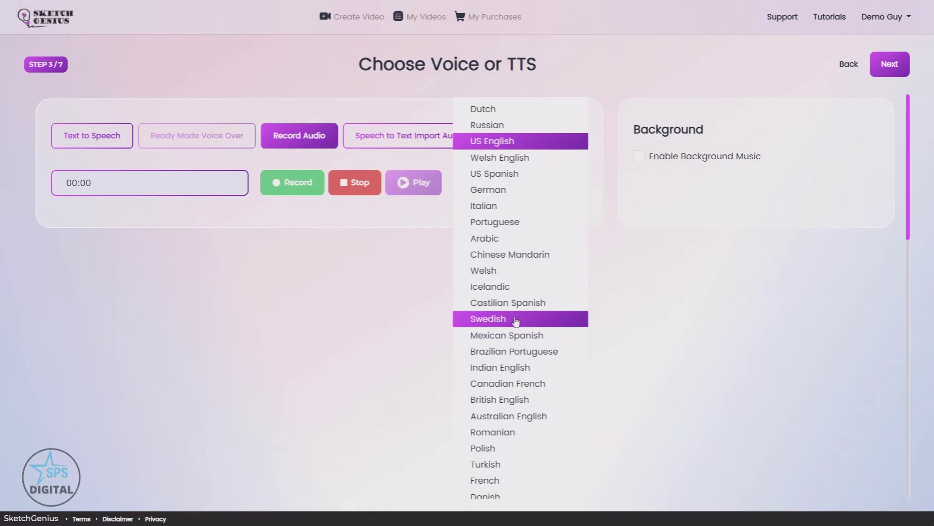
click(402, 314)
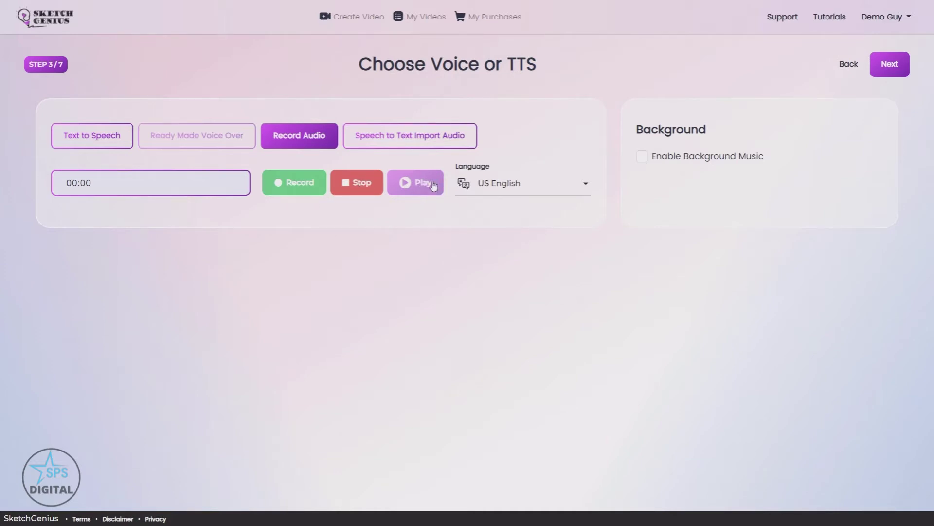
click(429, 141)
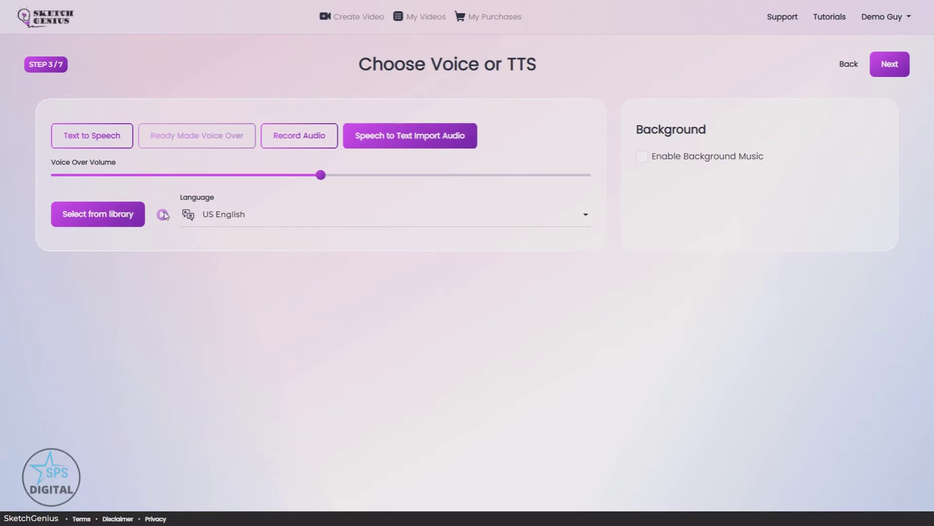
click(250, 224)
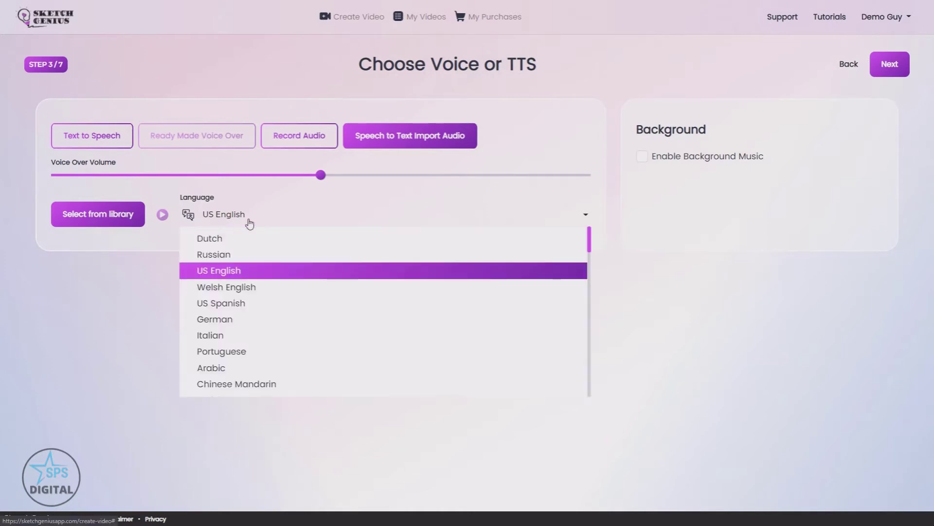
click(123, 336)
click(111, 134)
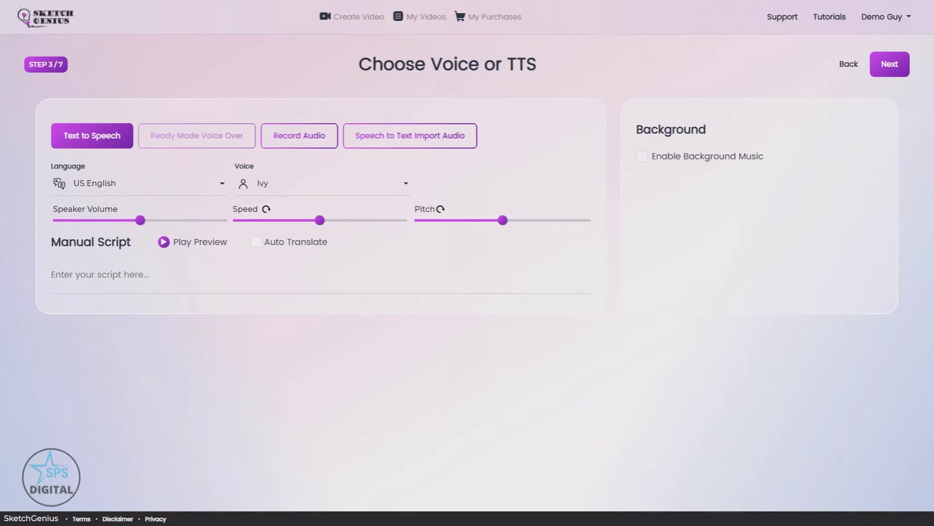
Step: Browse the available Text to Speech languages and the voices offered for US English without changing the selection
click(151, 188)
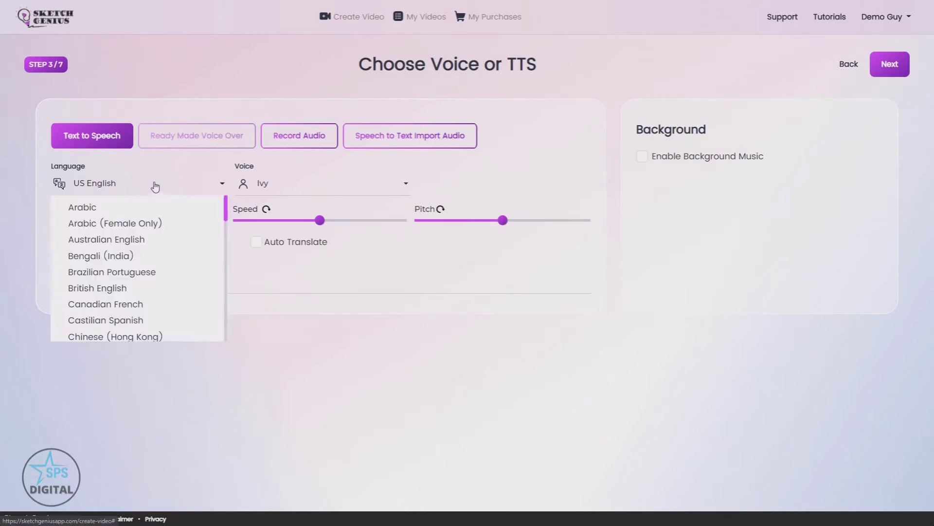
scroll(138, 246, down, 15)
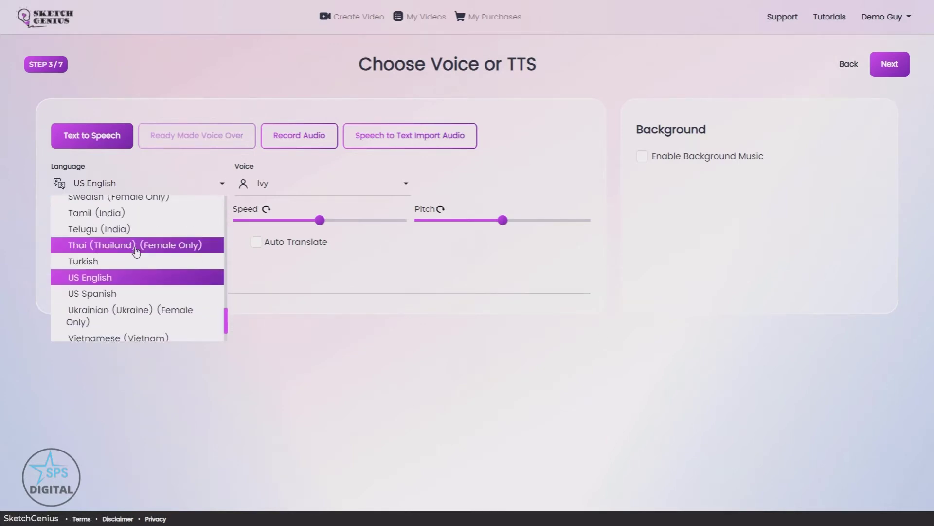
scroll(137, 253, up, 5)
click(343, 380)
click(271, 190)
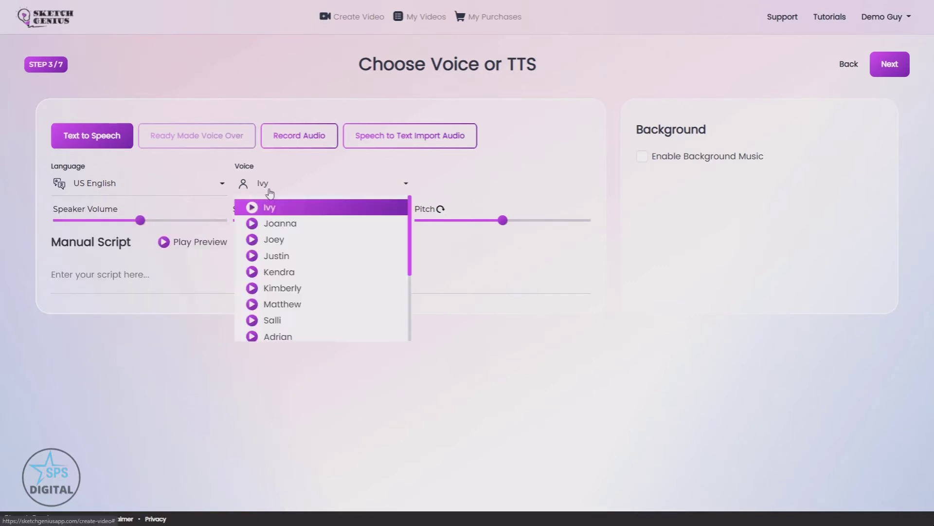
scroll(335, 302, down, 3)
scroll(301, 258, up, 3)
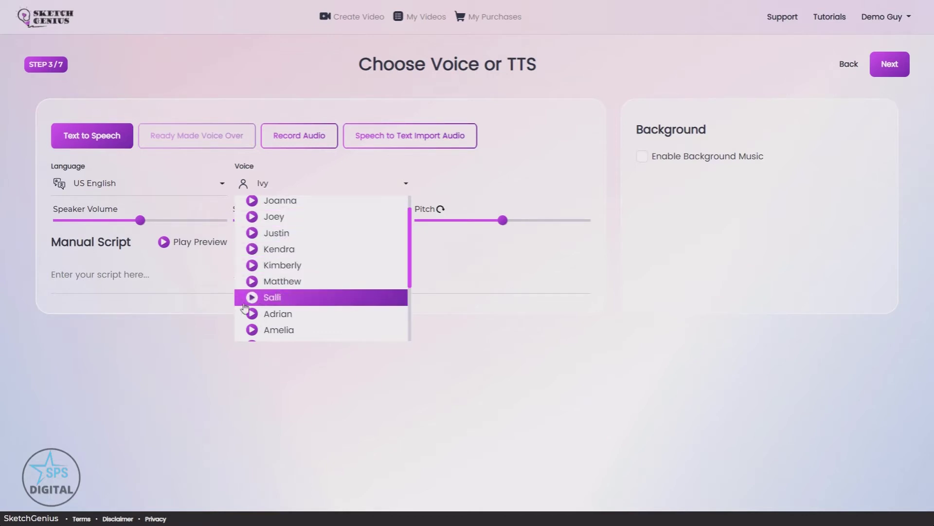
click(476, 365)
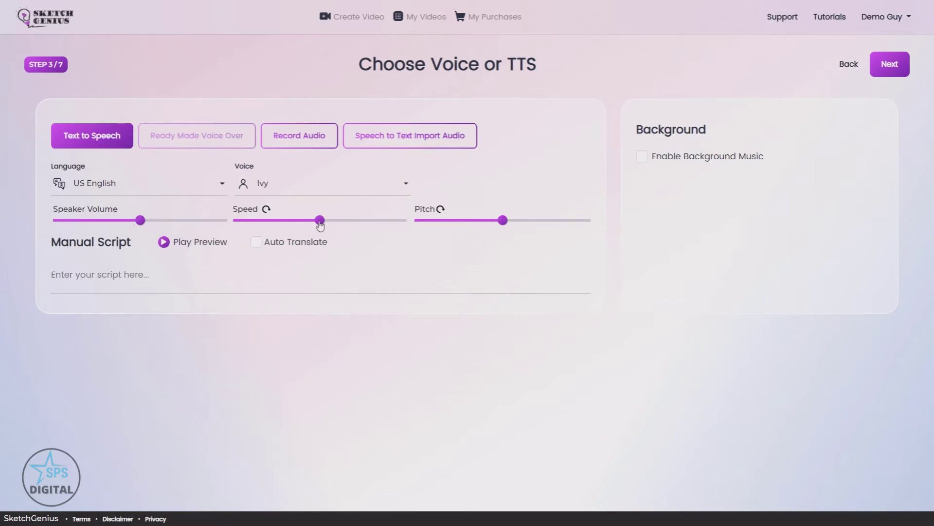
Step: Try a higher speech speed and pitch, and reset both to their defaults
drag(320, 221, 351, 221)
click(537, 223)
click(267, 209)
click(440, 210)
Step: Set the Text to Speech language to German
click(171, 190)
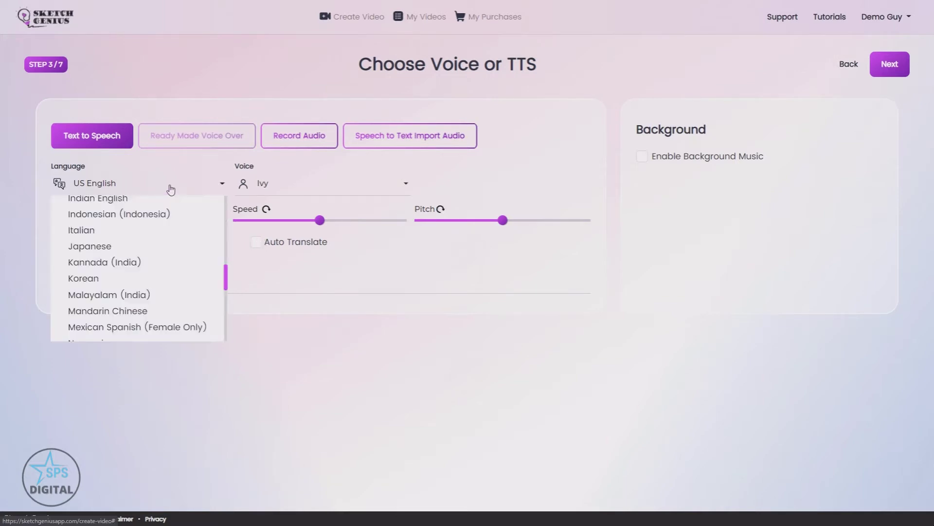
scroll(142, 243, down, 3)
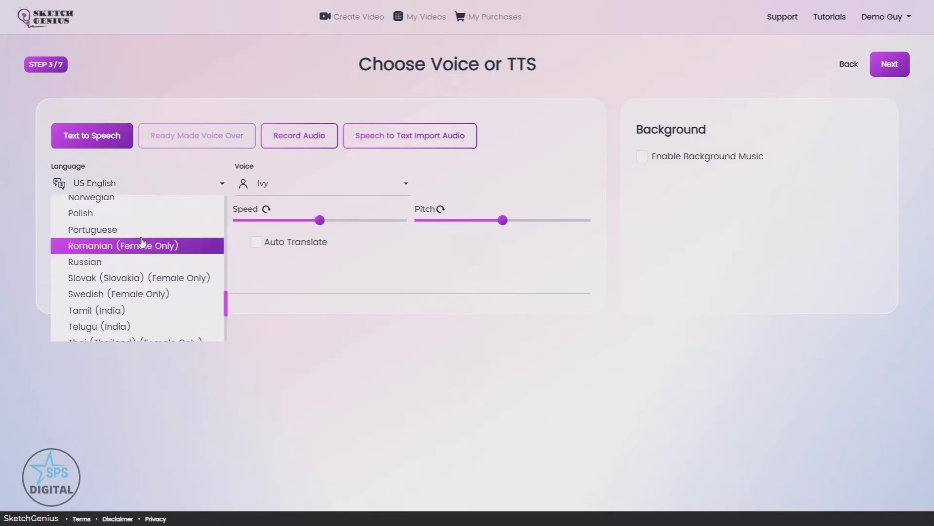
scroll(142, 242, up, 2)
scroll(142, 242, up, 4)
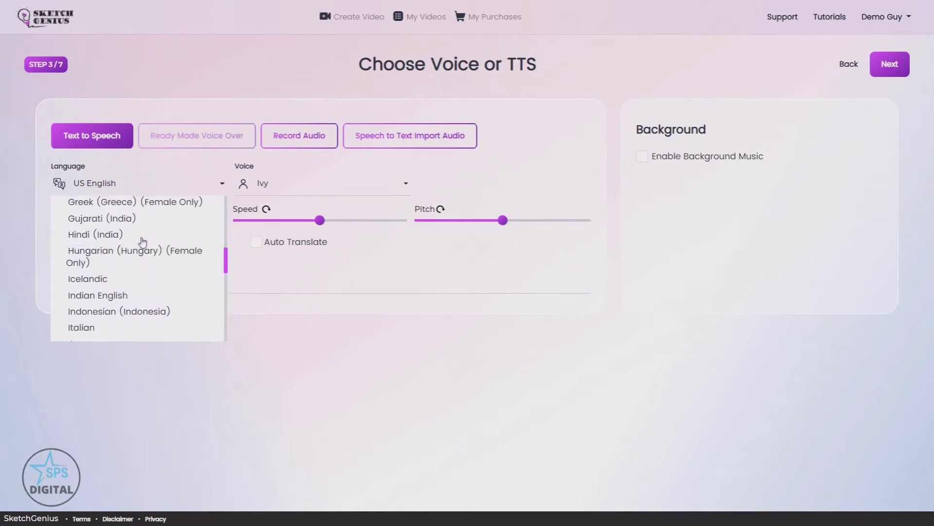
click(141, 243)
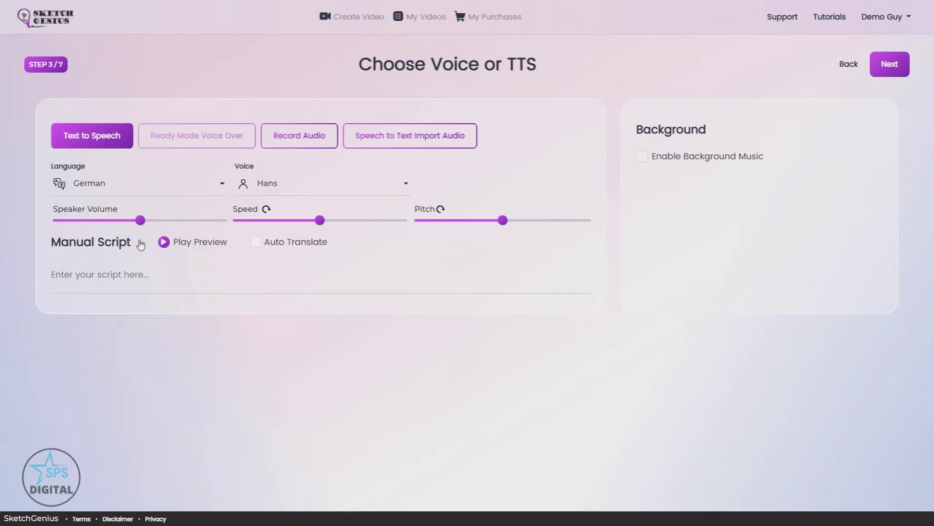
Step: Enter the English script starting "If you're in need of a dentist" with Auto Translate enabled, and play the German voice preview
click(194, 279)
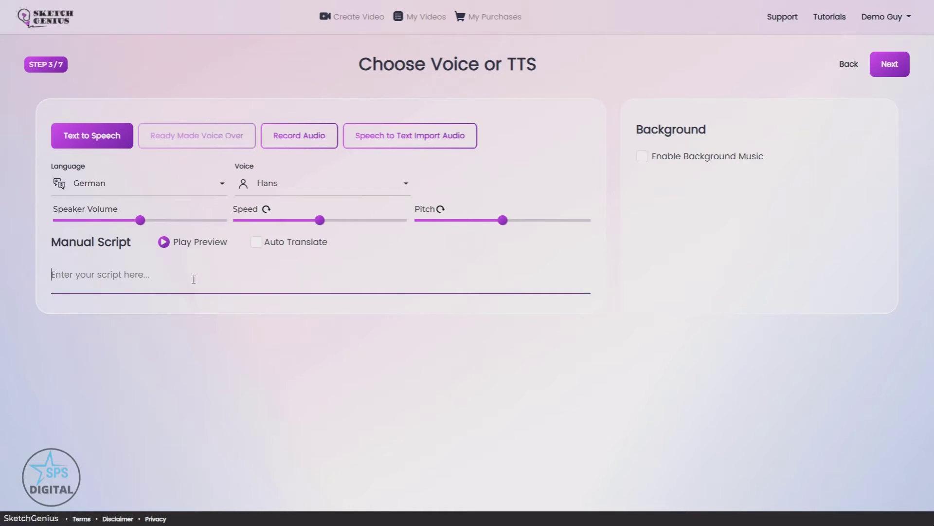
text(If you're in need of a dentist you probably have a lot of questions, such as: "Will my procedures hurt? Do you accept my insurance?" Or even, "Do you perform the advanced procedures that I need?" We have years of experience helping people get the beautiful smile they have always wanted. Even if you haven't been to the dentist in years, or you have major dental issues, even if you have great fear of going to the dentist, we can help. Don't put off getting the smile that you deserve. We offer free consultations, and accept most major insurance plans, so give us a call today.)
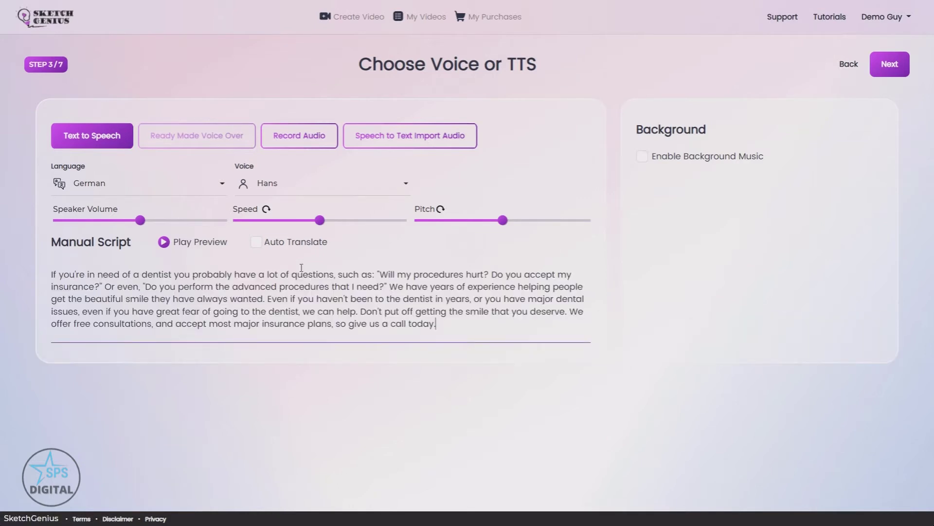
click(257, 242)
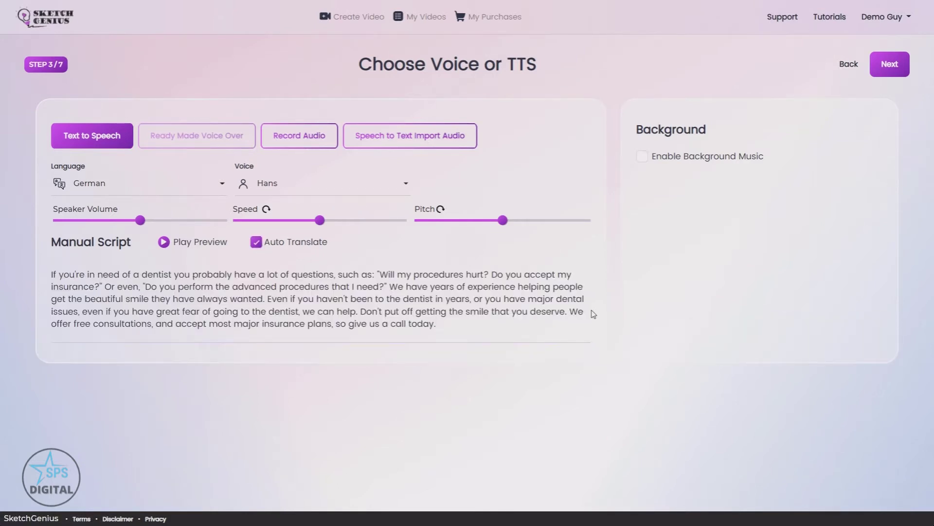
click(166, 246)
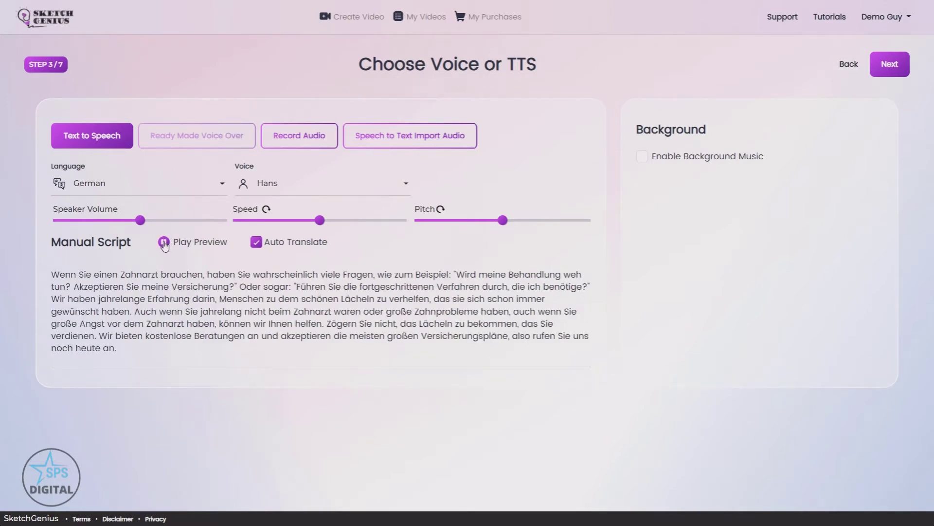
click(165, 245)
Step: Replace the German script with the English text starting "If you're in need of a dentist you probably have a lot of questions"
click(441, 299)
key(ctrl+a)
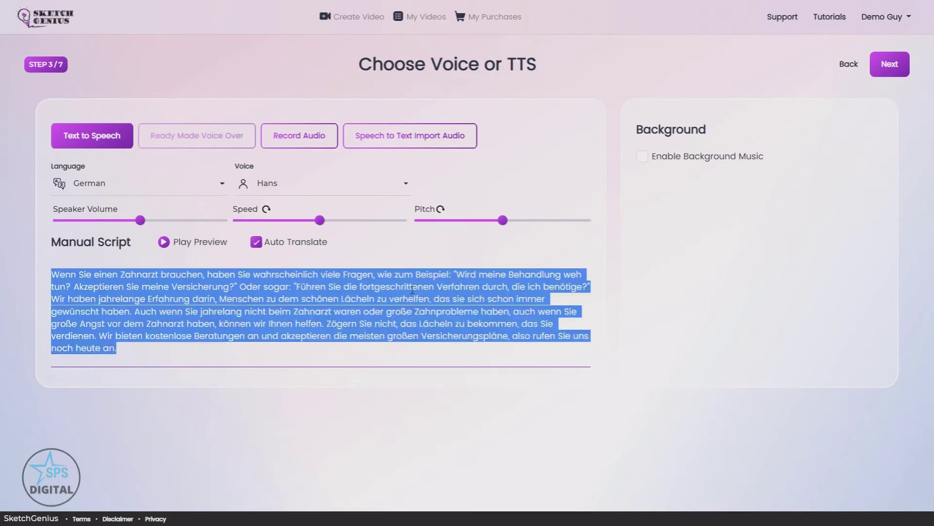
text(If you're in need of a dentist you probably have a lot of questions, such as: "Will my procedures hurt? Do you accept my insurance?" Or even, "Do you perform the advanced procedures that I need?" We have years of experience helping people get the beautiful smile they have always wanted. Even if you haven't been to the dentist in years, or you have major dental issues, even if you have great fear of going to the dentist, we can help. Don't put off getting the smile that you deserve. We offer free consultations, and accept most major insurance plans, so give us a call today.)
Step: Set the Text to Speech language to US English
click(92, 184)
scroll(98, 236, up, 5)
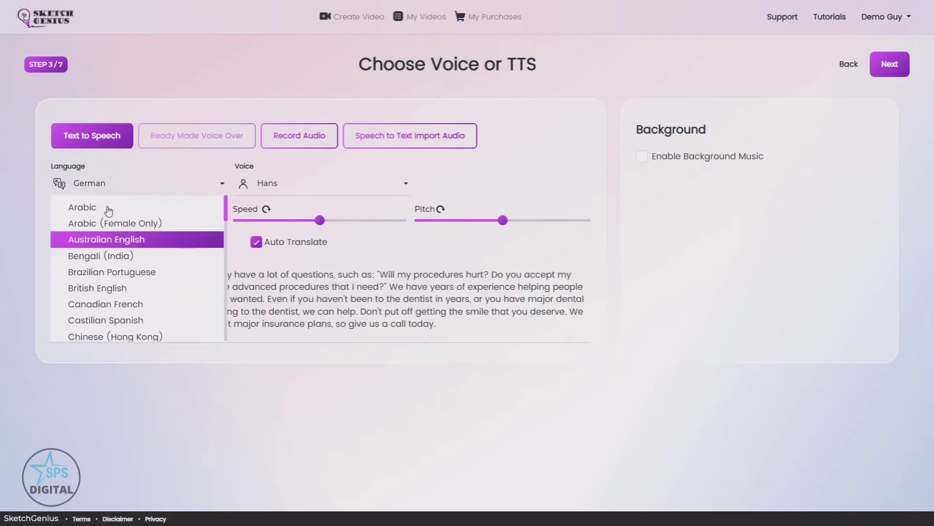
scroll(117, 275, down, 10)
scroll(118, 277, down, 3)
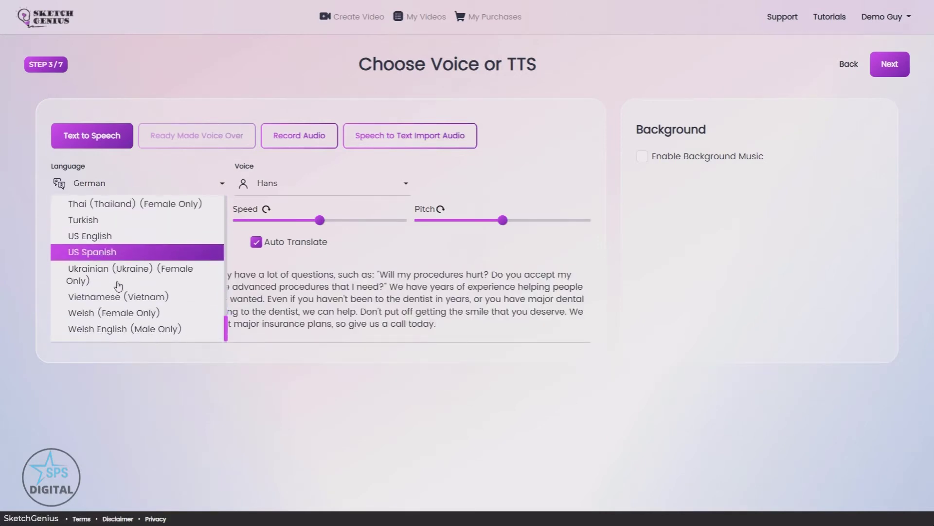
click(116, 243)
Step: Choose Matthew as the US English voice
click(292, 185)
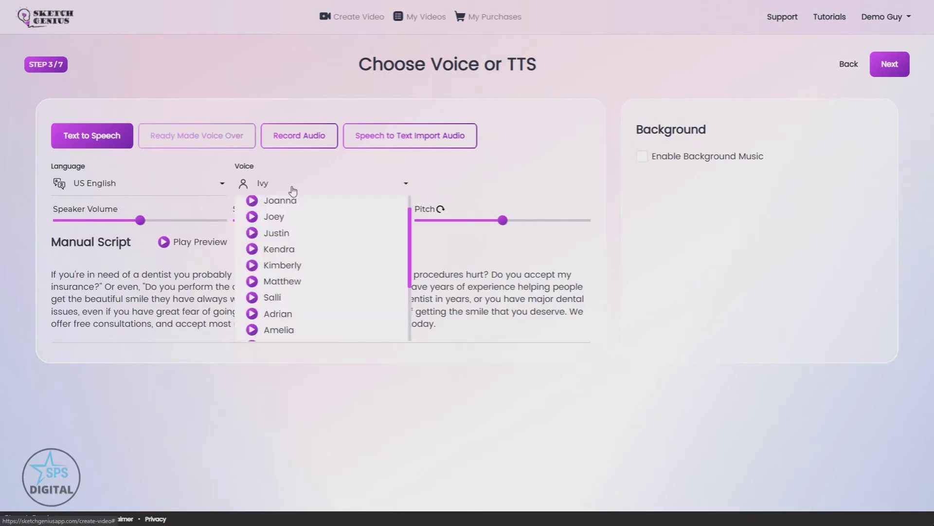
scroll(300, 244, down, 3)
scroll(299, 245, up, 2)
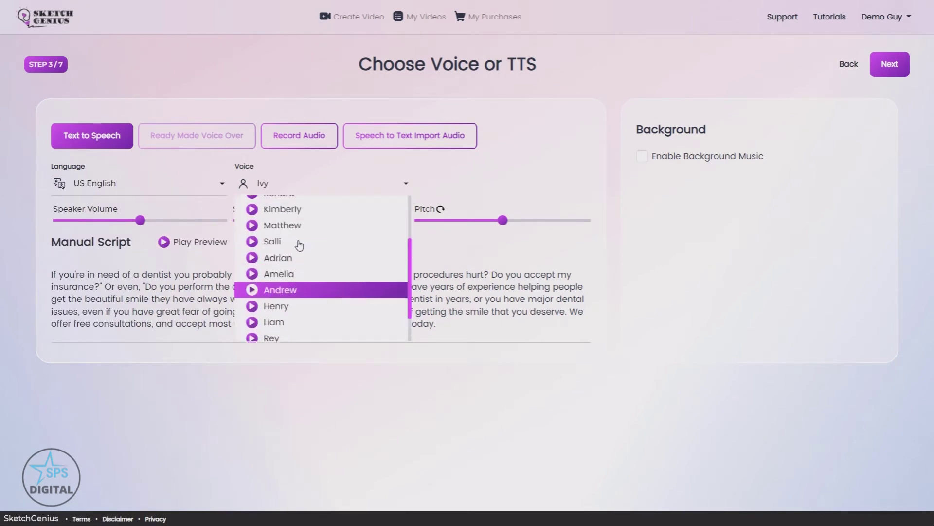
scroll(299, 246, up, 2)
click(265, 305)
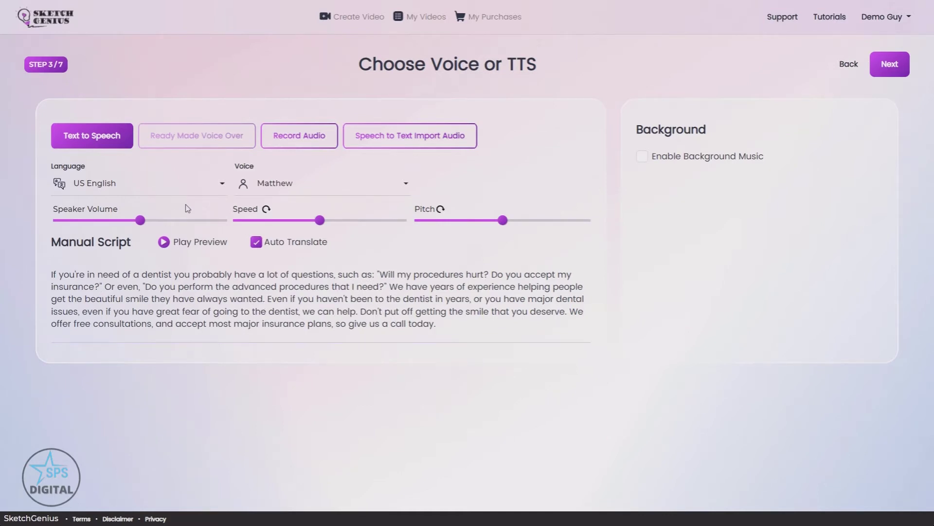
Step: Turn off Auto Translate for the script and enable background music
click(256, 242)
click(643, 157)
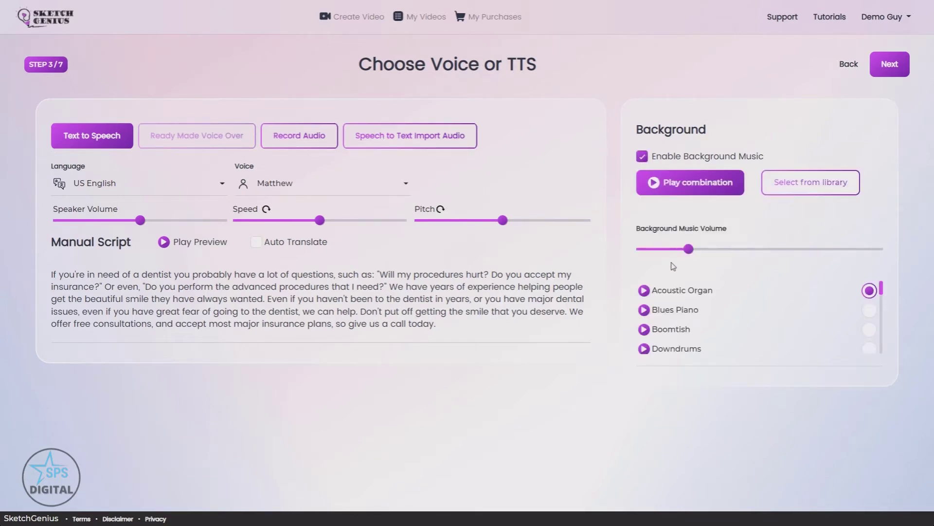
Step: Browse the background music tracks and view the audio files in the library gallery
scroll(691, 284, down, 10)
scroll(694, 288, up, 10)
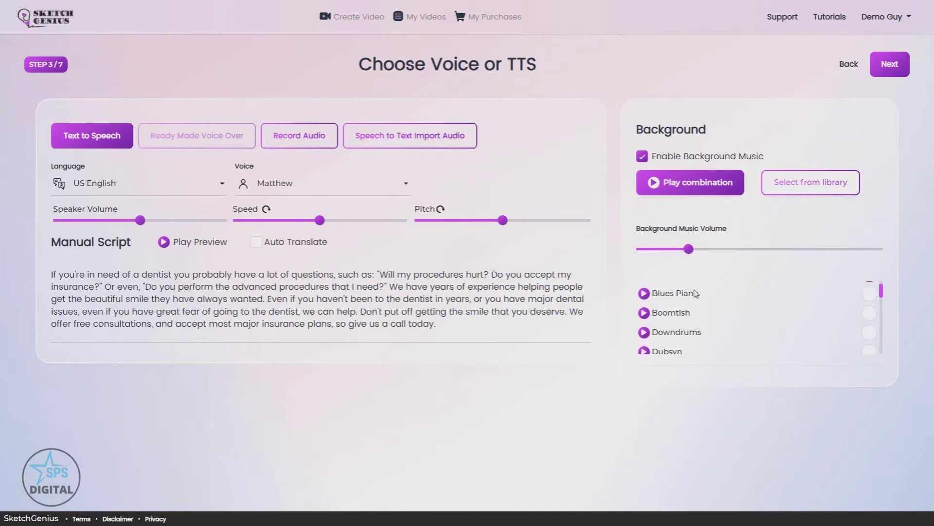
click(820, 193)
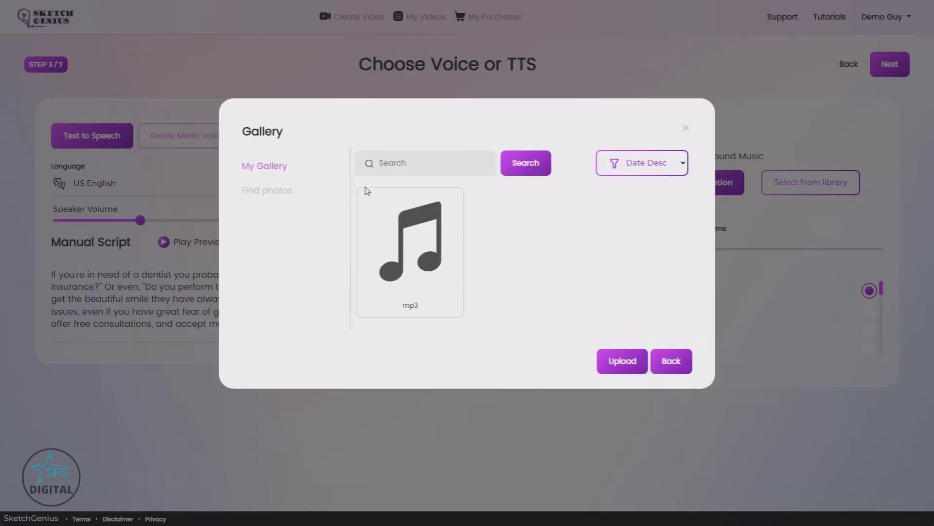
click(685, 130)
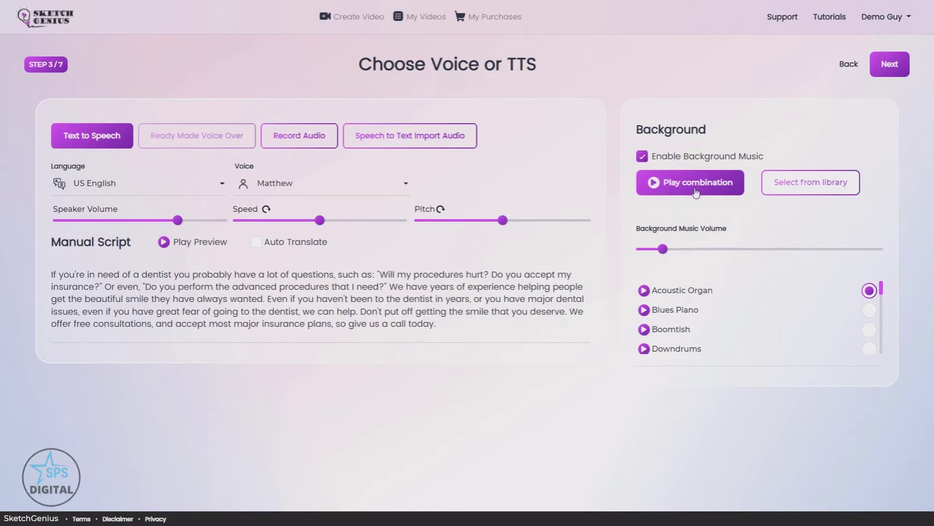
Step: Lower the background music volume and the speaker volume, and preview the voice and music combination
drag(663, 249, 712, 249)
click(651, 250)
drag(184, 224, 100, 221)
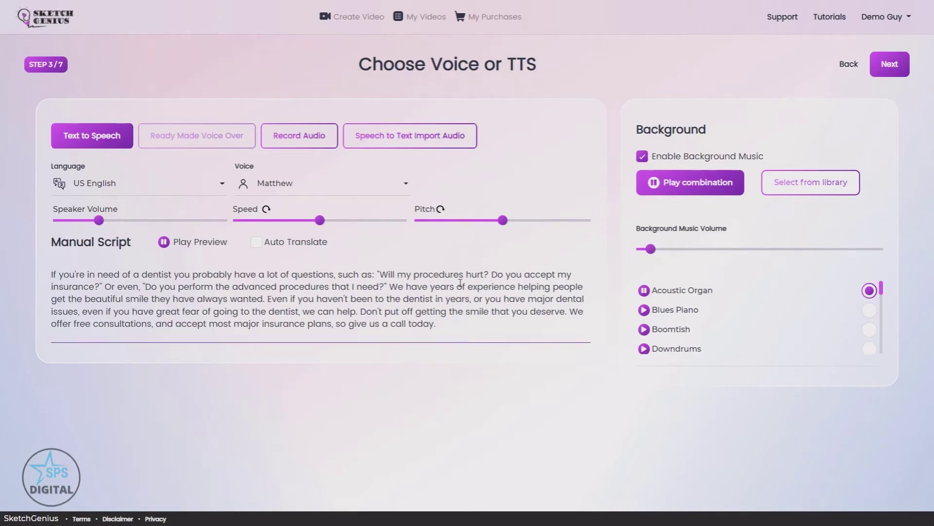
click(724, 187)
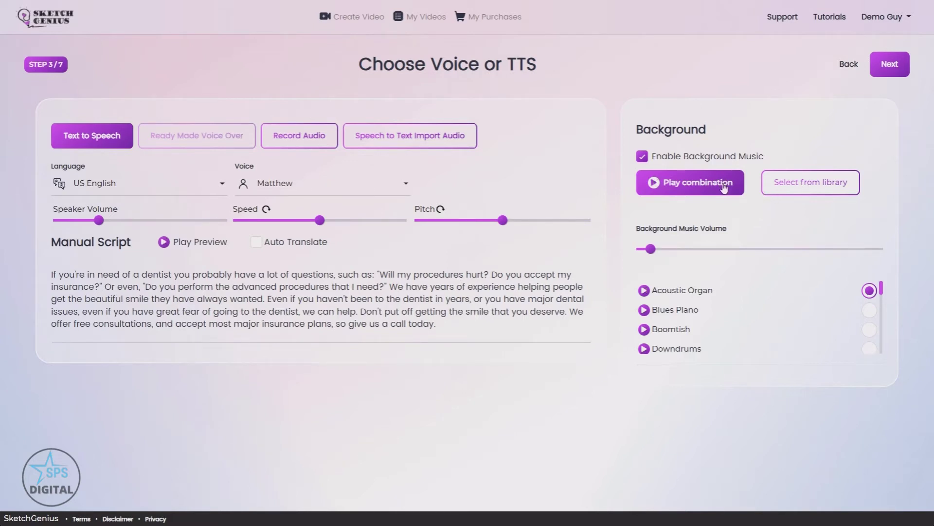
Step: Disable background music and continue to the Text Position stage
click(643, 156)
click(888, 73)
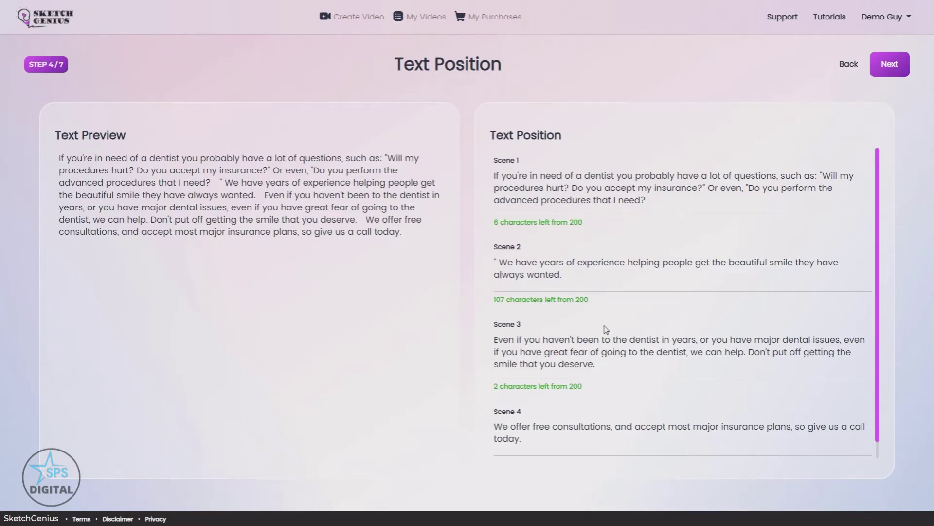
Step: Review how the script is split across the scenes and continue to Video Settings
scroll(606, 330, down, 1)
scroll(604, 321, up, 1)
scroll(577, 337, down, 1)
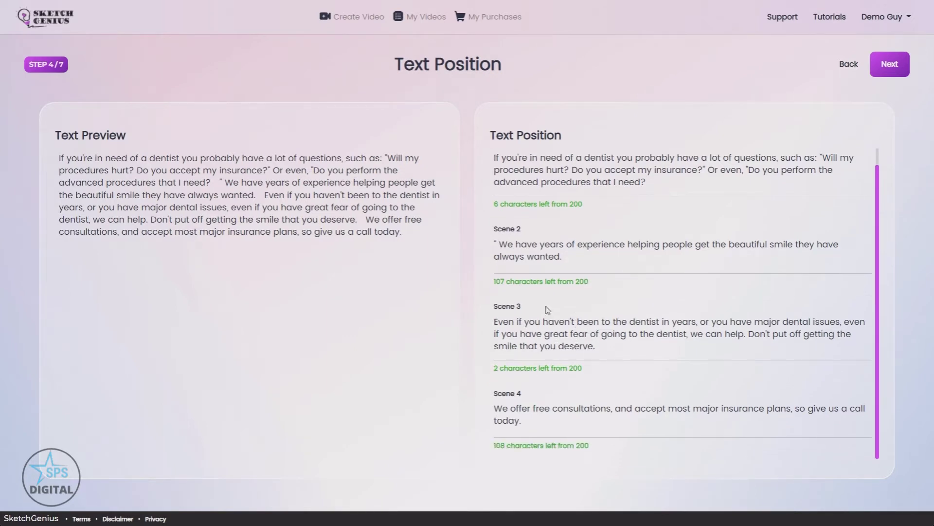
scroll(574, 355, up, 1)
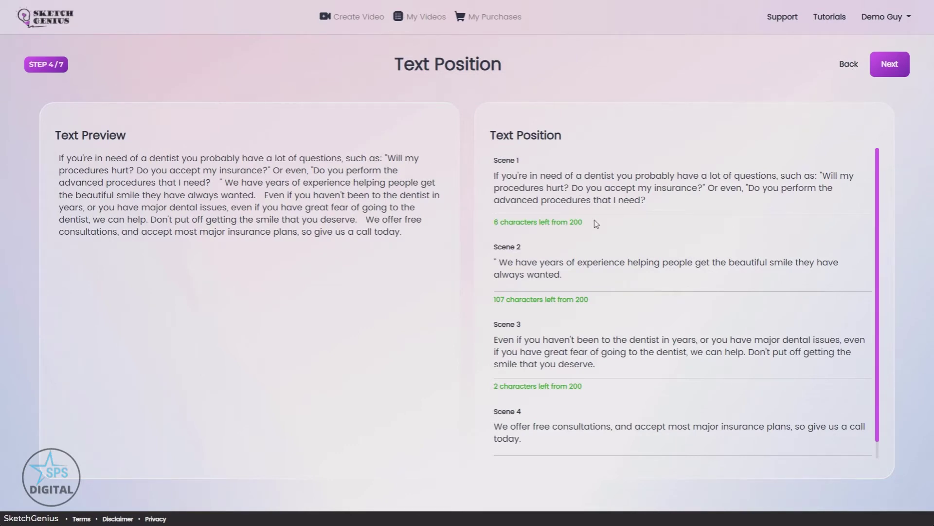
click(893, 66)
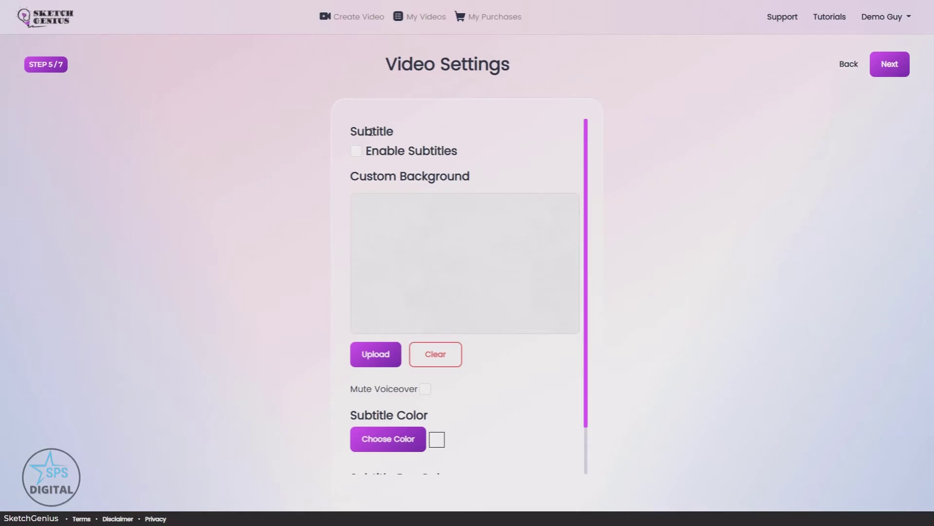
Step: Enable subtitles and check the subtitle color and subtitle box color options
click(358, 153)
scroll(550, 327, down, 1)
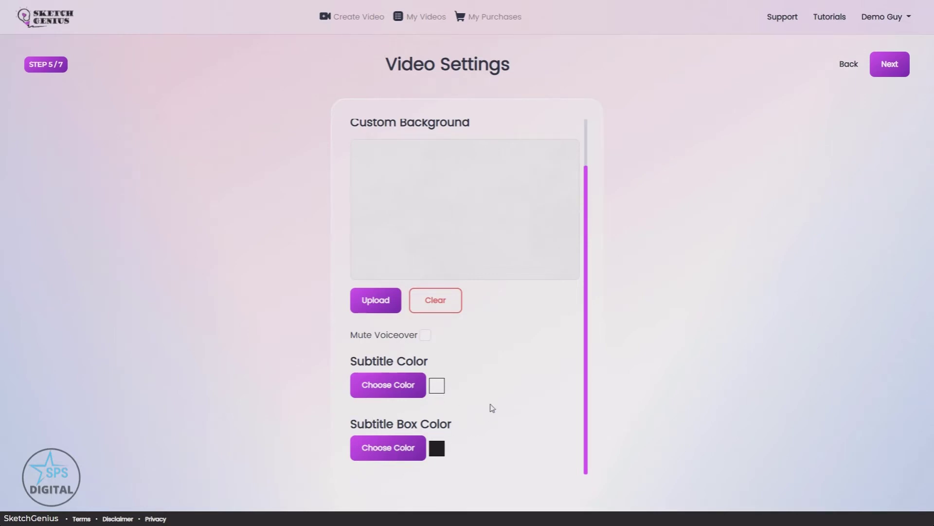
scroll(491, 409, up, 1)
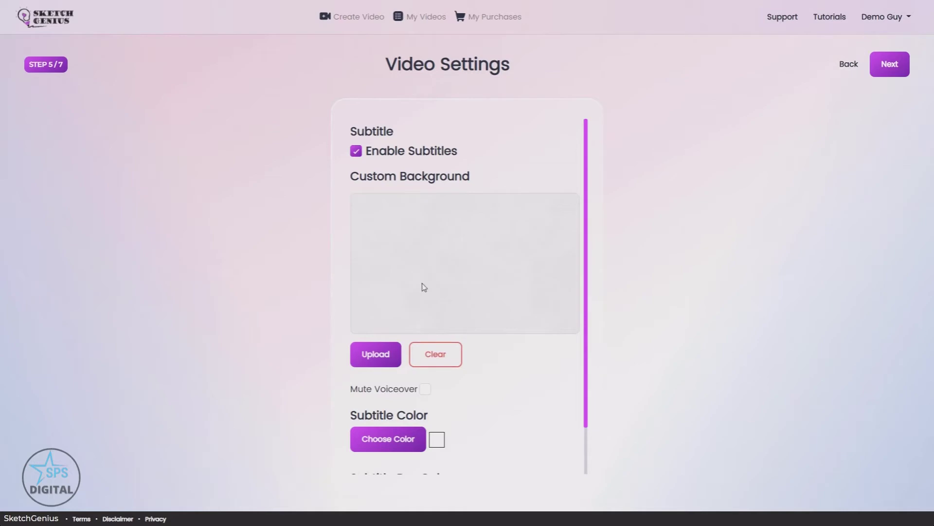
Step: View the image gallery for the custom background and close it
click(382, 352)
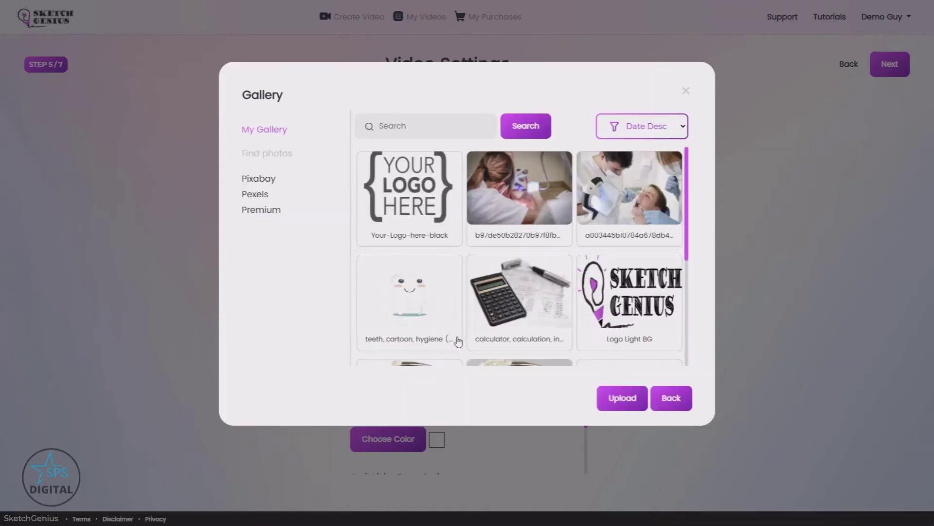
click(684, 95)
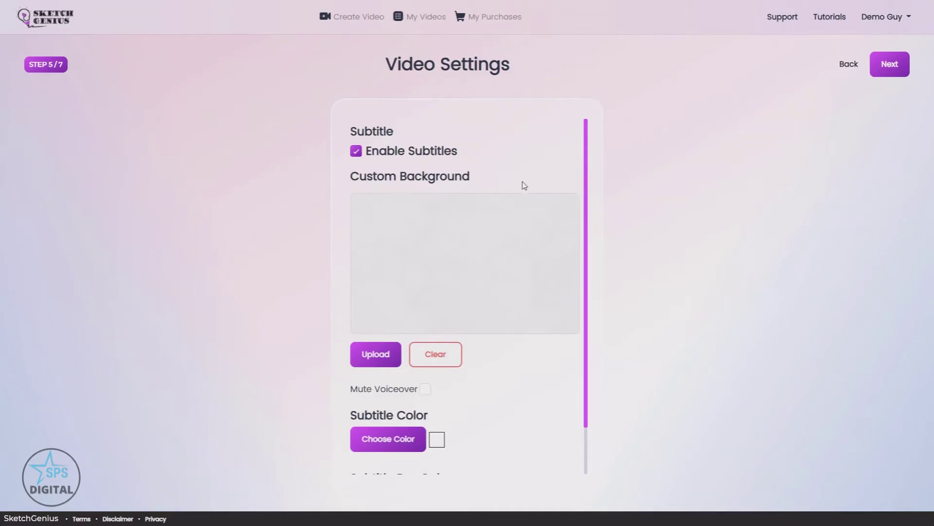
Step: Try the Mute Voiceover option and turn it back off
scroll(501, 219, down, 2)
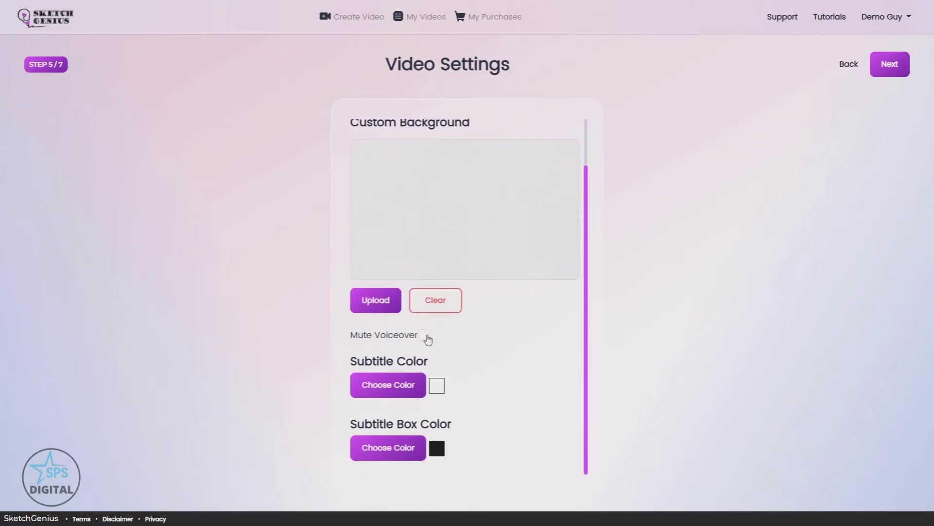
click(426, 336)
scroll(443, 273, up, 2)
scroll(534, 304, down, 1)
click(426, 335)
scroll(496, 351, up, 1)
scroll(496, 350, up, 1)
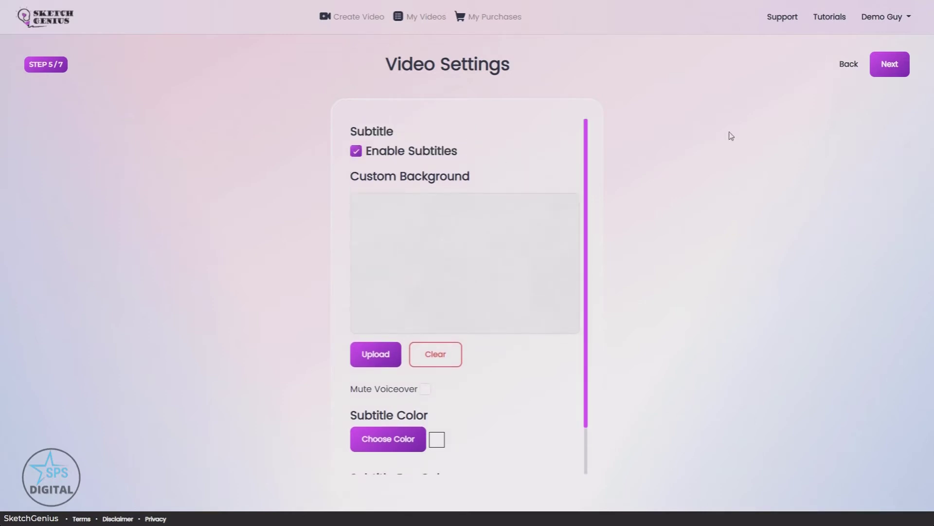
Step: Accept the video settings and continue to the Create Your Video stage
scroll(493, 322, down, 1)
scroll(476, 336, up, 1)
click(894, 70)
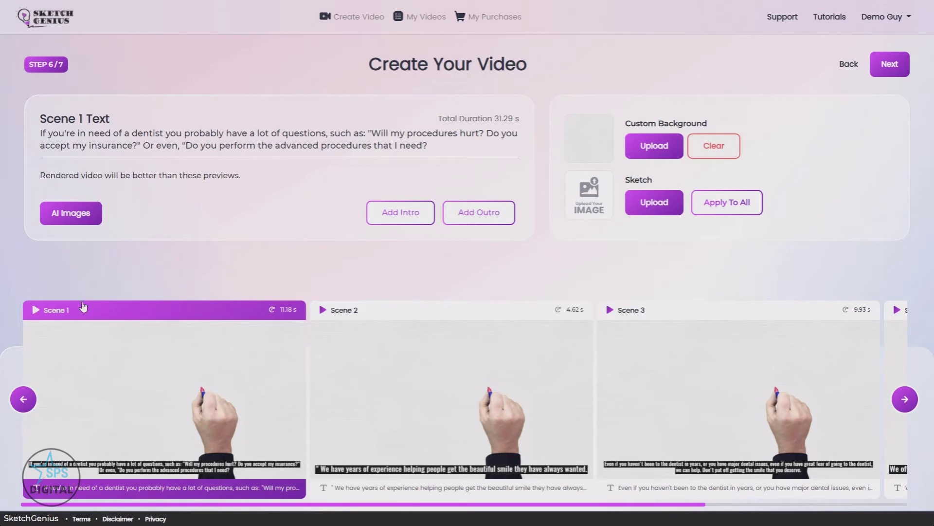
Step: Play the Scene 1 preview, look through the other scenes, and return to Scene 1
click(36, 310)
click(421, 395)
click(616, 384)
click(522, 385)
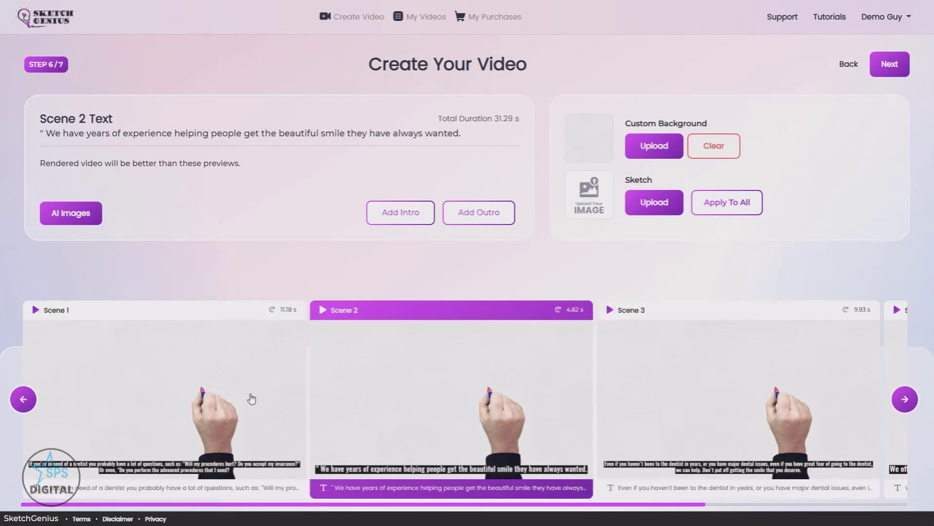
click(231, 403)
click(907, 402)
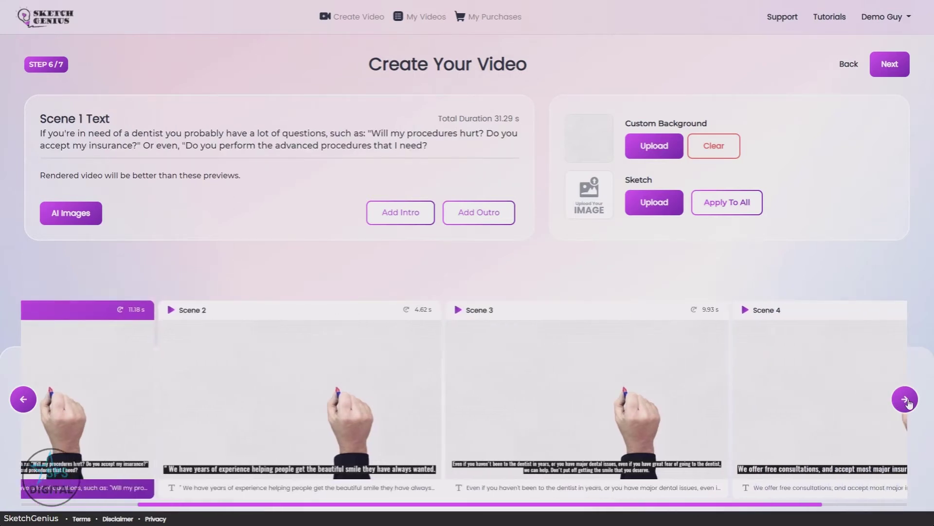
click(16, 400)
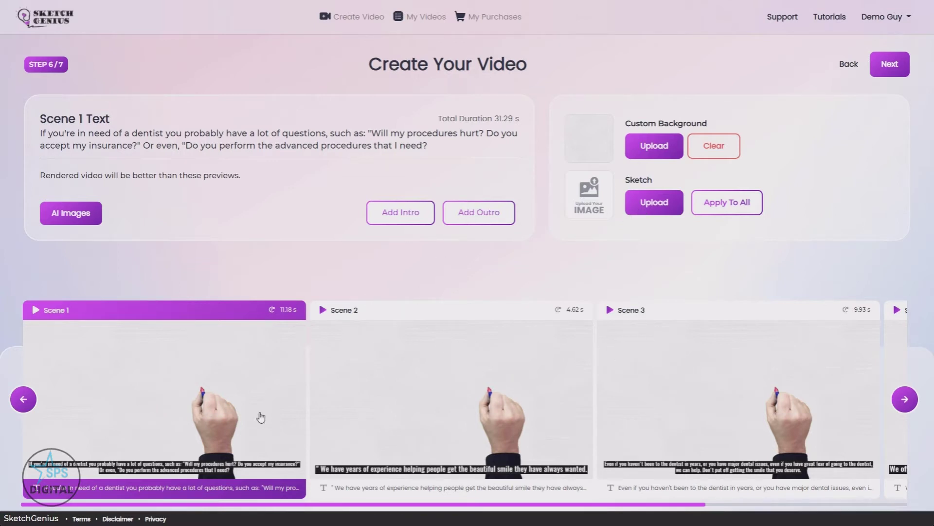
Step: Open the sketch image gallery for Scene 1, search My Gallery for "logo", and clear the search
click(662, 209)
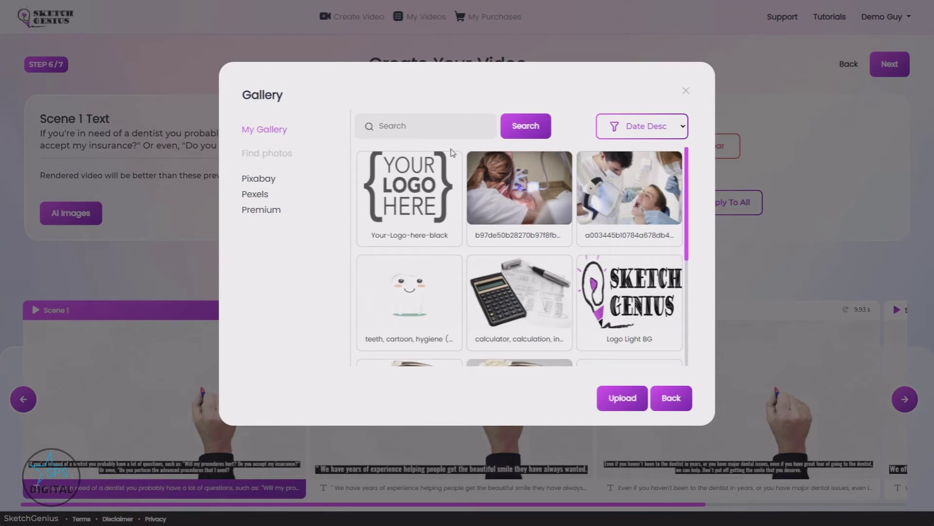
click(442, 123)
text(logo)
key(Return)
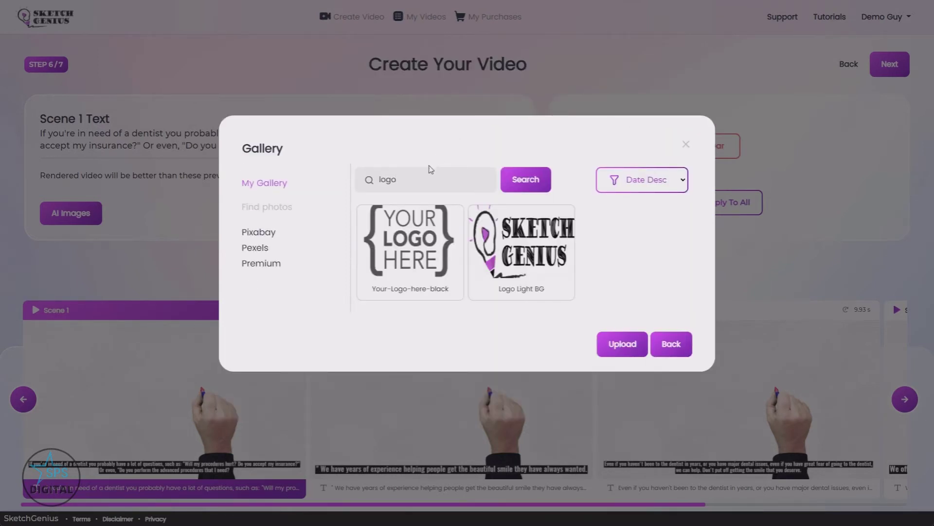
double_click(421, 172)
key(BackSpace)
key(Return)
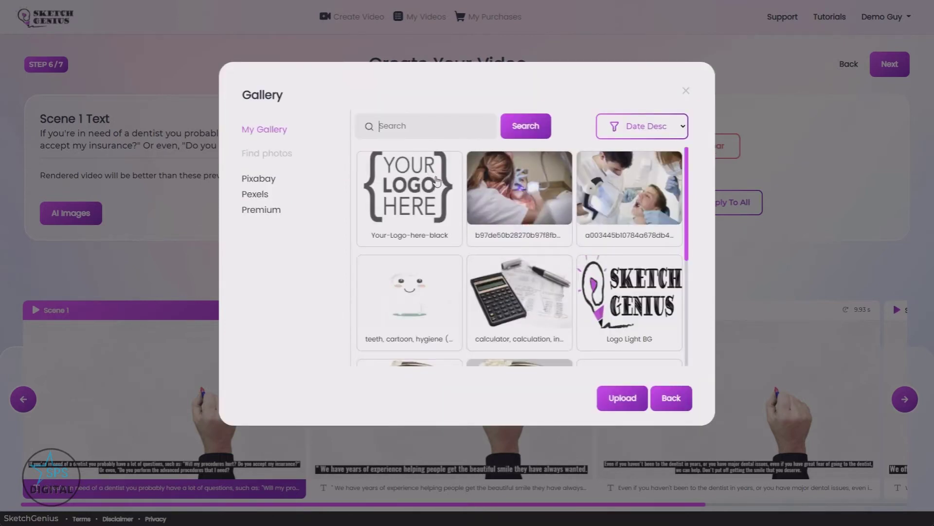
Step: Preview the dental treatment photo beside the logo placeholder in My Gallery and close the preview
click(493, 196)
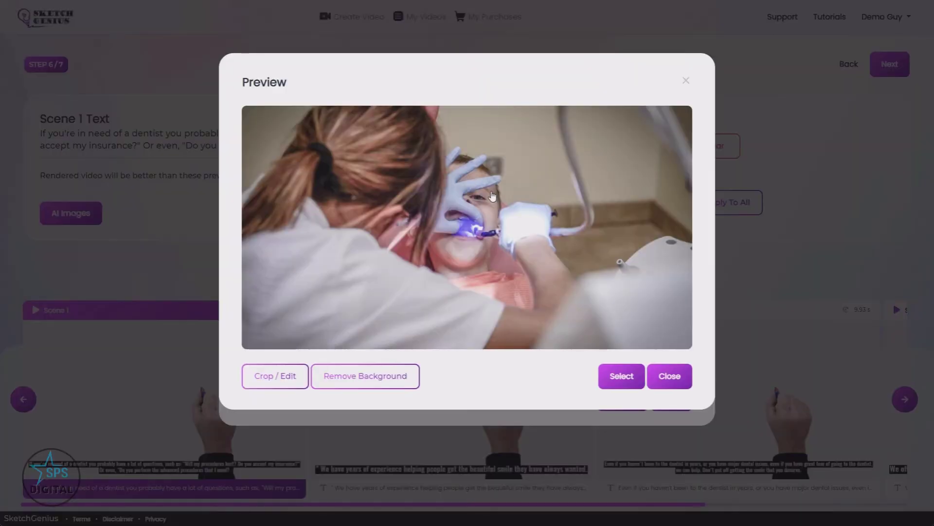
click(675, 382)
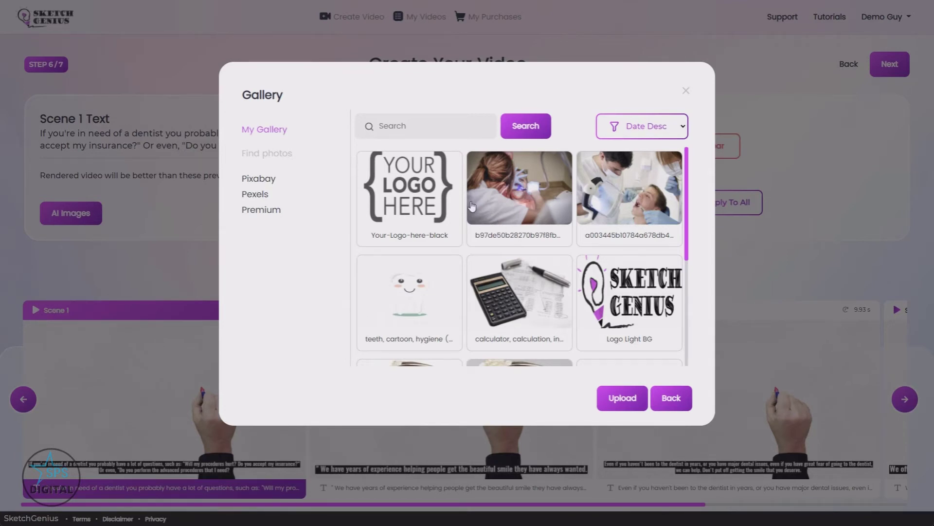
Step: Search Pixabay for "insurance" and open the preview of the first calculator photo
click(258, 179)
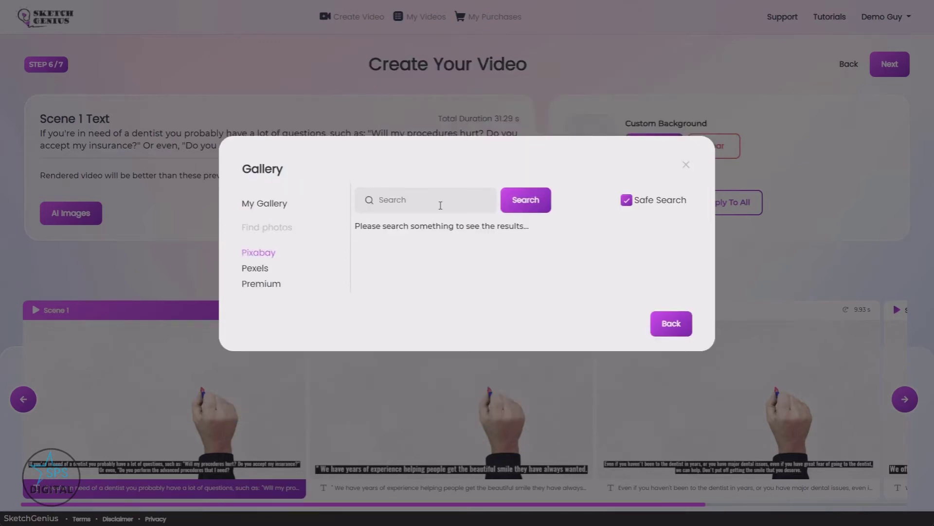
text(insurance)
click(533, 200)
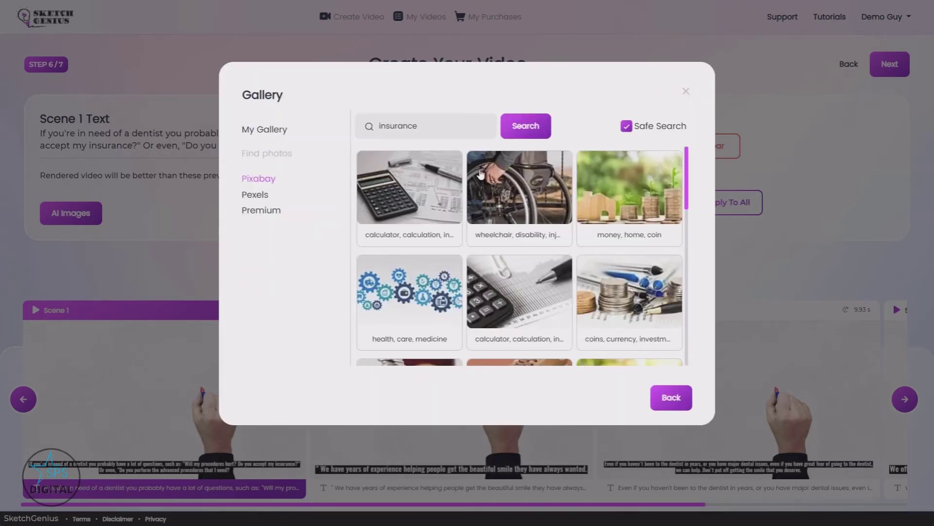
scroll(541, 195, down, 3)
scroll(525, 188, up, 3)
click(437, 197)
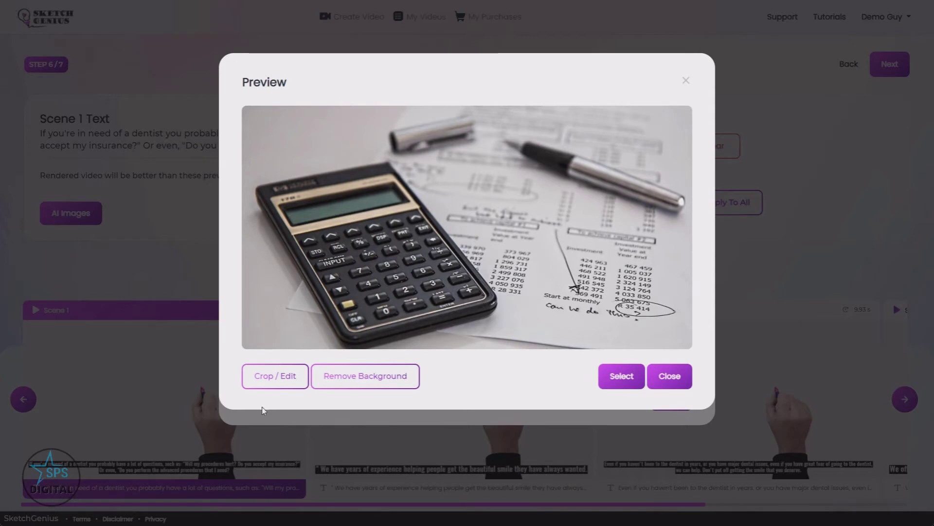
Step: Open the calculator photo for cropping and set a crop area of about 419 × 315 over the calculator's upper part
click(277, 380)
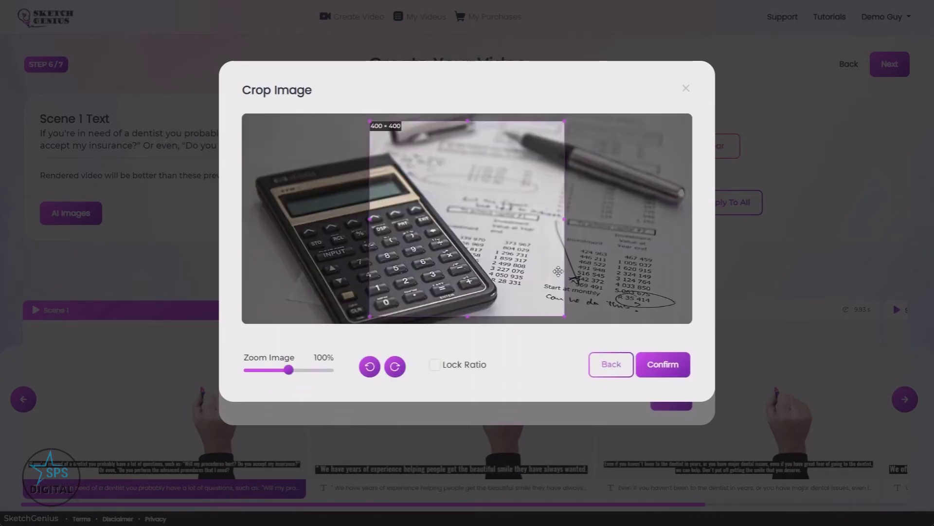
drag(465, 237, 325, 225)
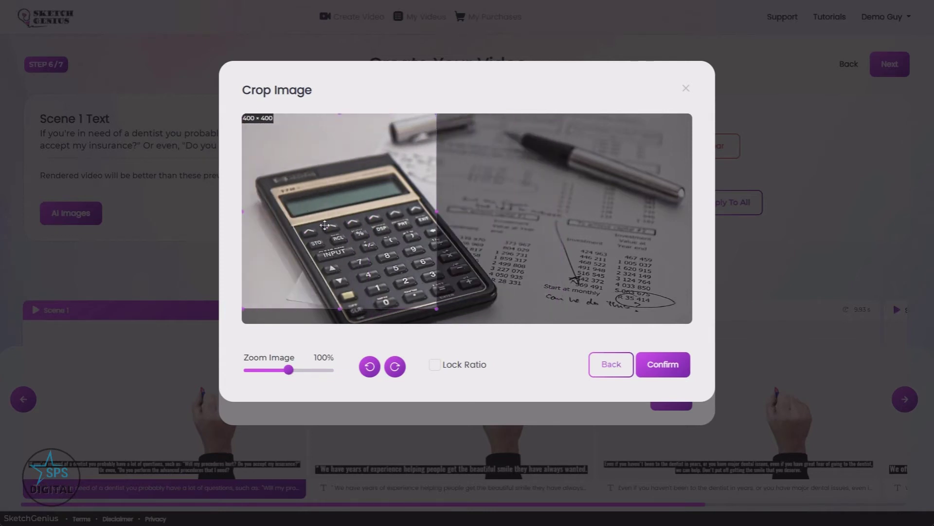
drag(437, 309, 495, 344)
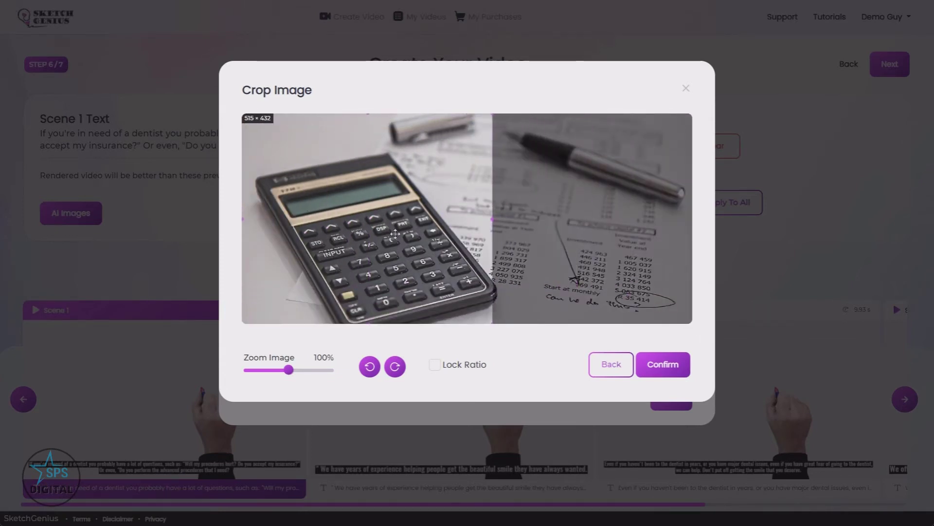
drag(425, 220, 470, 219)
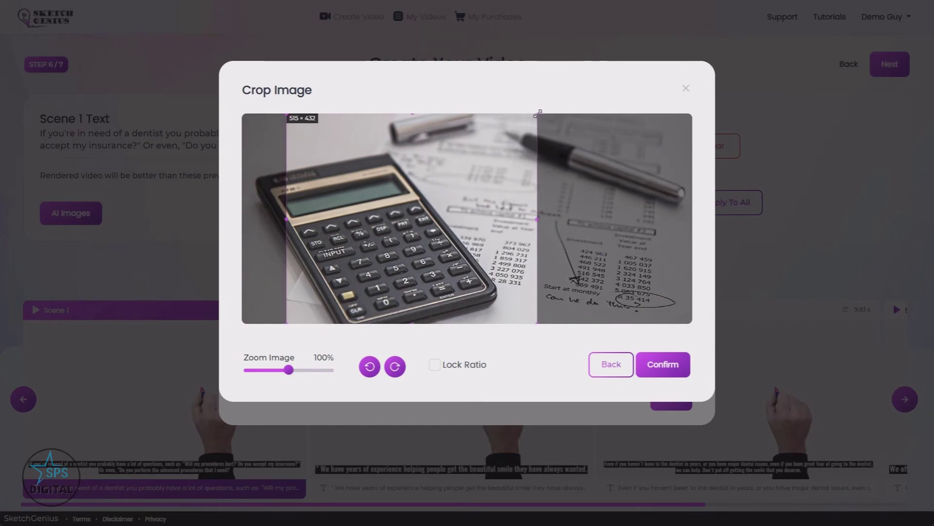
drag(537, 114, 490, 170)
drag(449, 269, 418, 222)
Step: Shrink the crop area to about 379 × 292 with Lock Ratio enabled, and turn Lock Ratio off
click(435, 365)
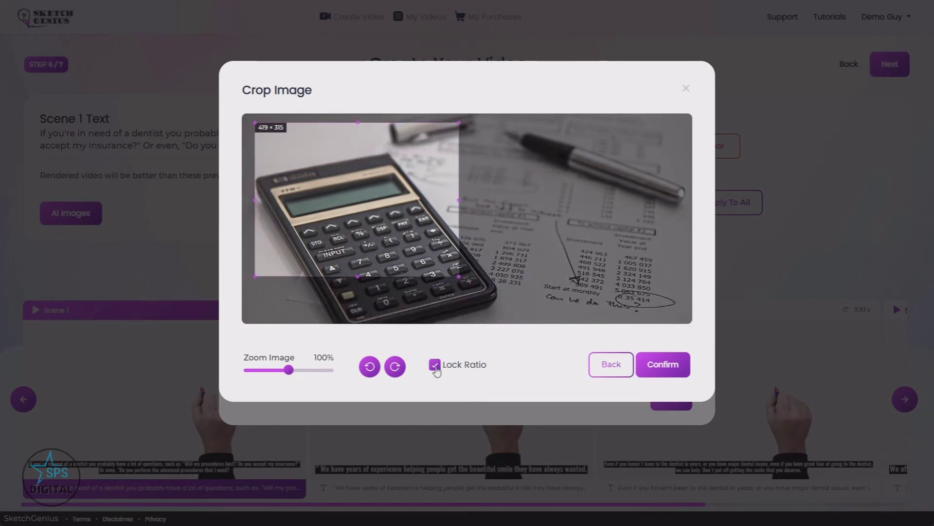
drag(458, 276, 439, 265)
click(440, 371)
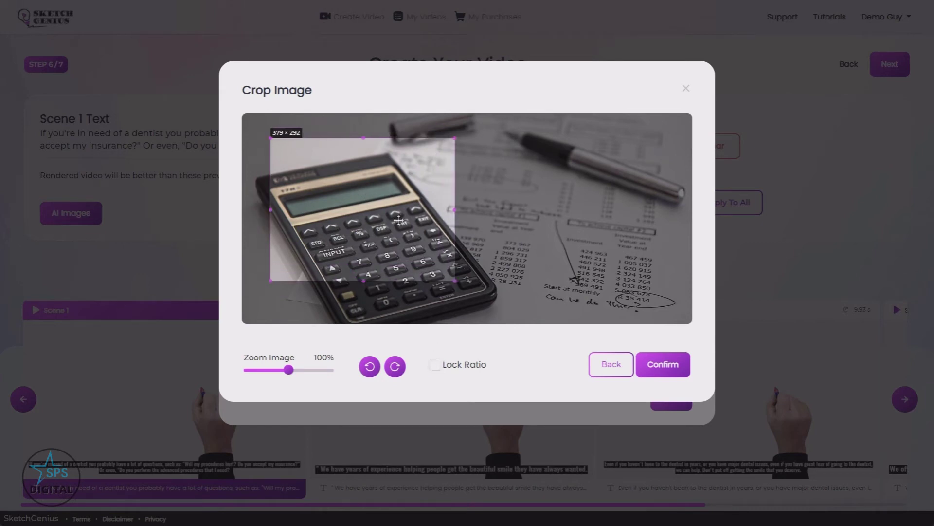
Step: Rotate the calculator photo through four quarter turns, lower its zoom, and leave the cropping without applying it
click(395, 367)
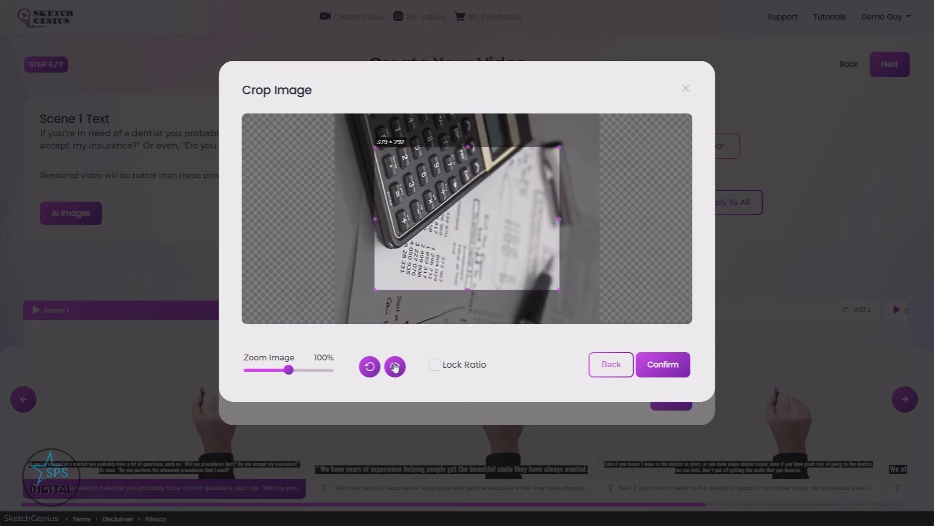
click(394, 367)
click(394, 366)
click(395, 367)
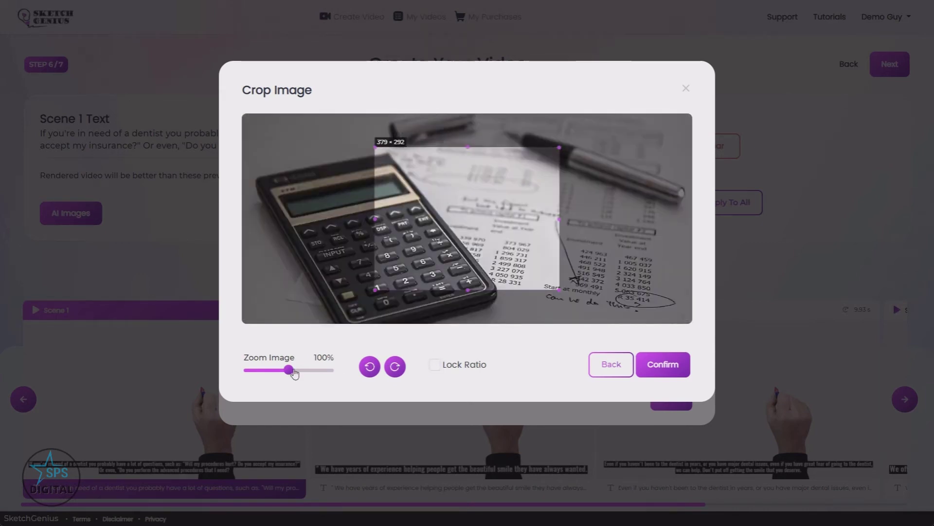
drag(293, 373, 271, 371)
click(594, 370)
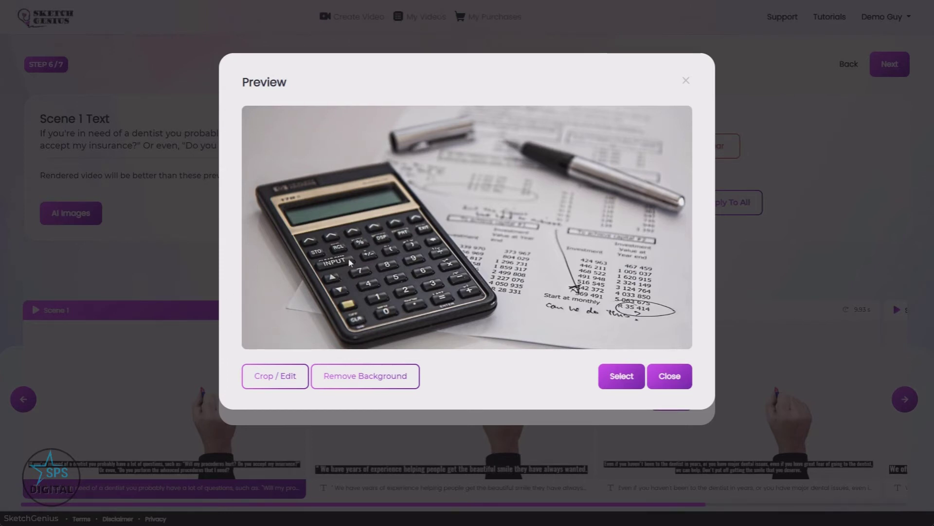
Step: Remove the calculator photo's background and select it as the sketch image for Scene 1
click(359, 378)
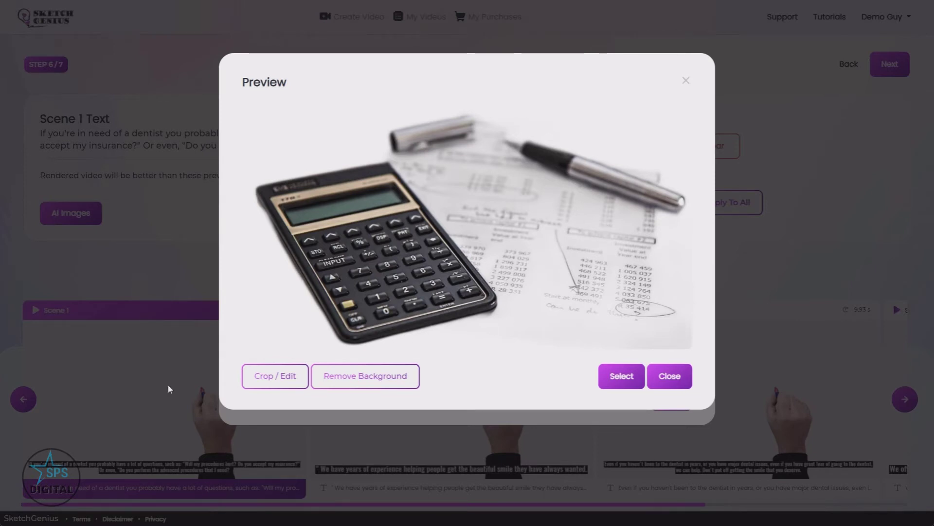
click(611, 384)
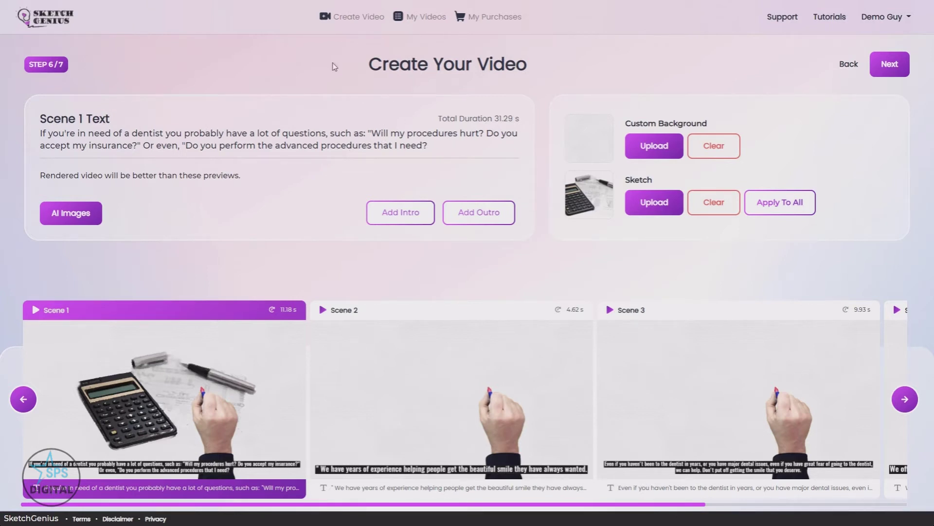
Step: Browse the AI image suggestions for Scene 1 and select the photo of a dentist treating a child as its sketch
click(70, 211)
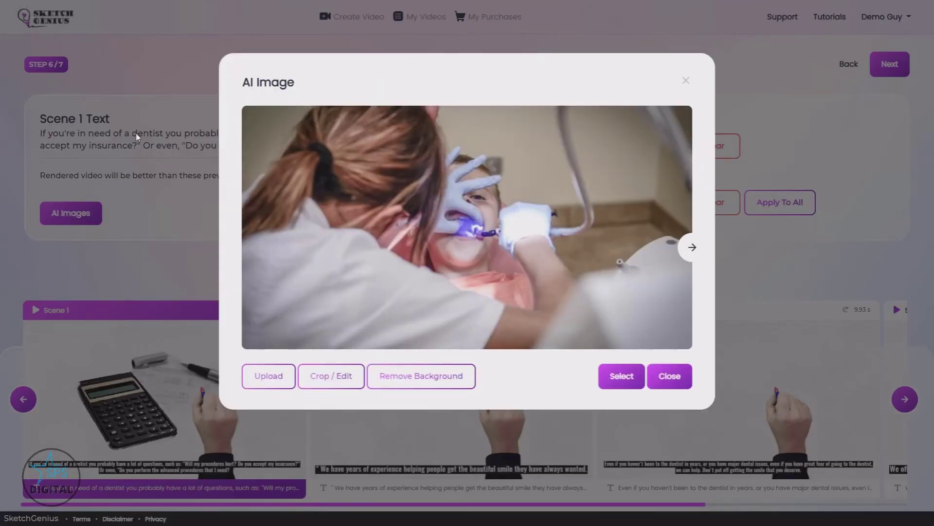
click(691, 248)
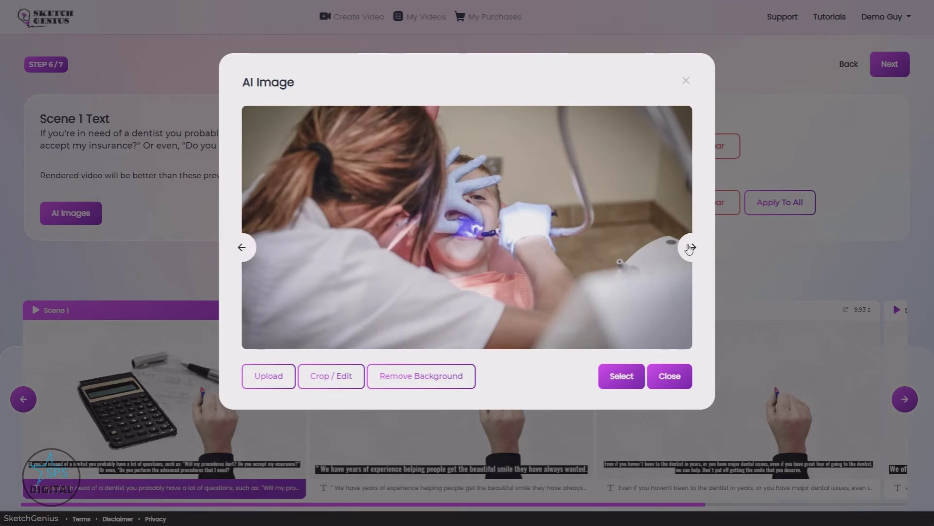
click(690, 249)
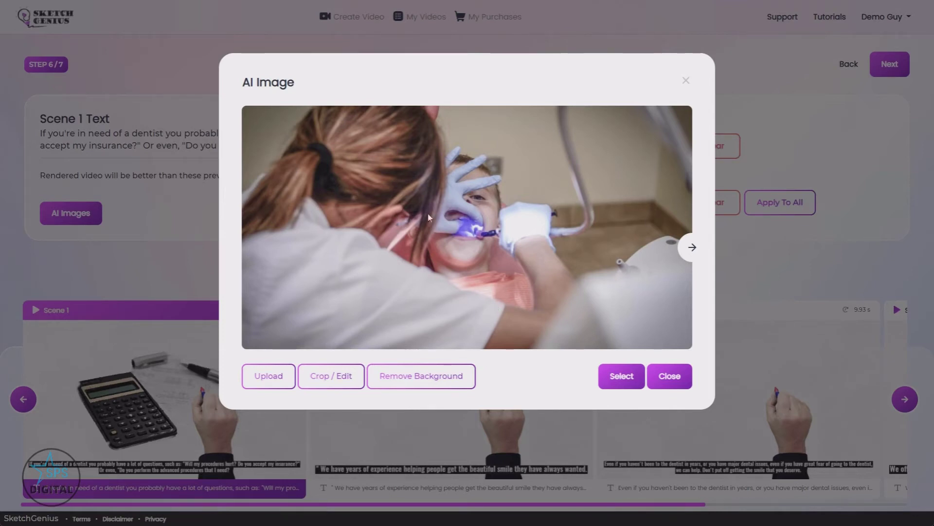
click(611, 384)
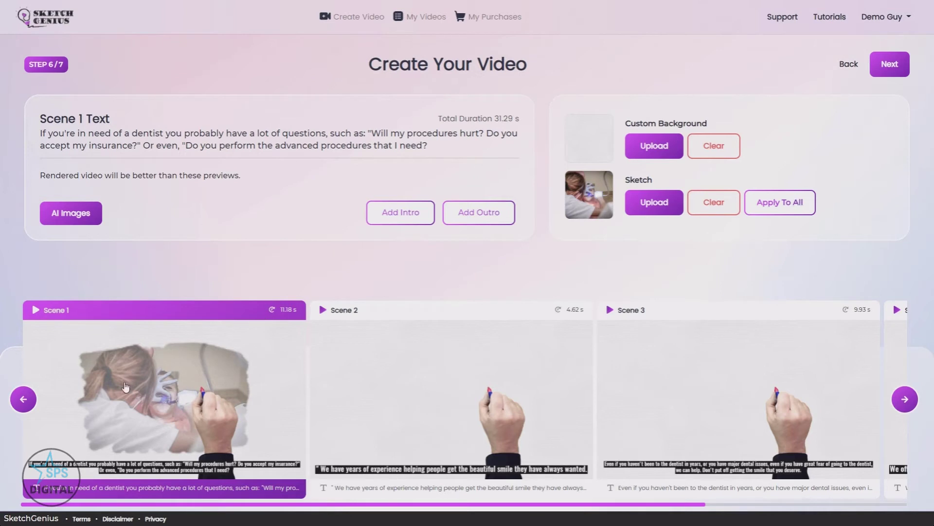
Step: Apply Scene 1's dental treatment sketch image to all scenes and check them along the timeline
click(780, 204)
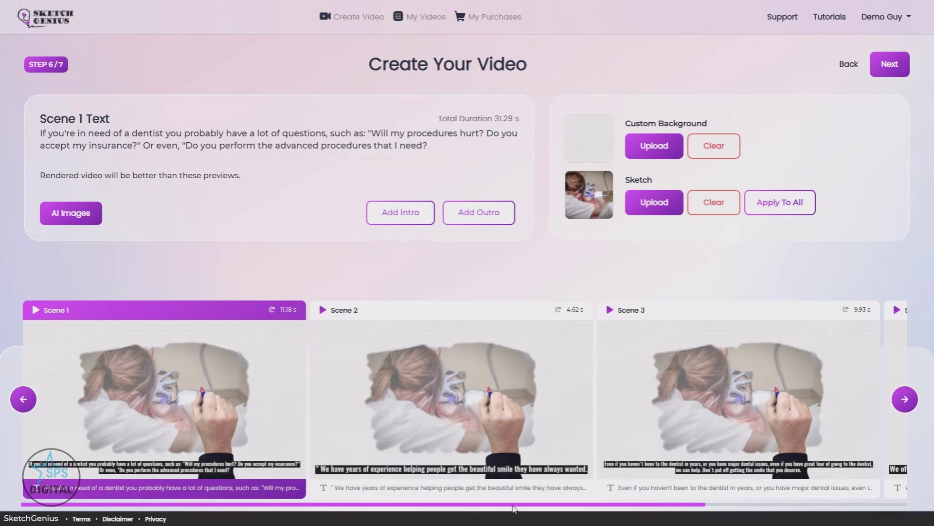
scroll(513, 509, right, 3)
scroll(438, 501, left, 3)
Step: Add an intro to the video and enter "My First Video" as its text
click(416, 218)
click(381, 198)
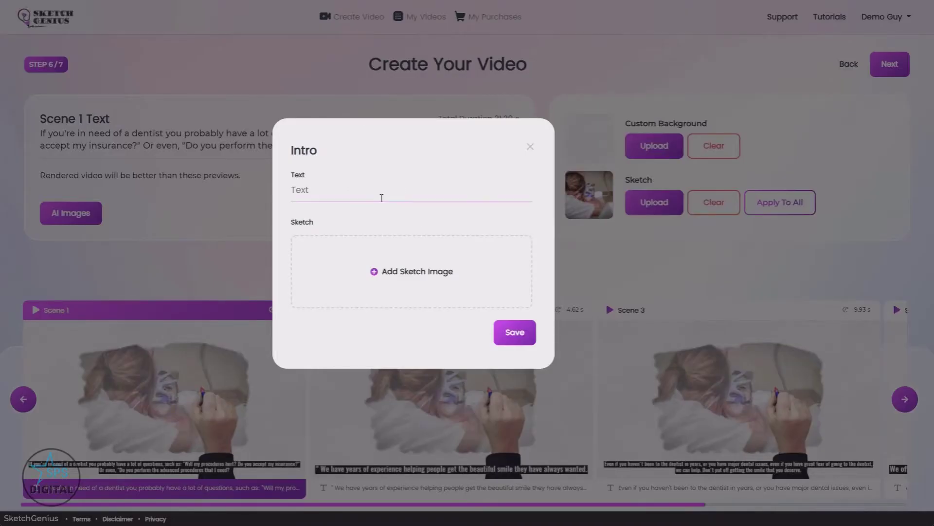
click(378, 193)
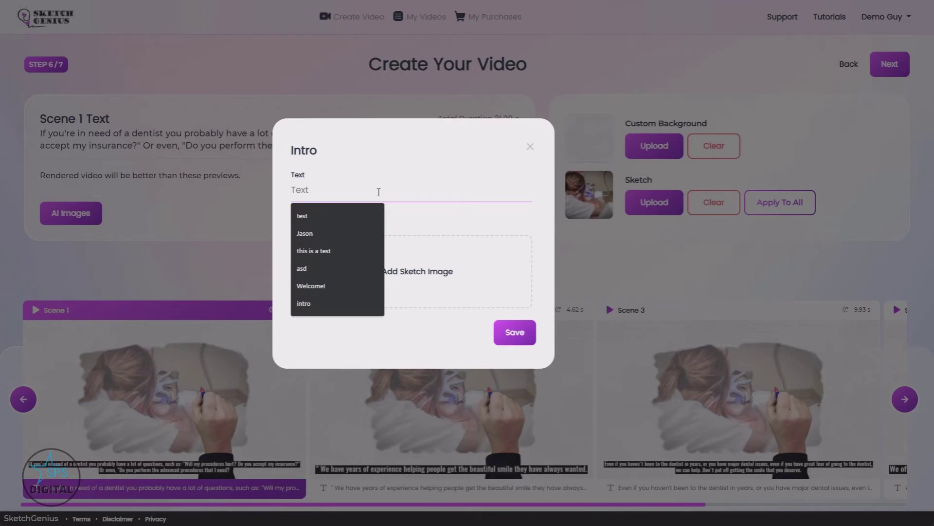
text(My First )
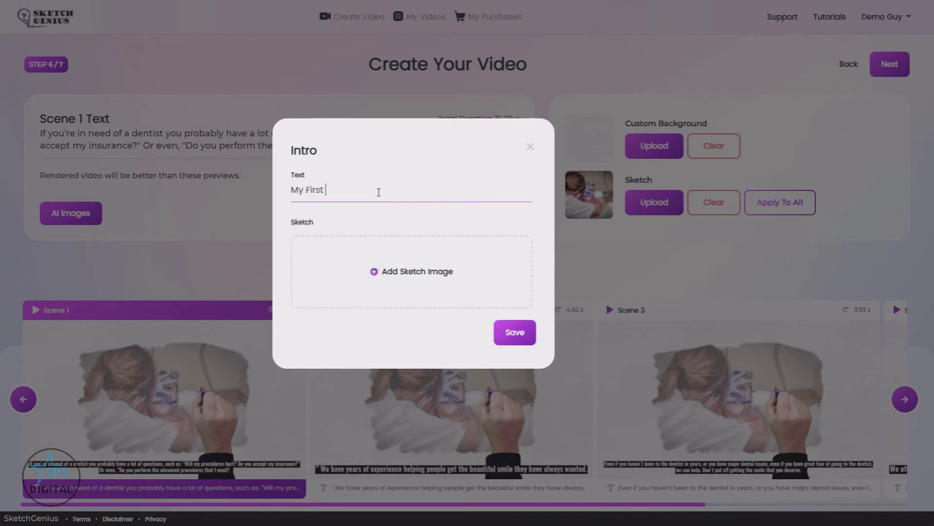
text(Vide)
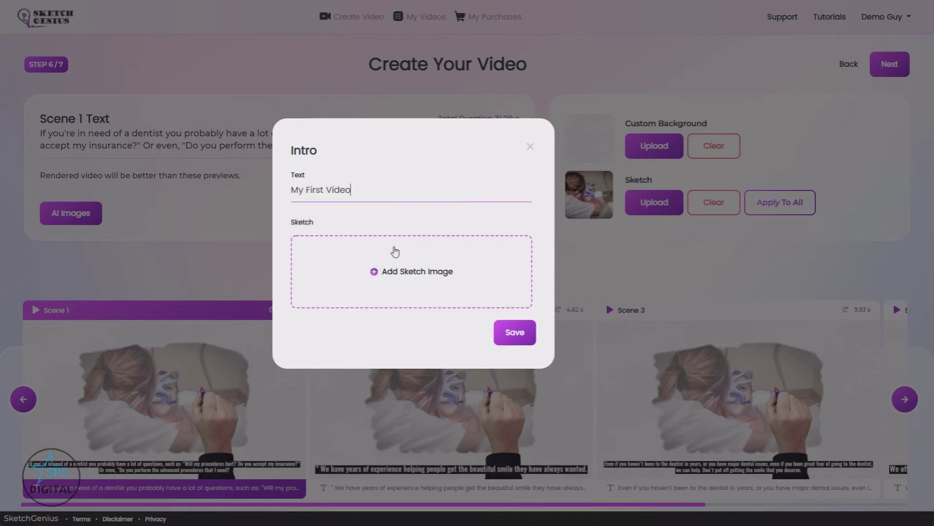
text(o)
Step: Use the "Logo Light BG" image from My Gallery as the intro's sketch, save the intro, and review its settings
click(409, 269)
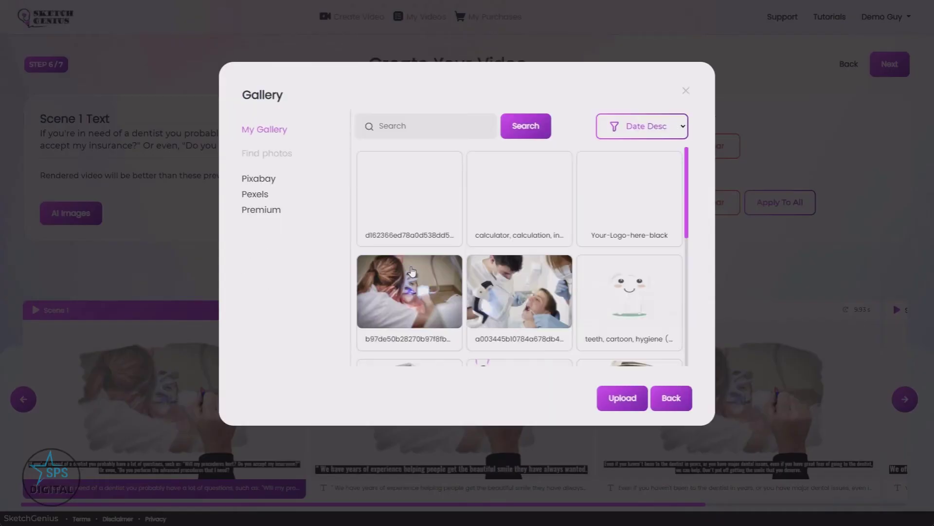
scroll(558, 292, down, 1)
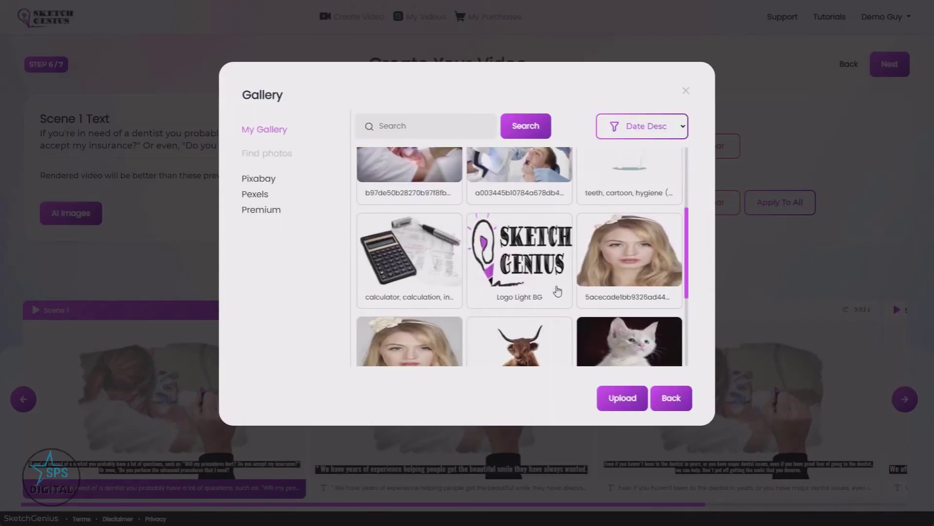
click(543, 266)
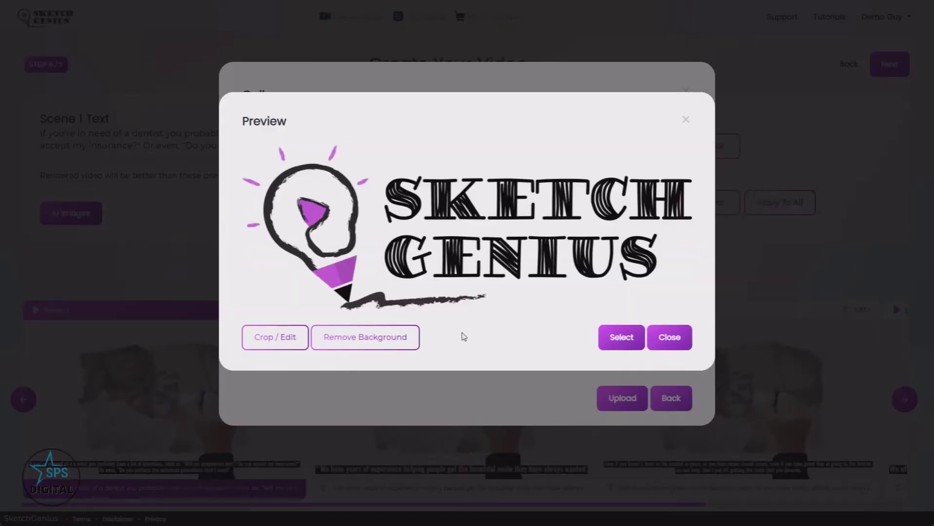
click(620, 346)
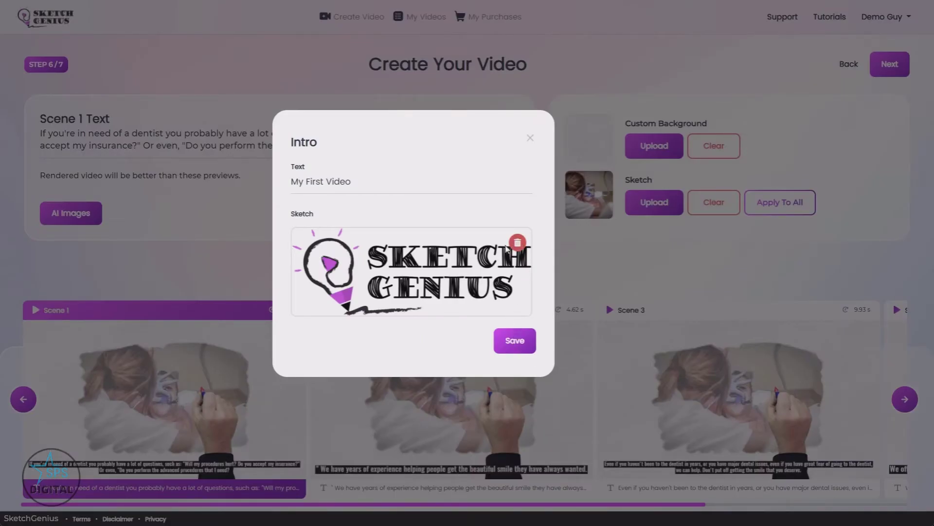
click(512, 341)
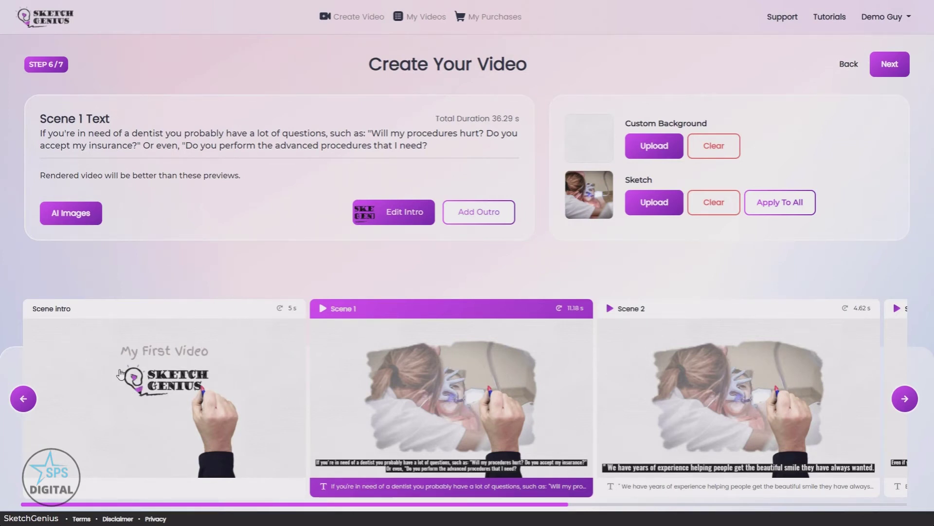
click(390, 217)
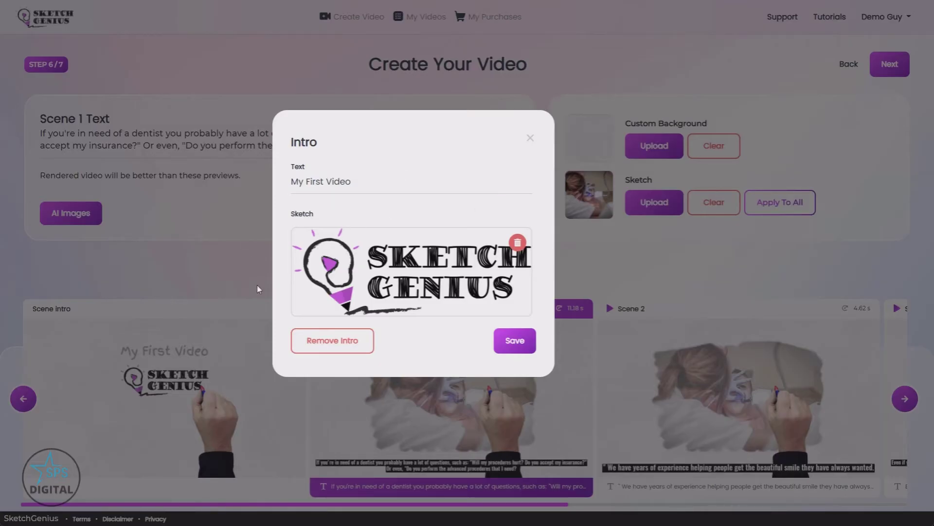
click(531, 139)
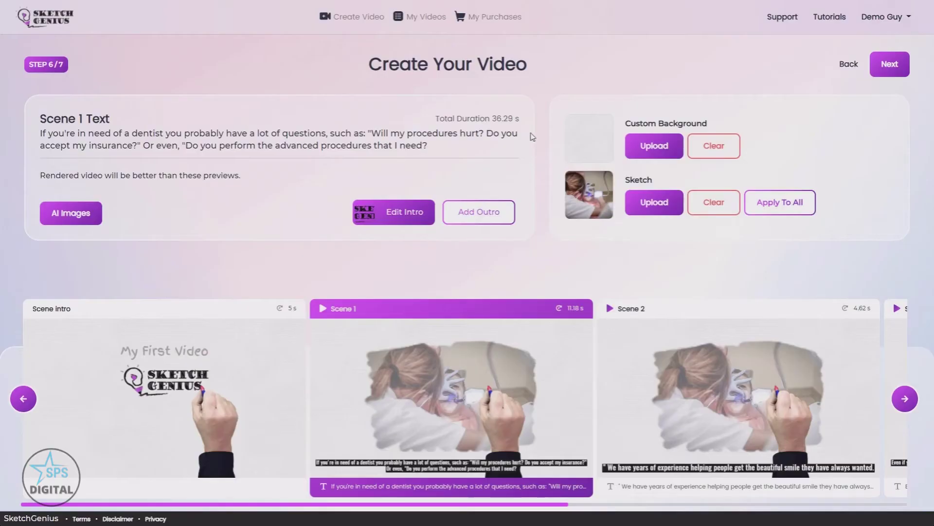
click(487, 217)
click(356, 166)
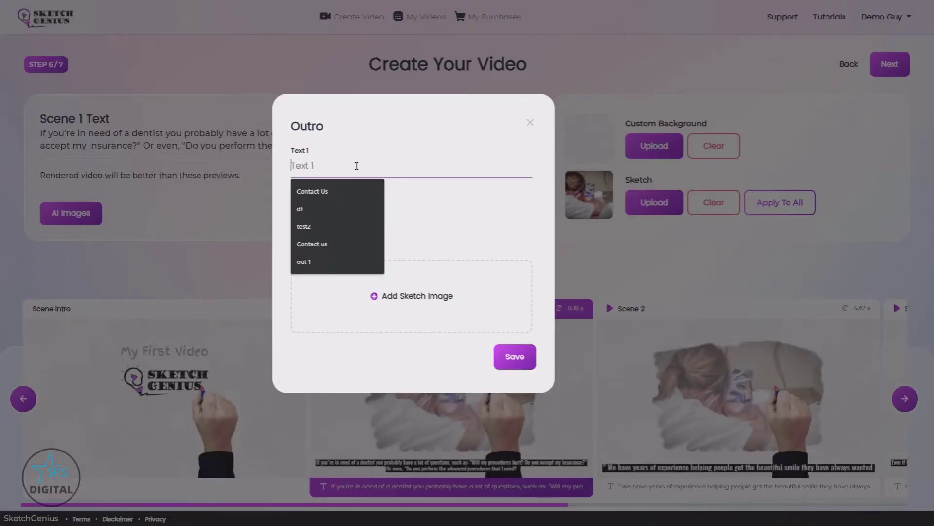
text(V)
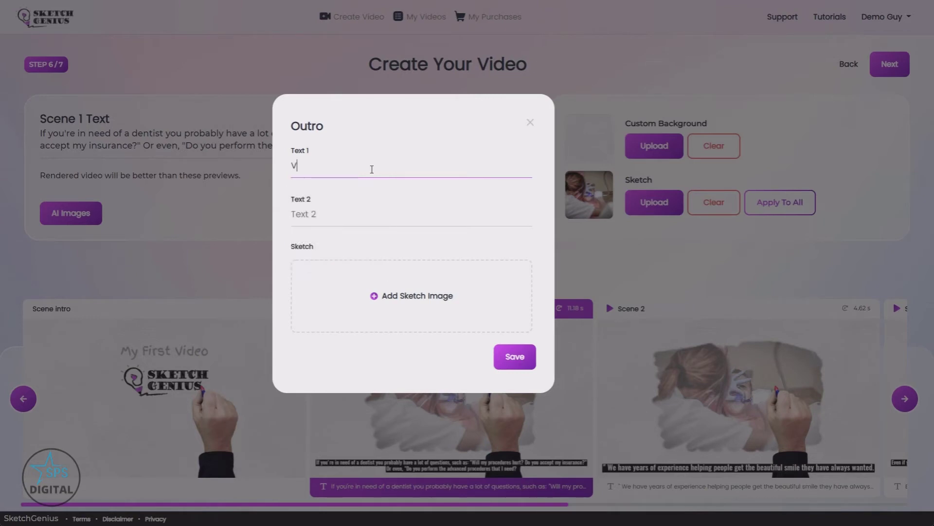
text(isit Our Site)
key(Tab)
text(www.mysite.com)
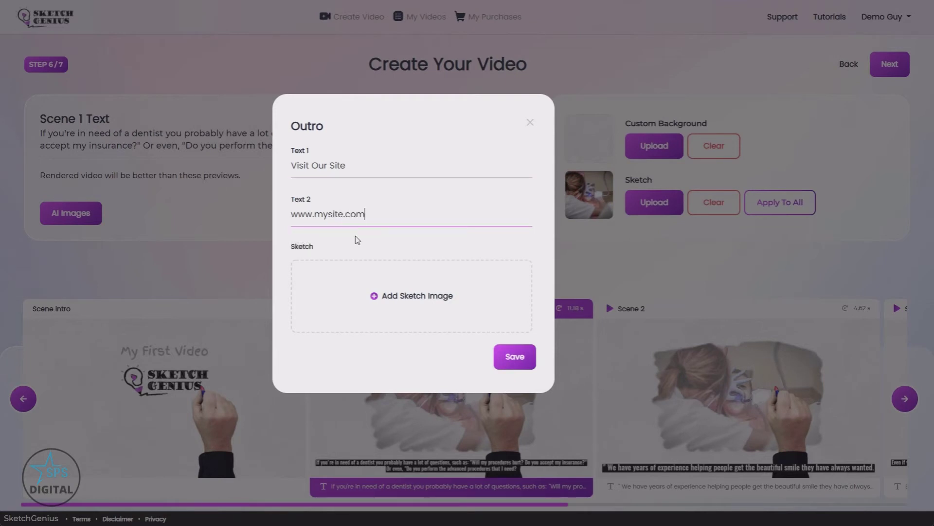
Step: Search Pixabay for "tooth" to find an outro sketch image and open the preview of the smiling cartoon tooth on green
click(403, 302)
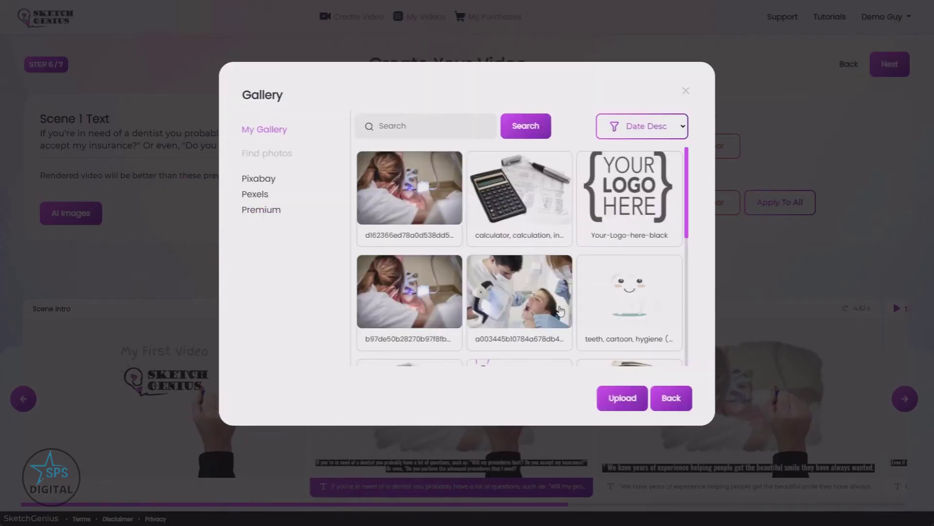
scroll(616, 335, down, 5)
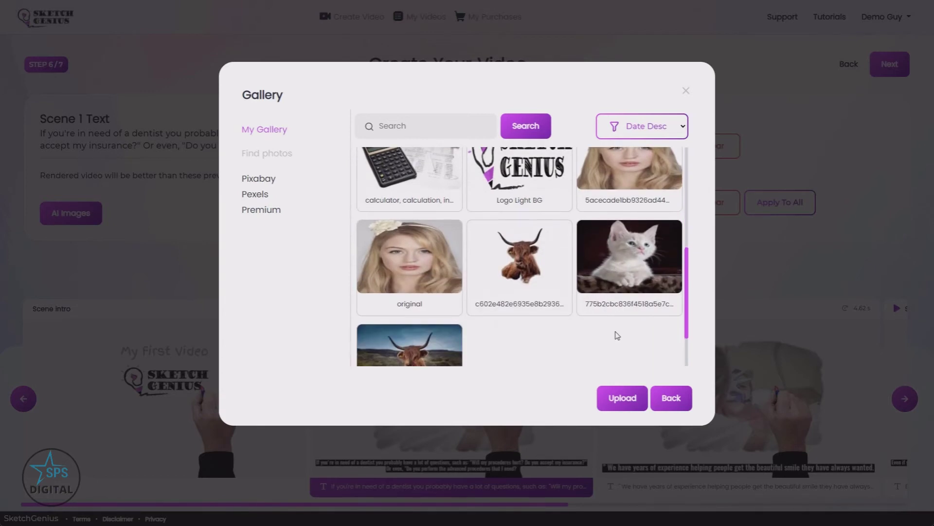
scroll(616, 336, up, 5)
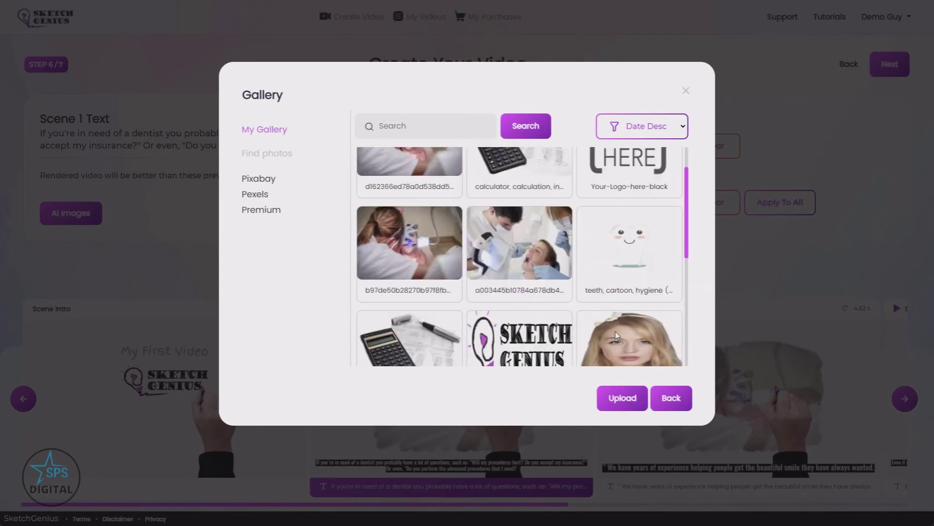
click(262, 194)
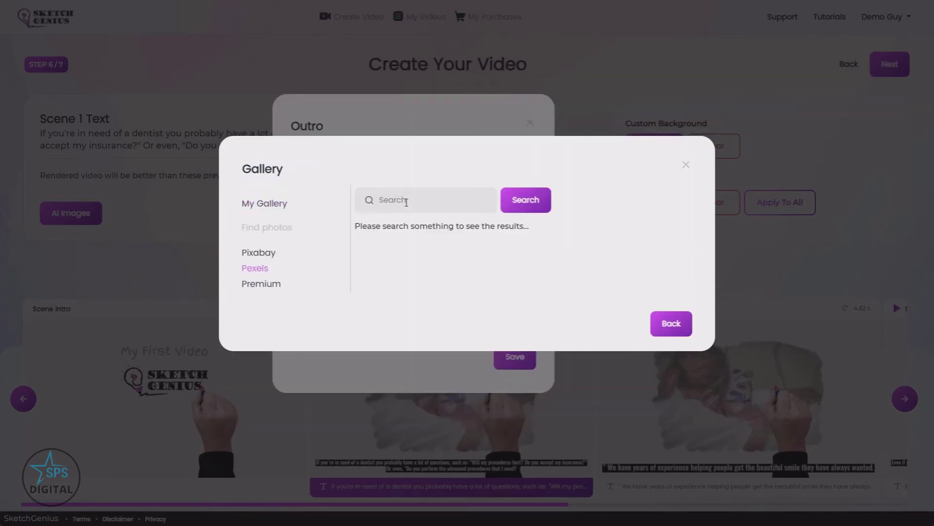
text(tooth)
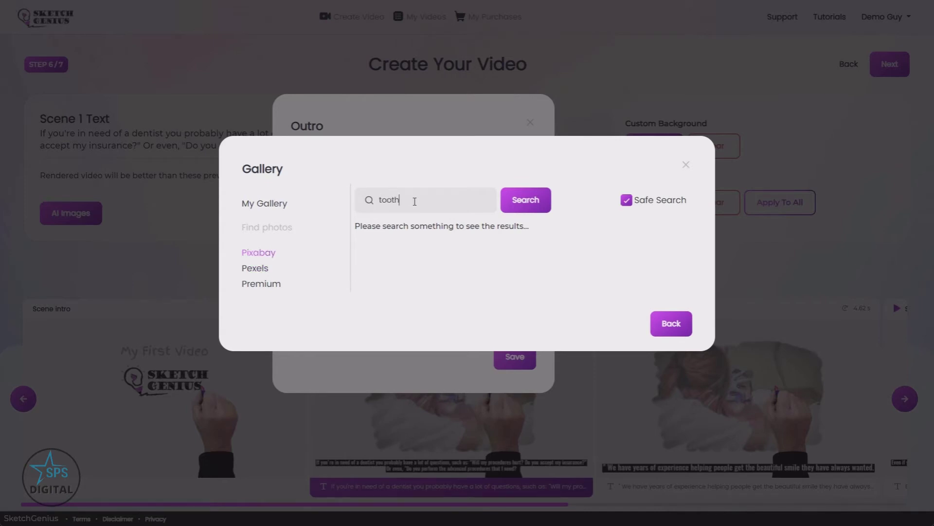
key(Return)
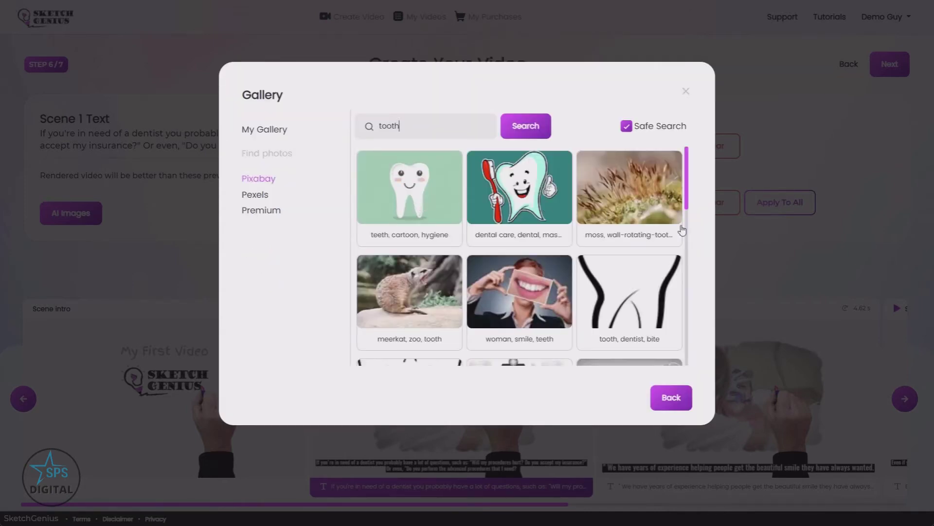
click(446, 192)
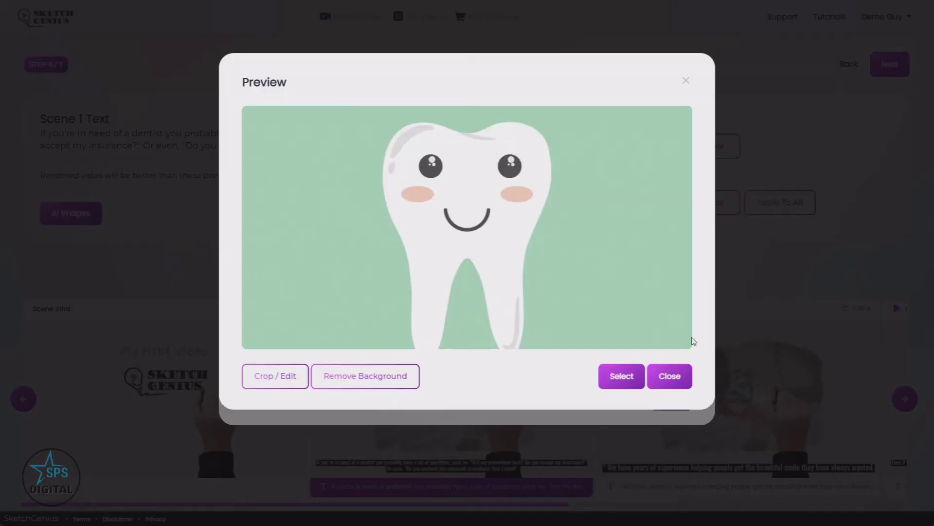
Step: Remove the cartoon tooth's background, select it as the outro's sketch, and save the outro
click(386, 371)
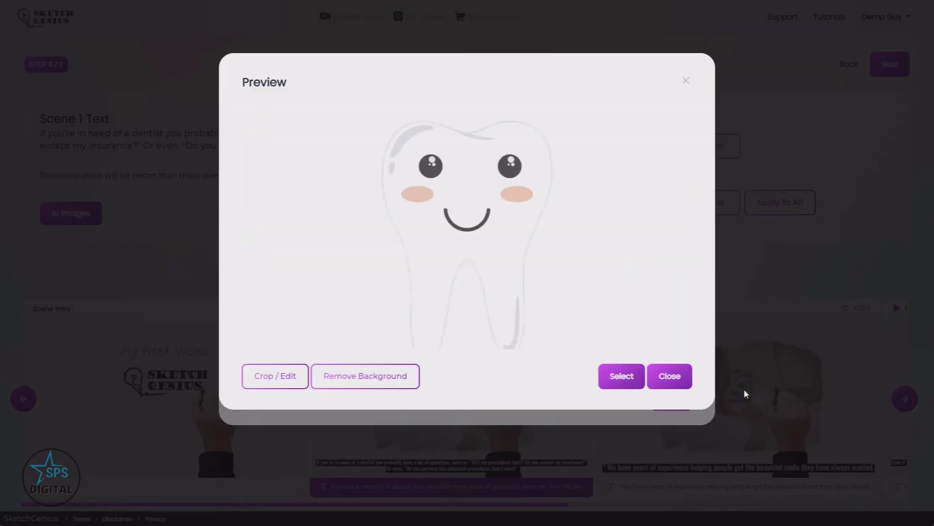
click(620, 382)
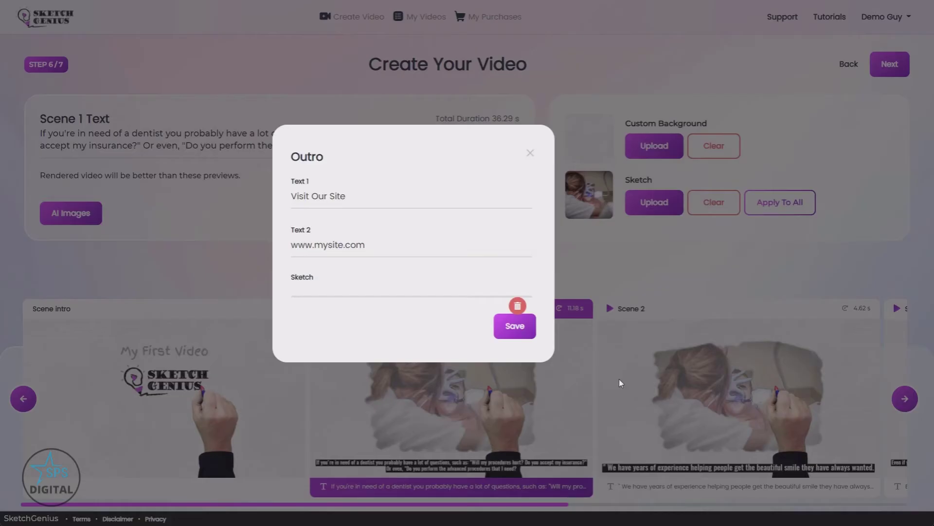
click(500, 392)
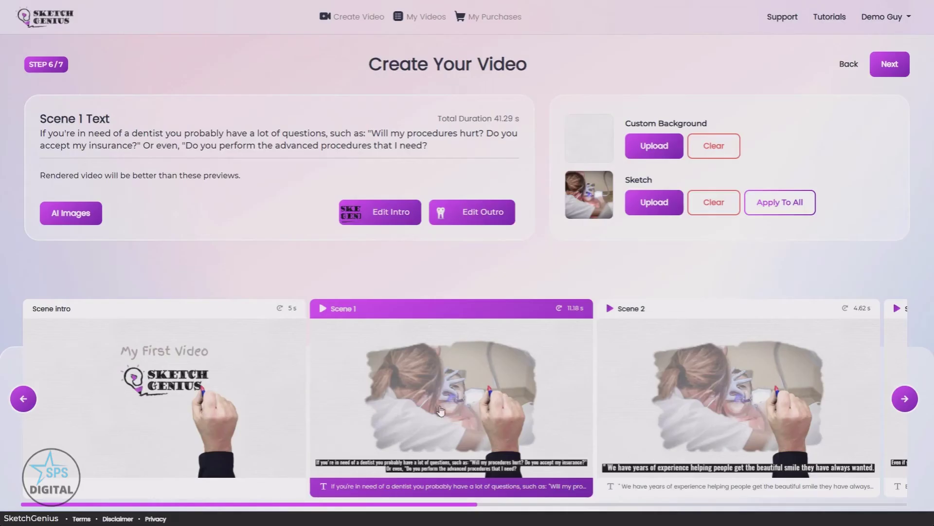
scroll(239, 507, right, 5)
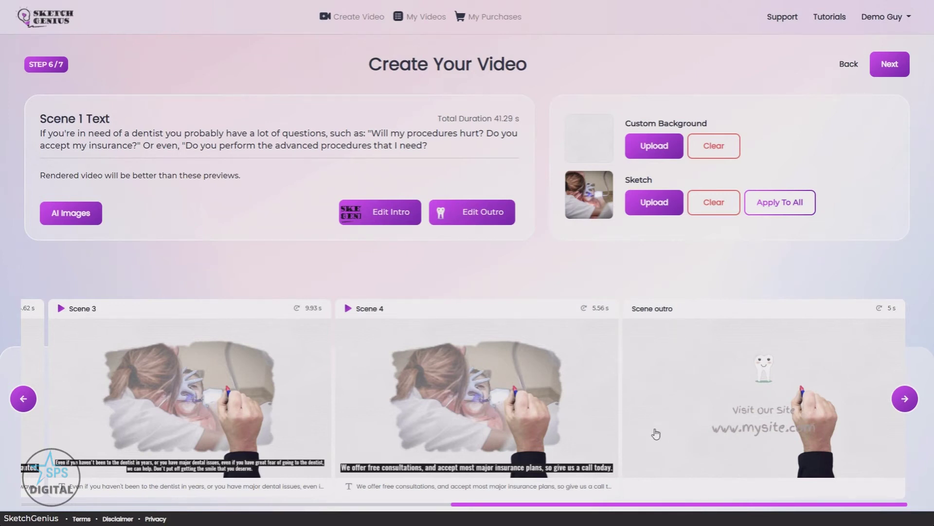
Step: Proceed to the finalizing stage, name the project "My First Video", and create the video
click(24, 399)
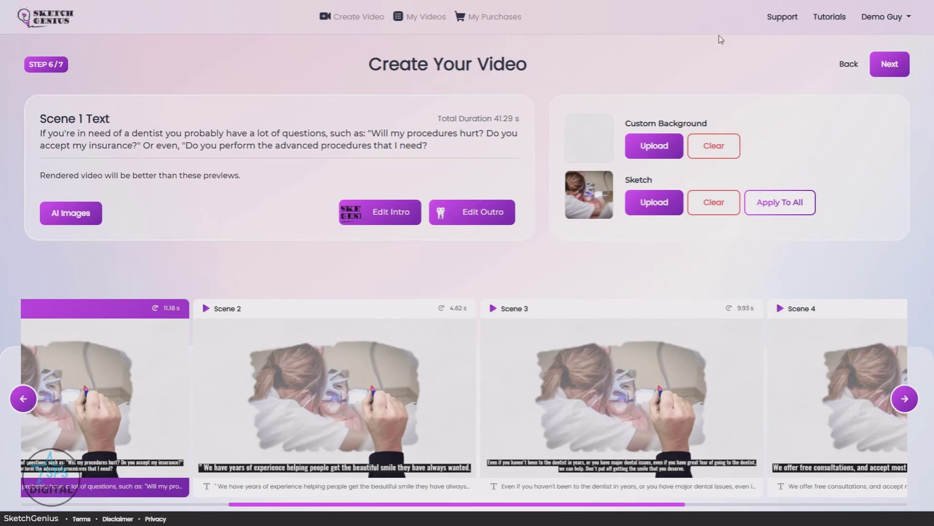
click(892, 66)
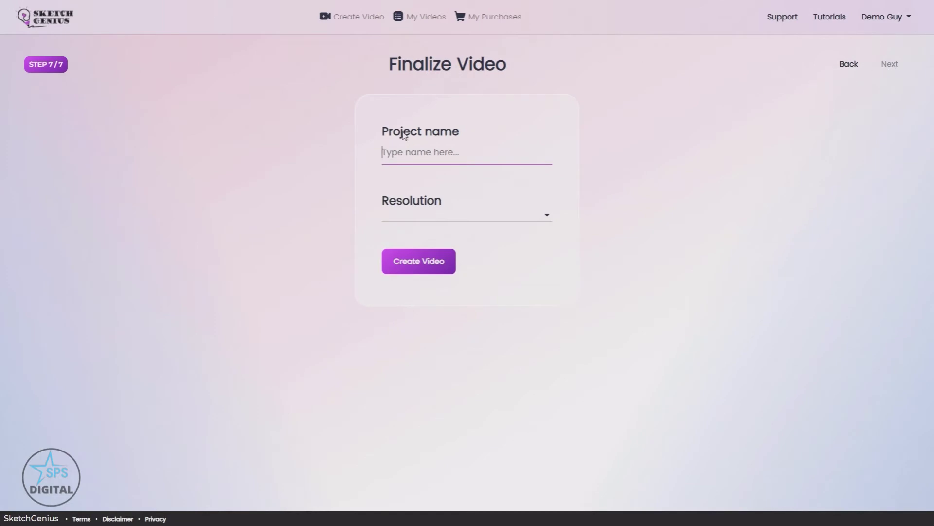
click(392, 155)
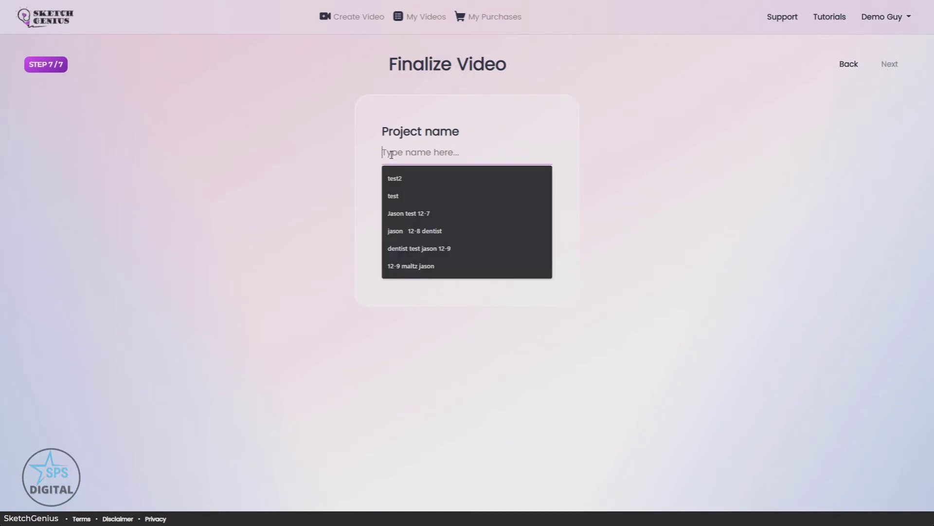
text(My )
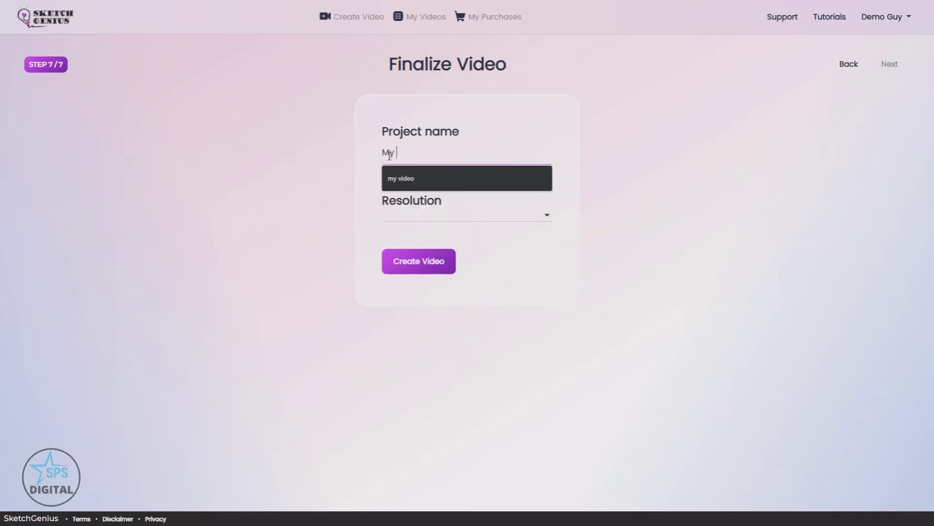
text(First video)
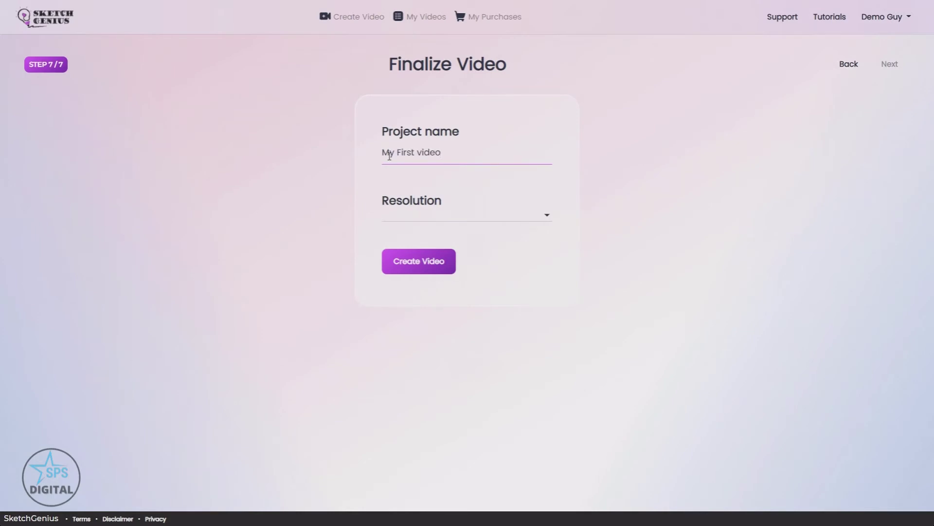
key(Delete)
text(V)
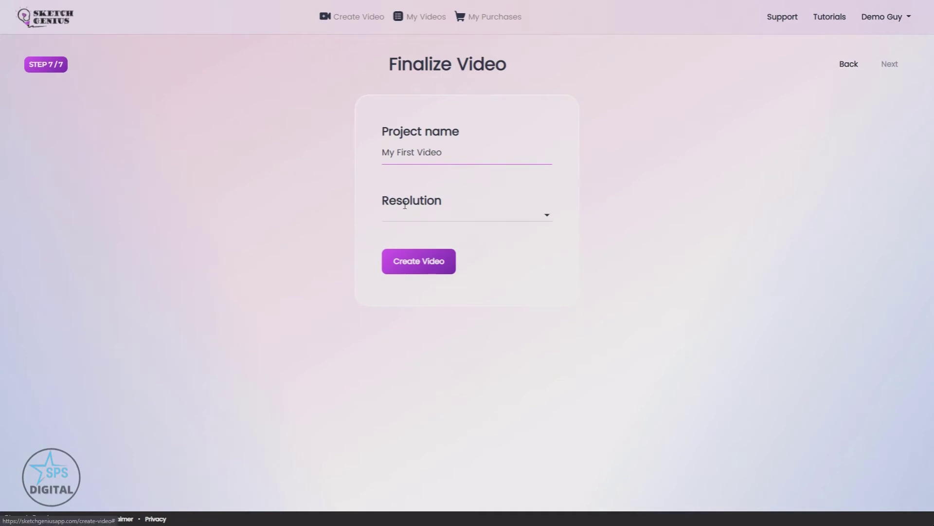
click(434, 268)
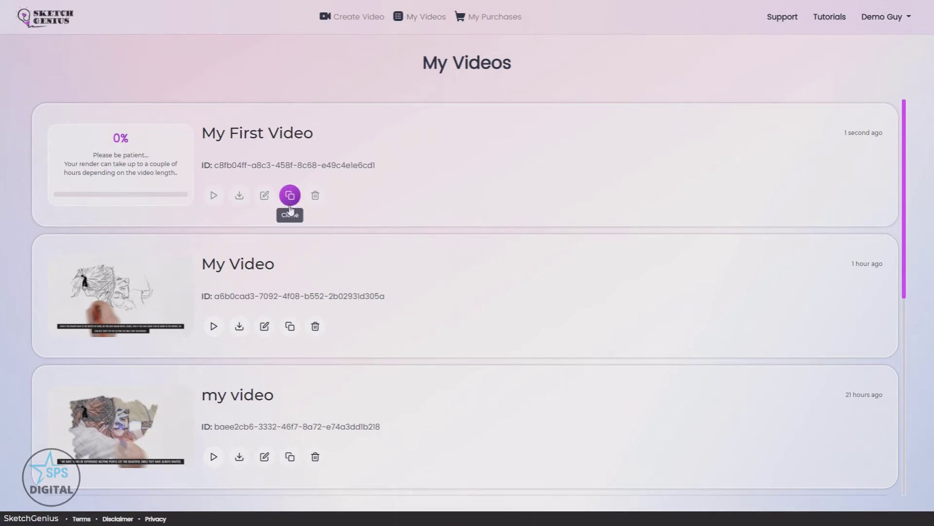
Step: Preview the finished "My Video" in the My Videos list, close the preview, and download the video
scroll(297, 244, down, 5)
scroll(284, 303, up, 5)
click(213, 329)
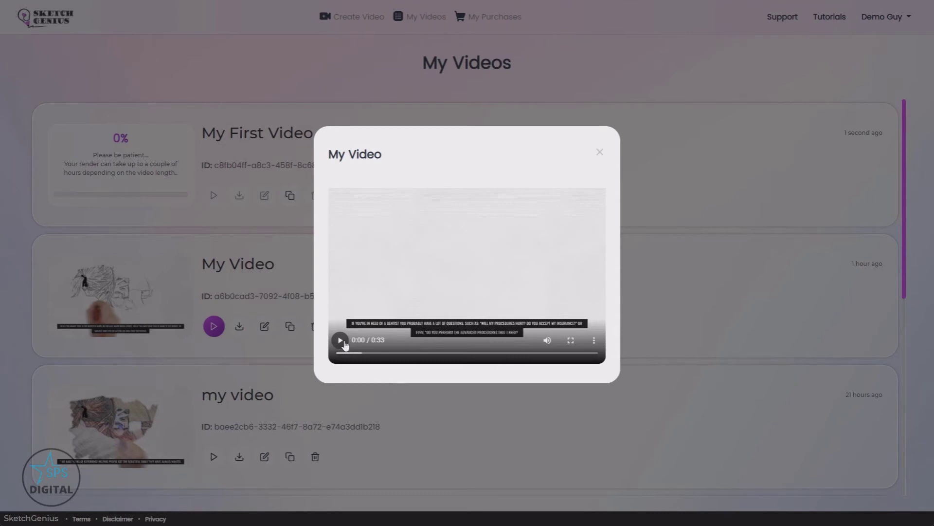
click(339, 341)
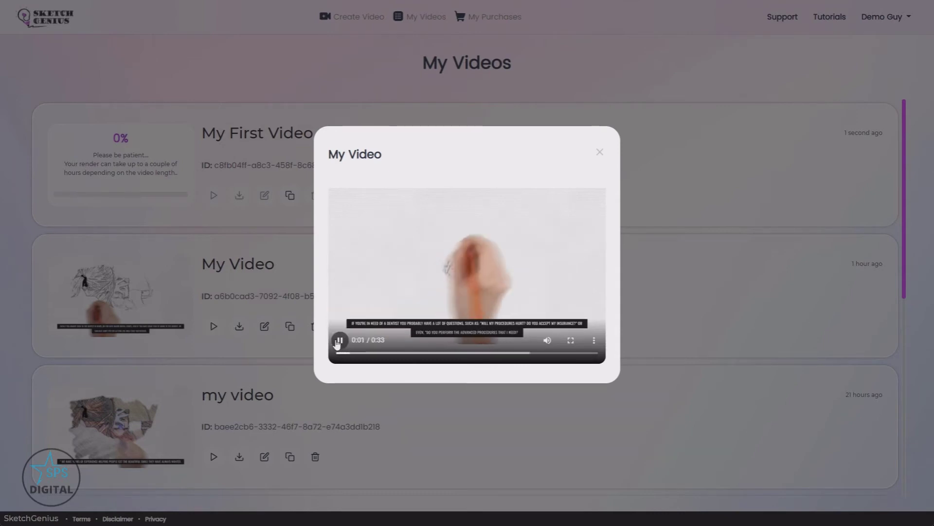
click(338, 341)
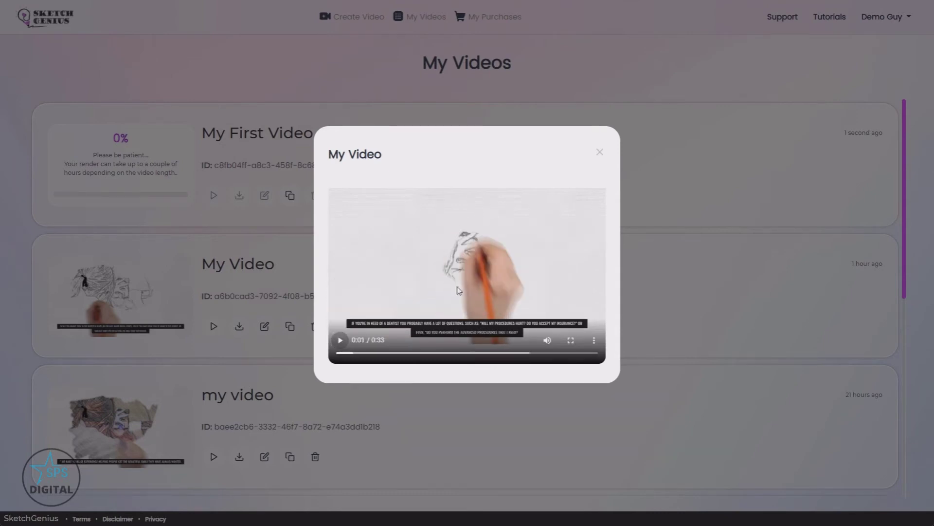
click(601, 156)
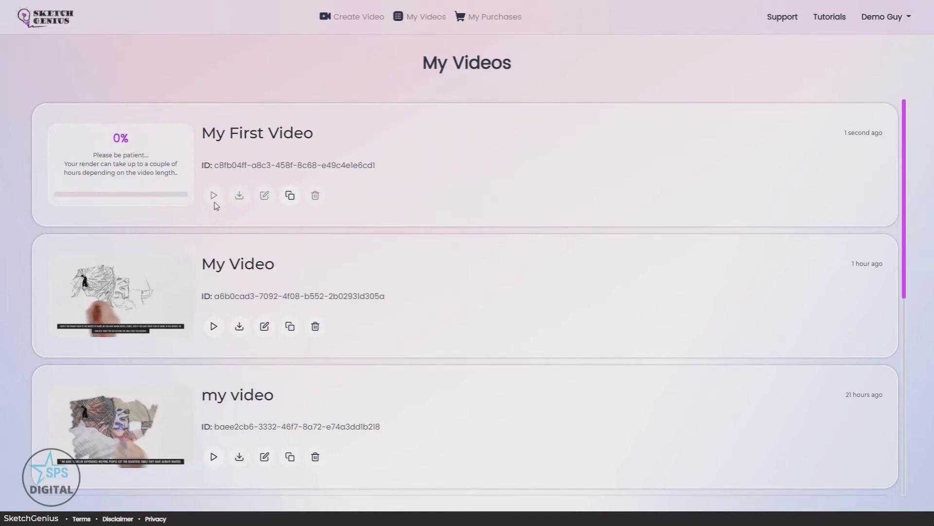
click(242, 335)
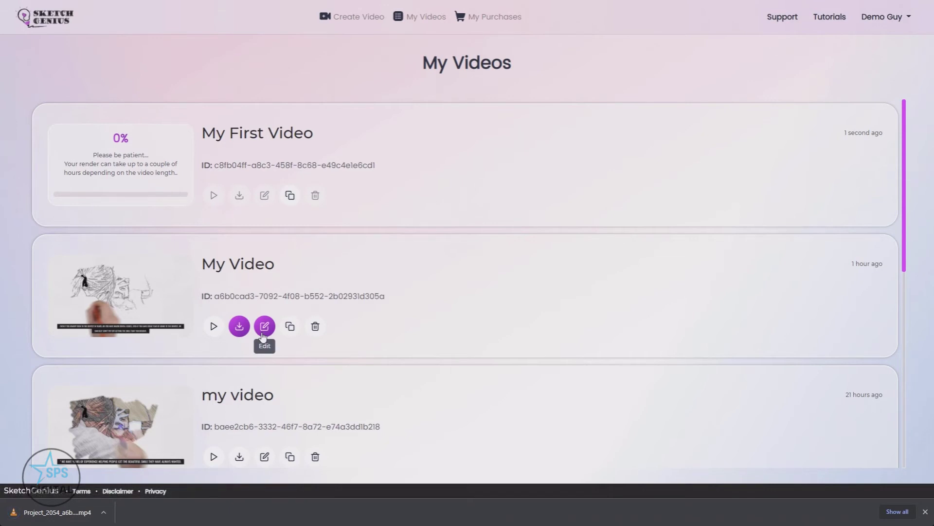
Step: Open "My Video" for editing to review its voice and script settings, and return to My Videos without keeping changes
click(262, 336)
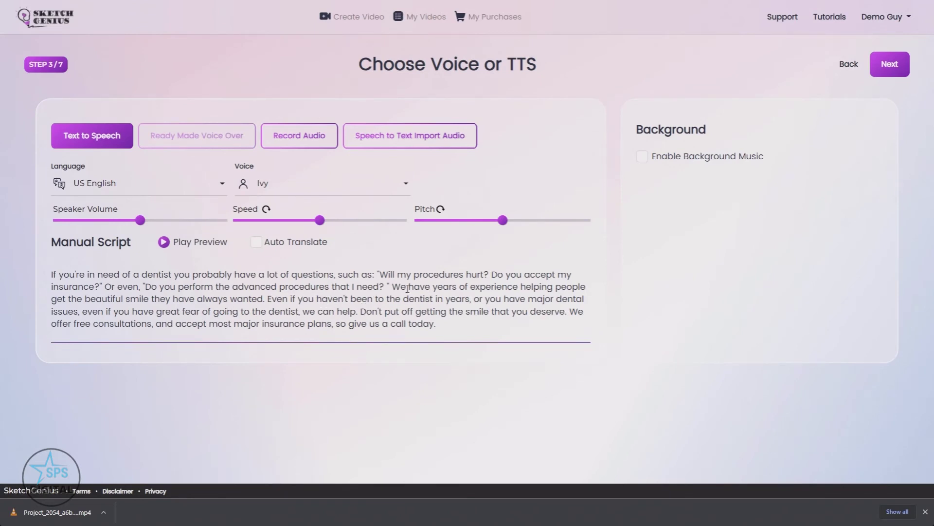
click(537, 361)
click(519, 278)
click(480, 194)
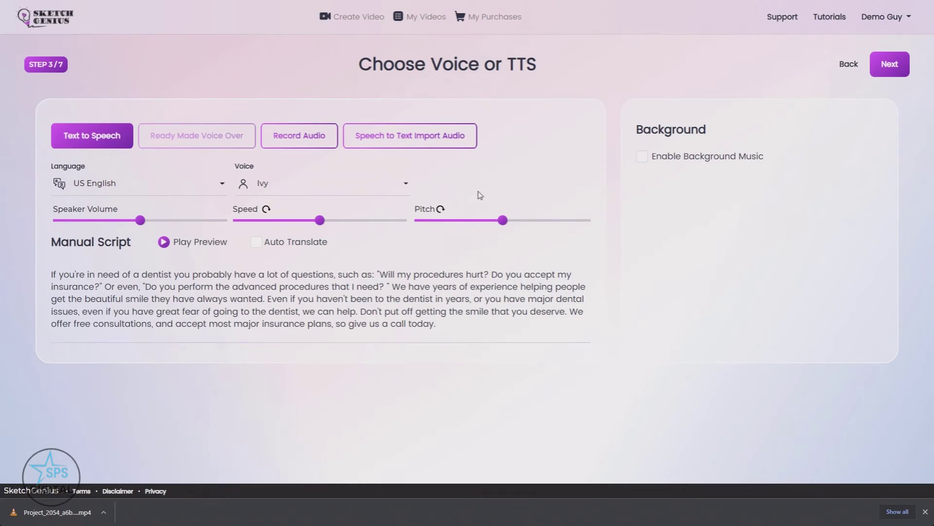
click(434, 19)
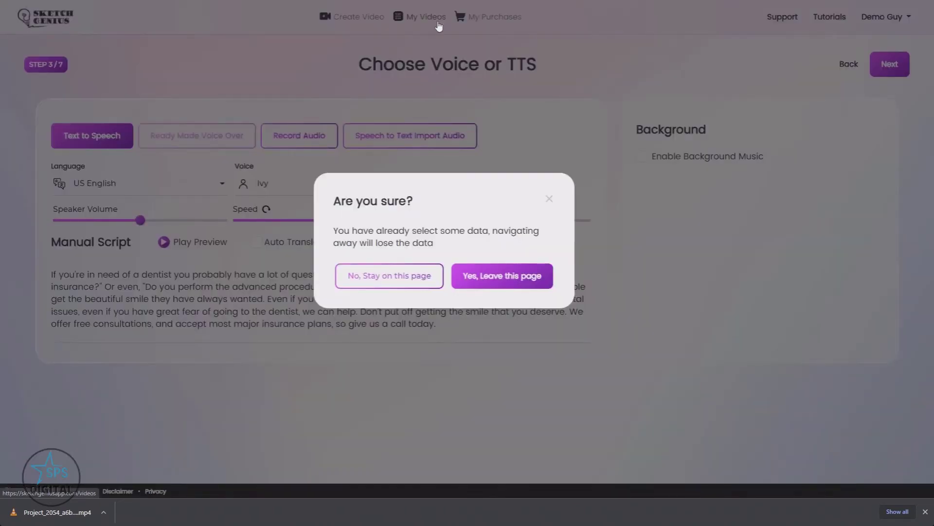
click(485, 286)
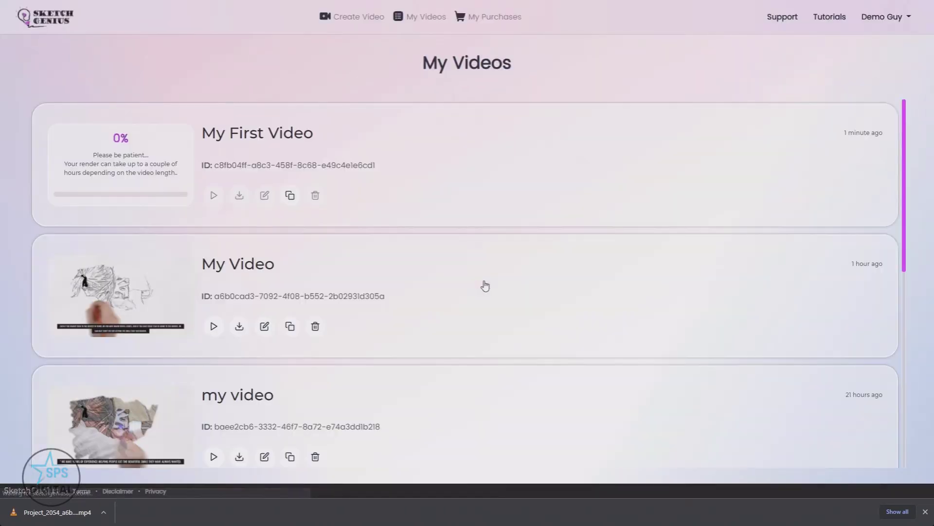
Step: Clone "My Video" to view the copied voice settings, and leave the copy to return to My Videos
click(289, 327)
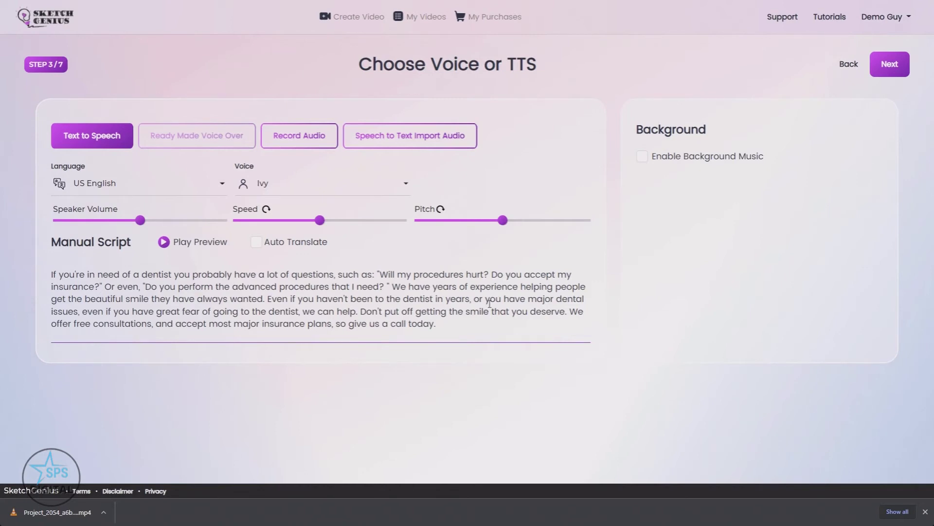
click(426, 19)
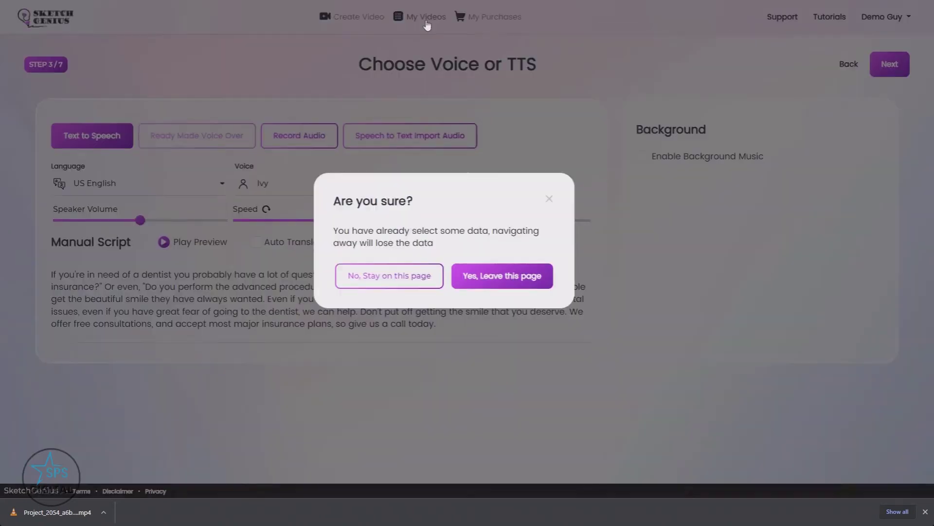
click(476, 271)
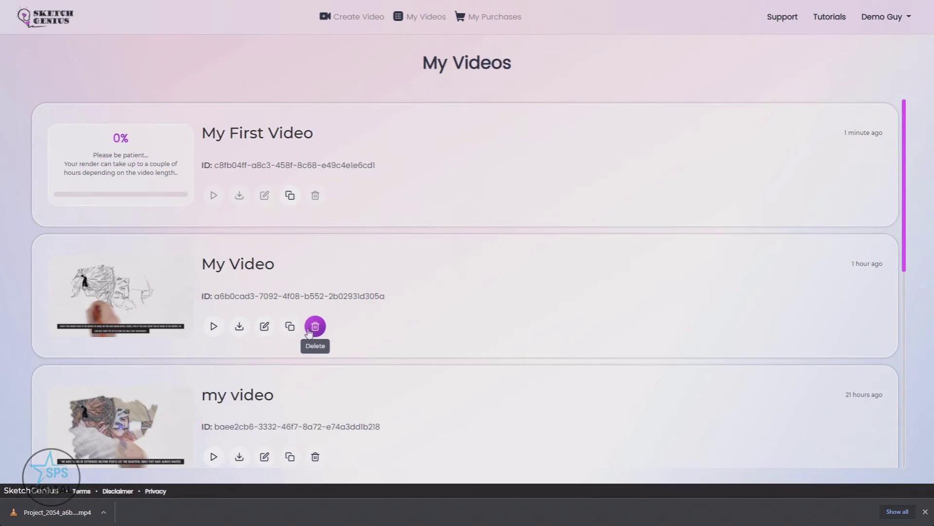
Step: Review the available purchases and the account's general and password settings, and return to My Videos
click(509, 18)
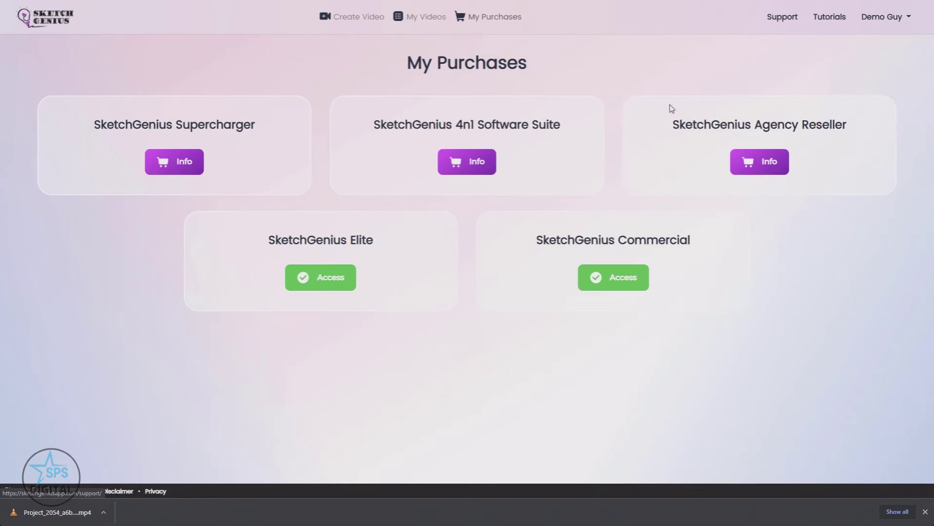
click(908, 19)
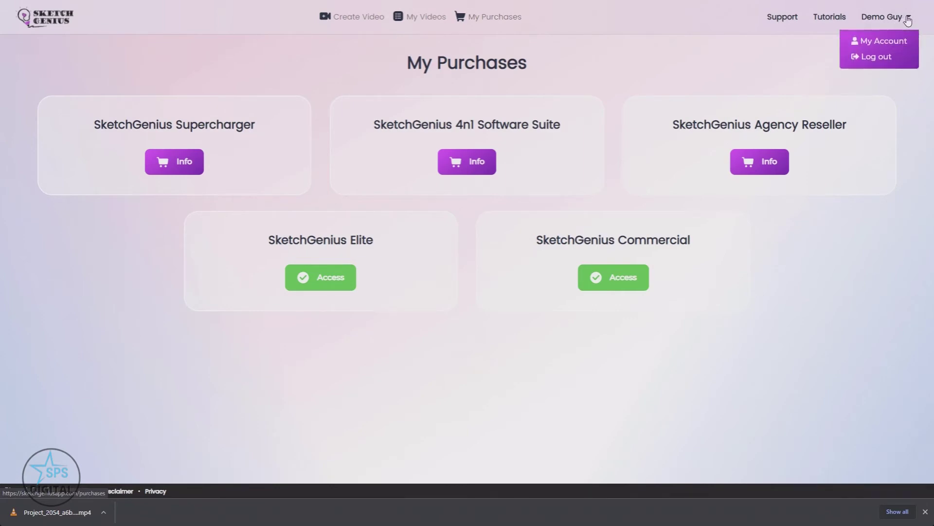
click(873, 44)
click(435, 171)
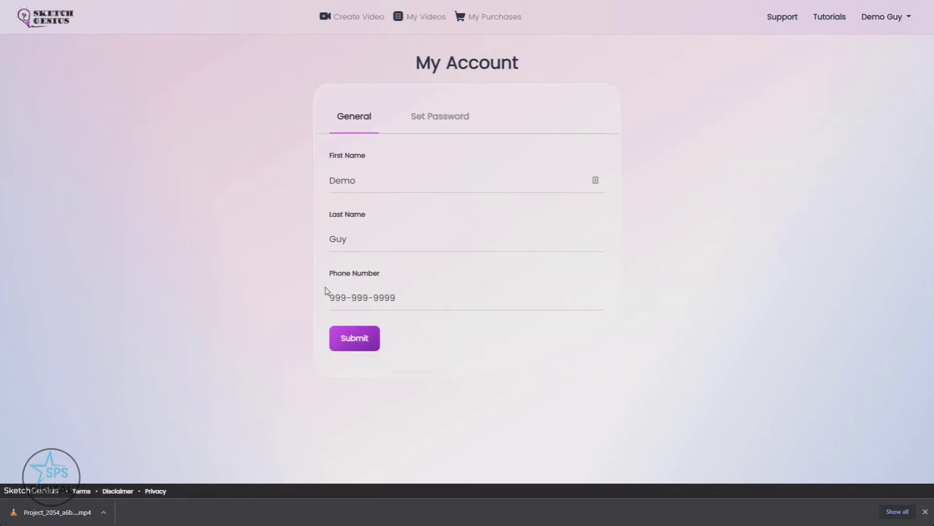
click(441, 116)
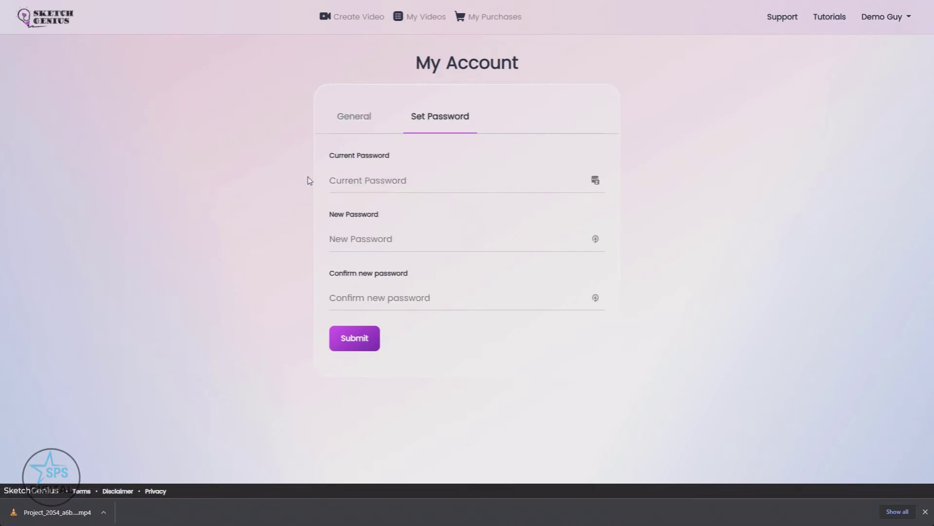
click(340, 171)
click(429, 19)
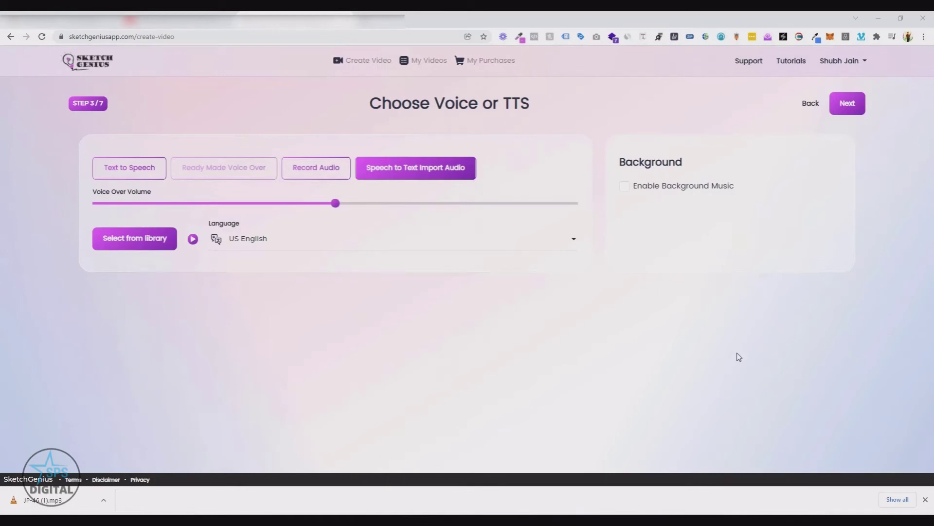
Step: Compare the Text to Speech, Record Audio, and Speech to Text Import Audio voice-over options
click(113, 175)
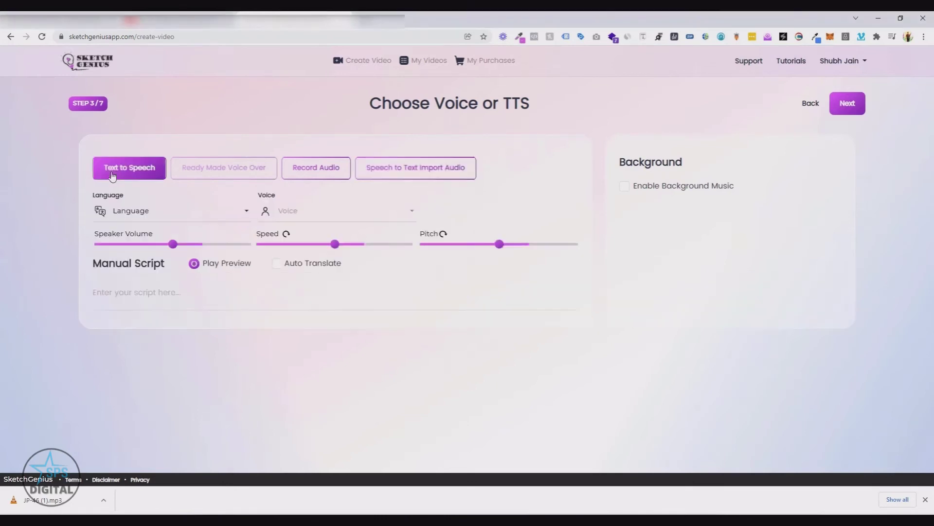
click(298, 173)
click(401, 166)
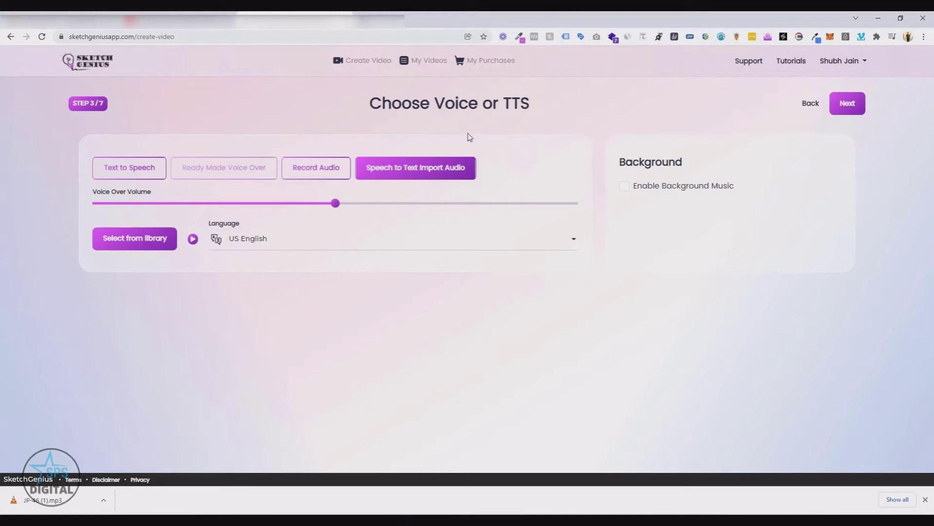
Step: Continue with the imported US English voice-over, check the scene text split, and proceed to the video settings
click(841, 104)
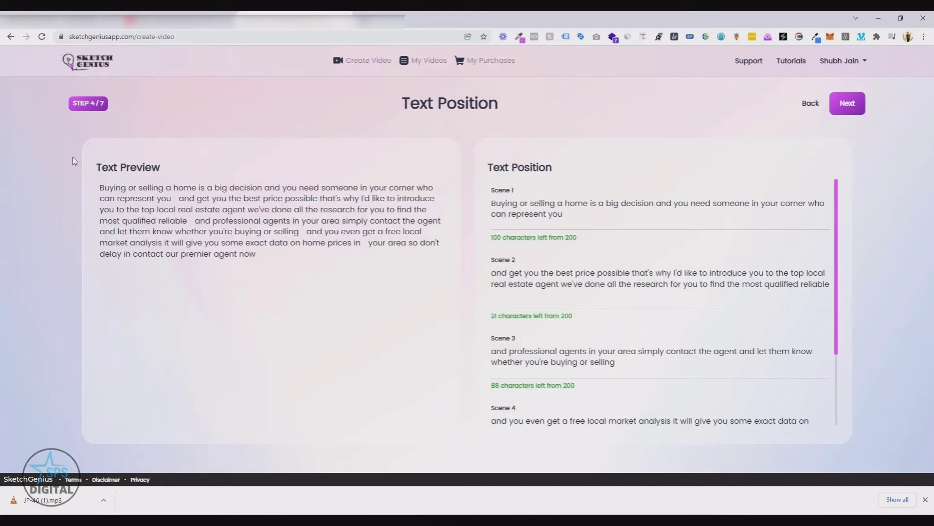
scroll(600, 256, down, 3)
scroll(600, 257, up, 3)
click(856, 111)
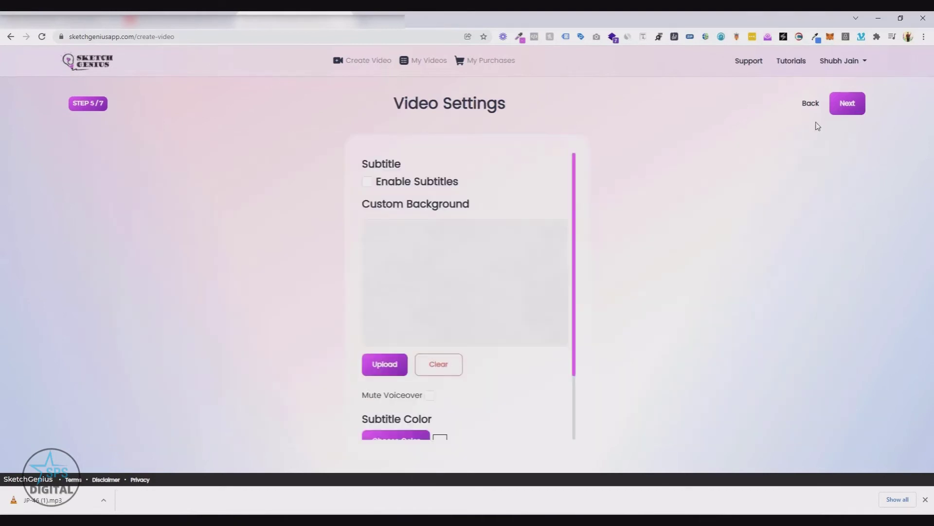
Step: Try the Mute Voiceover and Enable Subtitles options in the video settings
scroll(528, 255, down, 3)
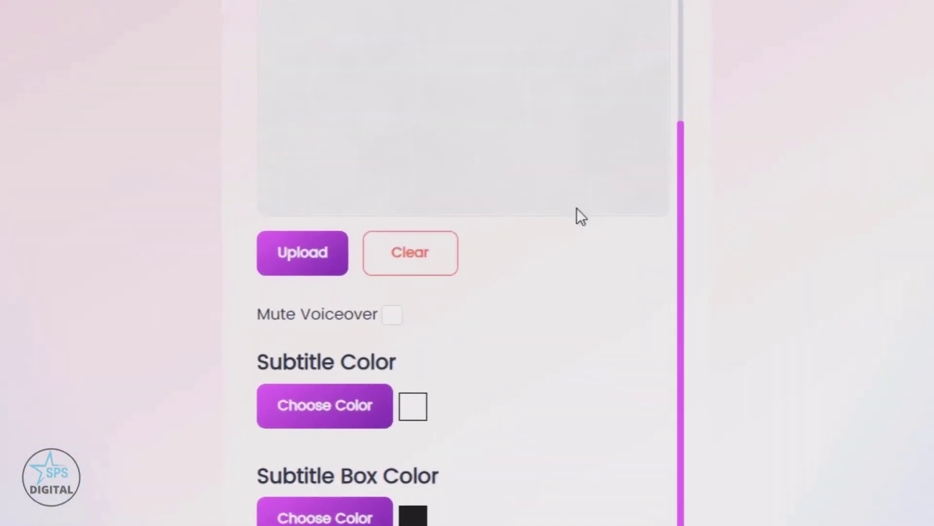
click(392, 315)
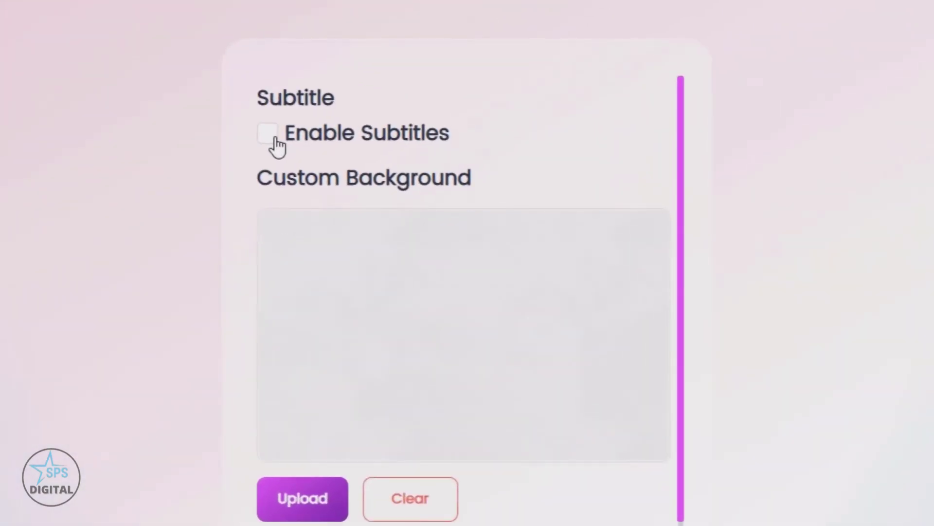
click(266, 138)
click(266, 137)
scroll(534, 410, down, 3)
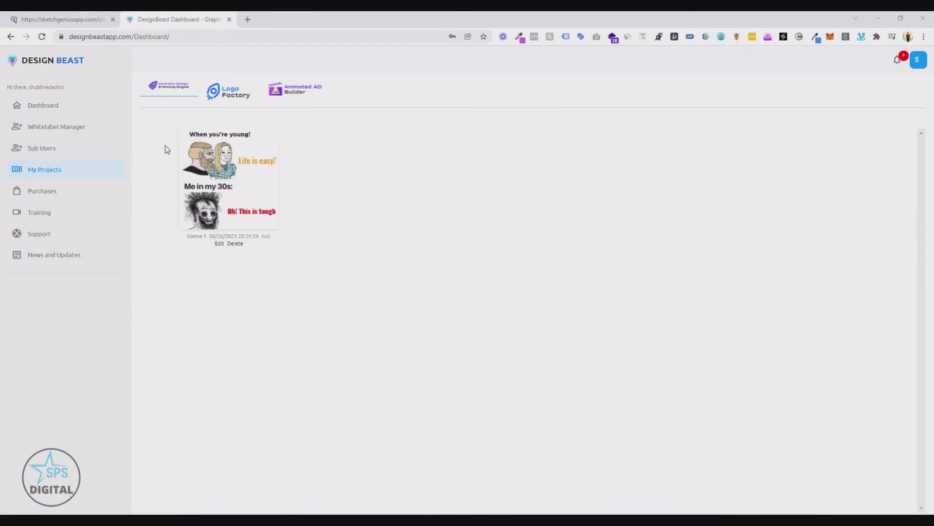
Step: Open the Meme 1 design from the saved projects and download it as a JPG
click(85, 103)
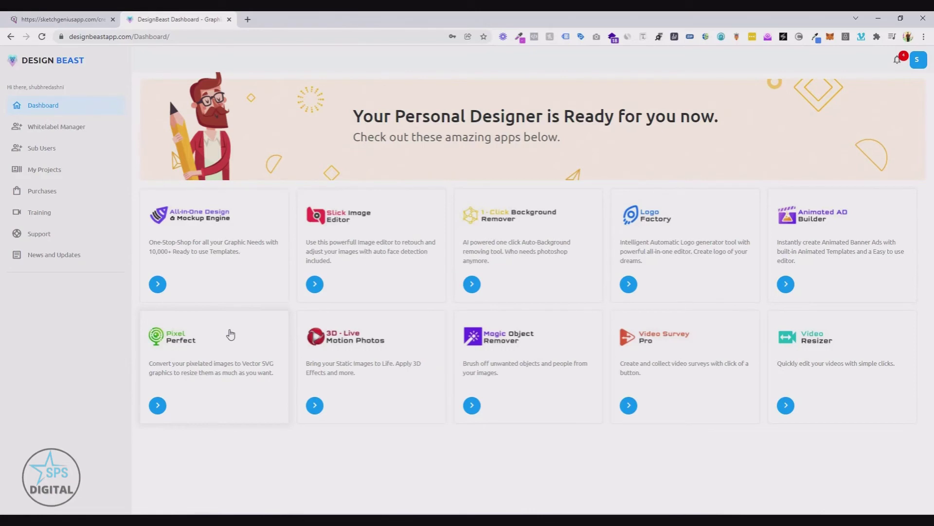
click(44, 169)
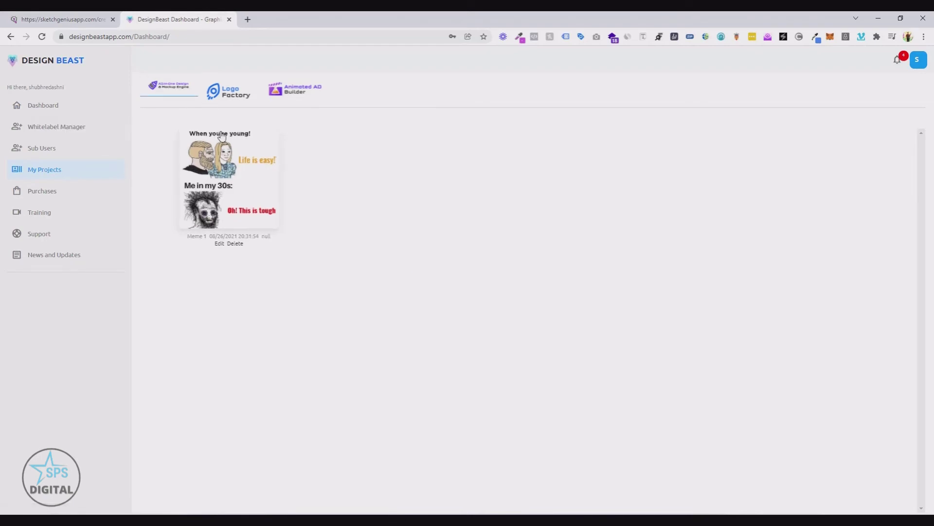
click(225, 160)
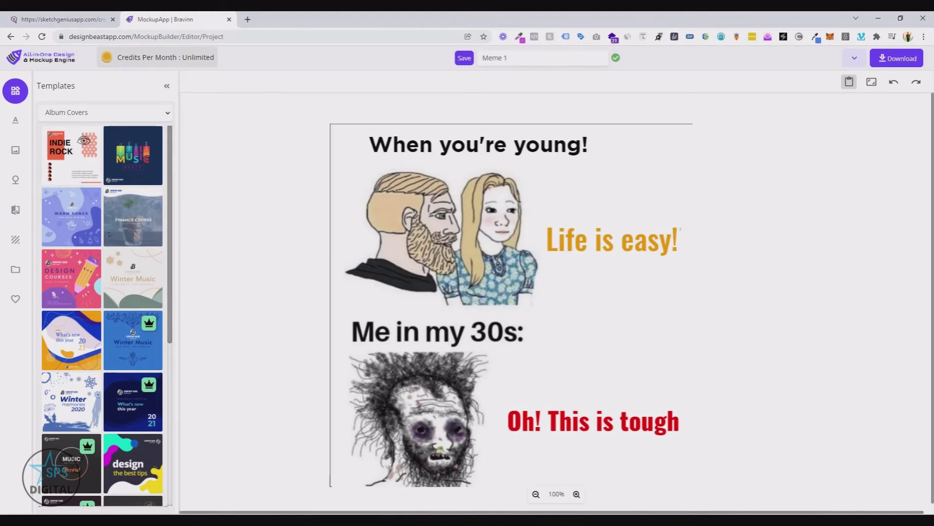
click(886, 58)
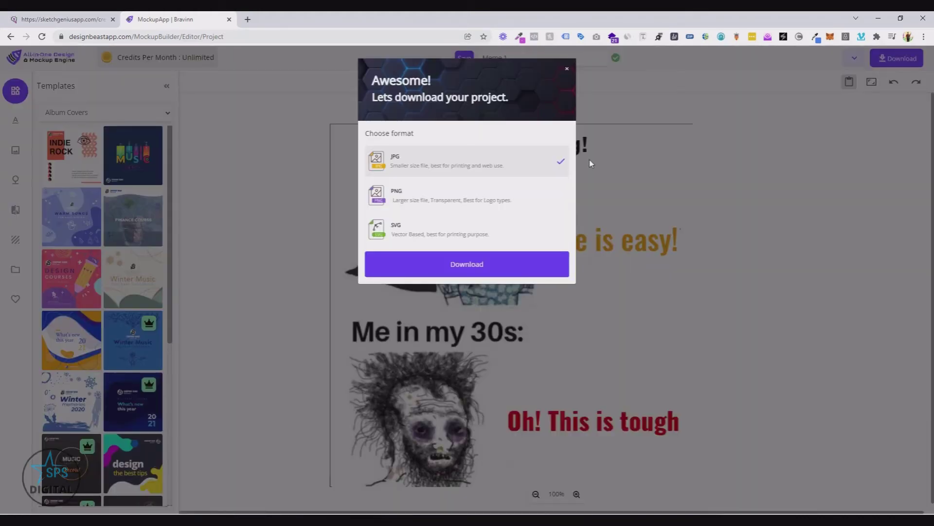
click(478, 197)
click(493, 165)
click(487, 265)
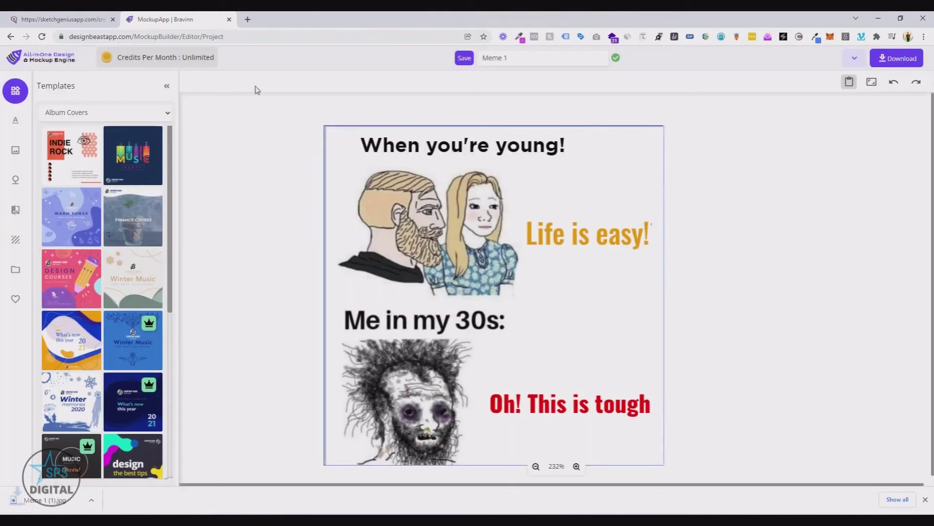
Step: Compare SketchGenius's custom background setting with the Meme 1 design in DesignBeast
click(73, 17)
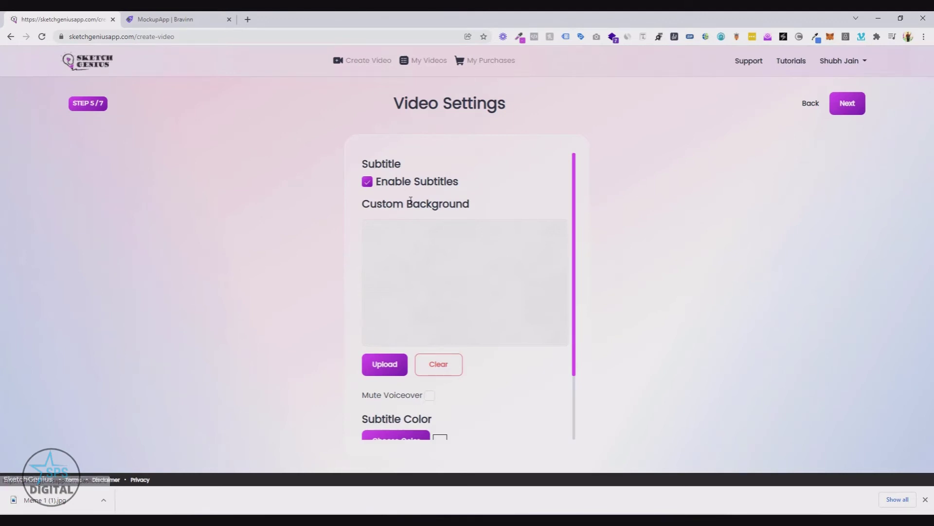
click(181, 19)
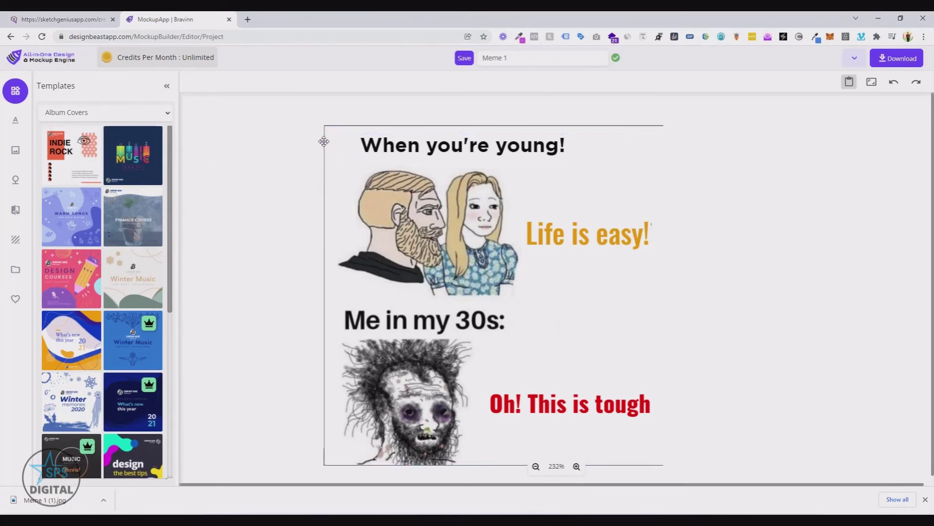
drag(320, 138, 686, 457)
click(768, 432)
Step: Switch back to SketchGenius and proceed from the video settings to the scene editor
click(63, 19)
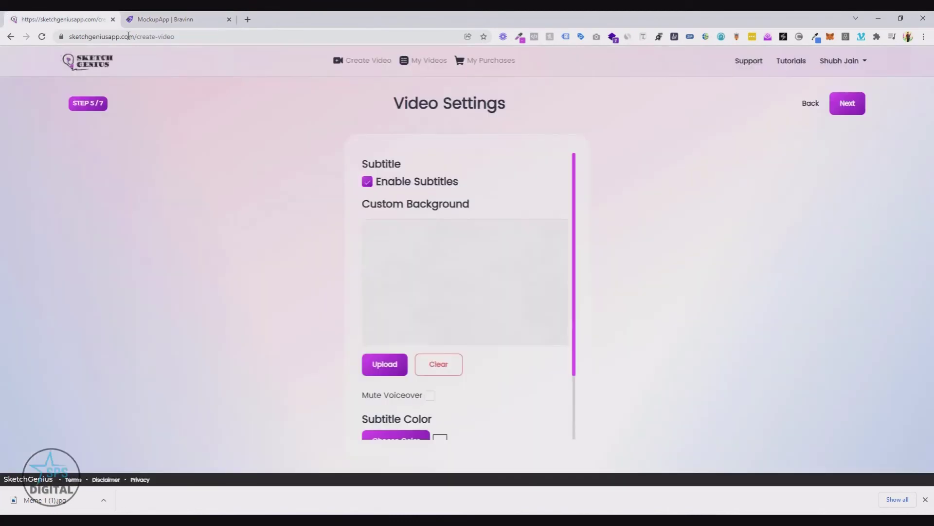
scroll(384, 254, down, 1)
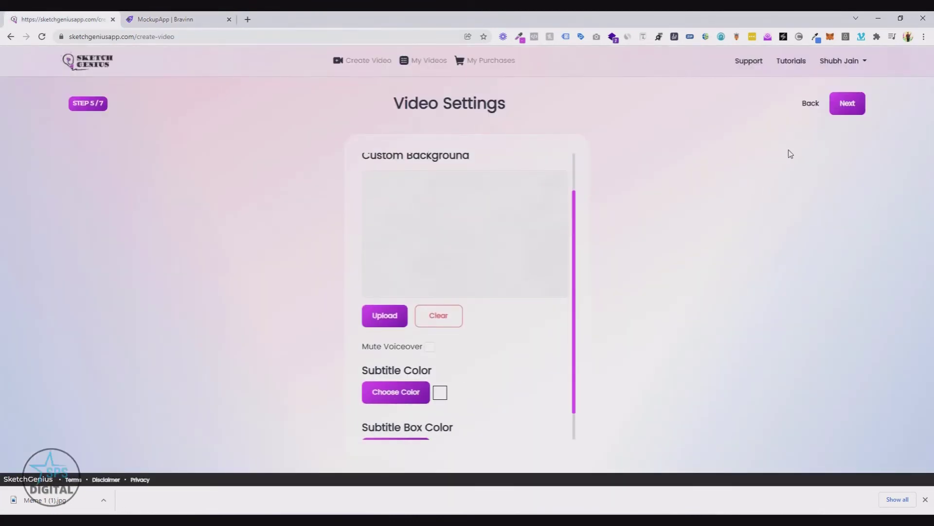
click(847, 104)
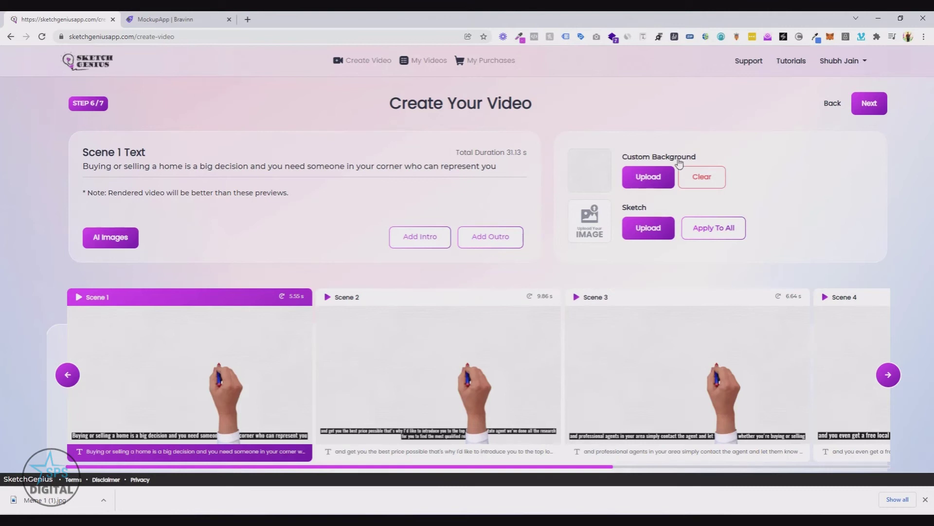
Step: Upload Meme 1 (1) as the scene 1 sketch, zooming it to 48% so the whole meme fits the 400 × 400 crop
click(647, 232)
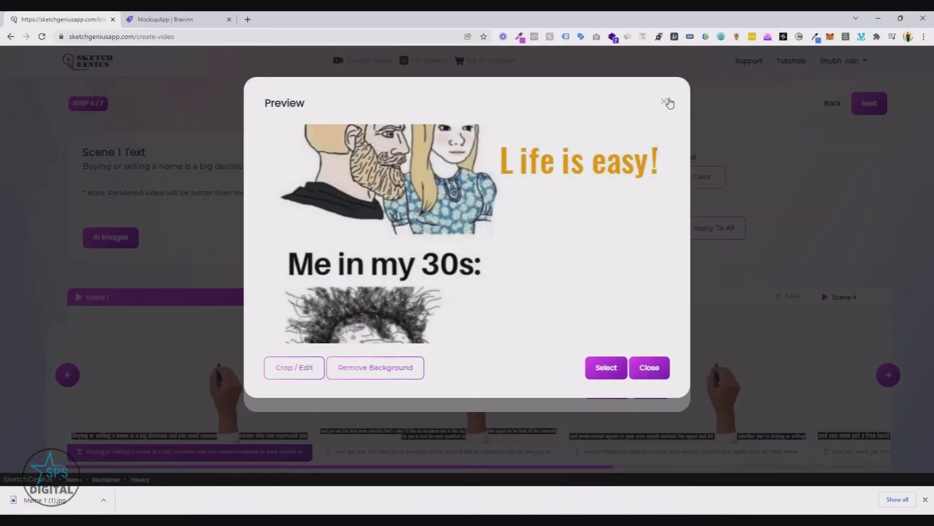
click(665, 101)
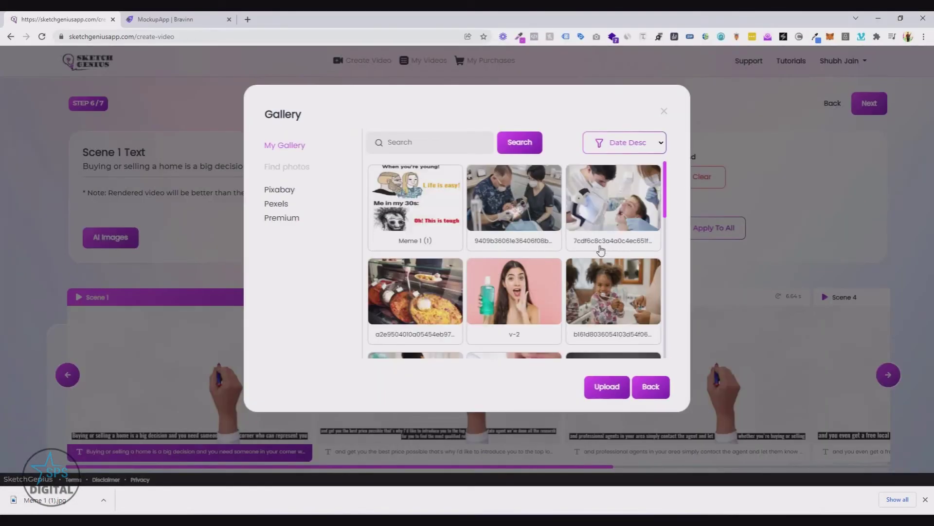
click(444, 230)
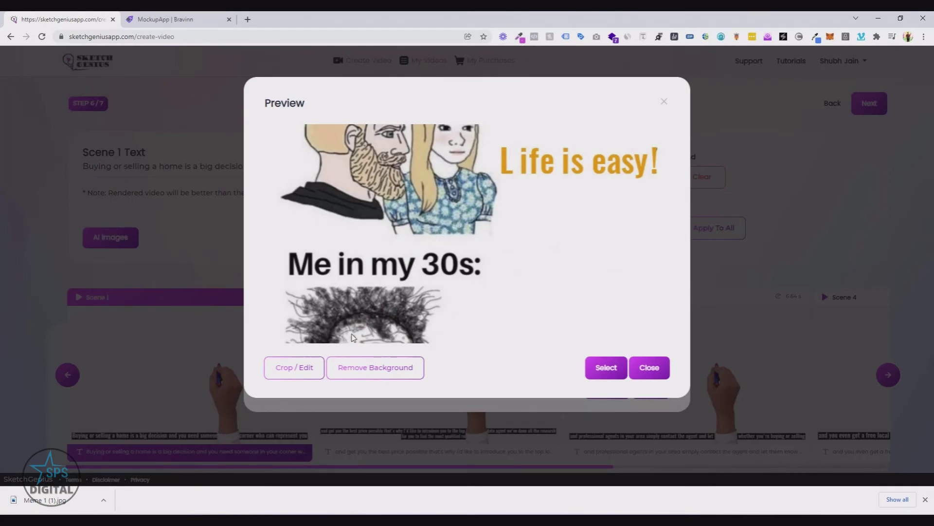
click(303, 368)
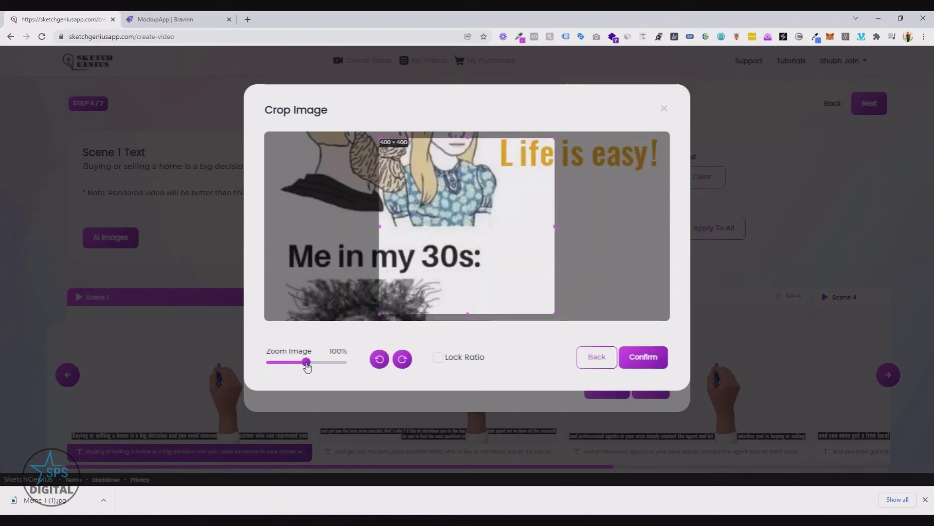
drag(306, 363, 288, 363)
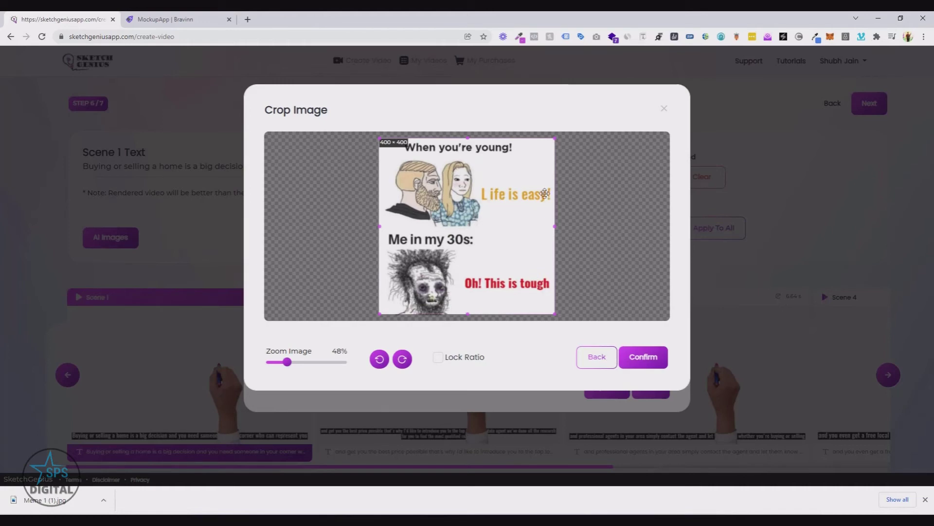
click(649, 366)
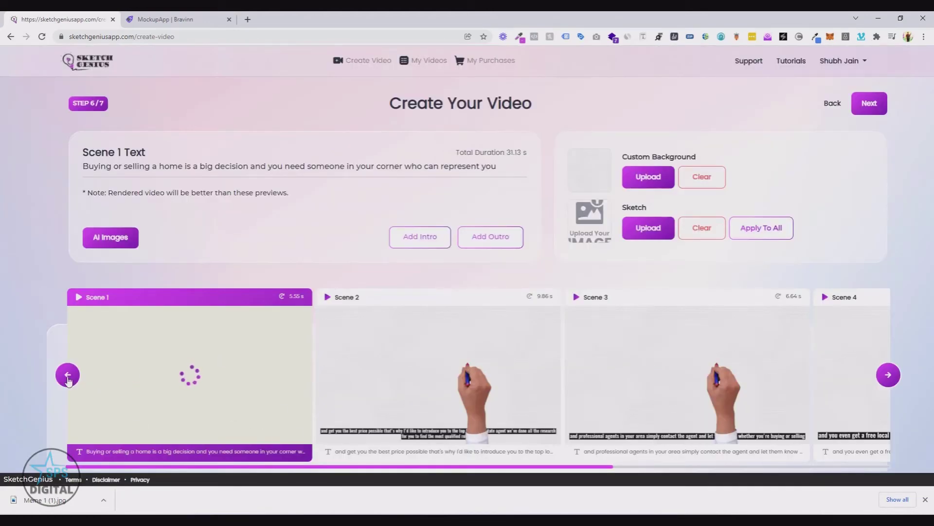
Step: Select scene 2, switch to DesignBeast, and leave the meme editor to open the saved Logo Factory projects
click(416, 371)
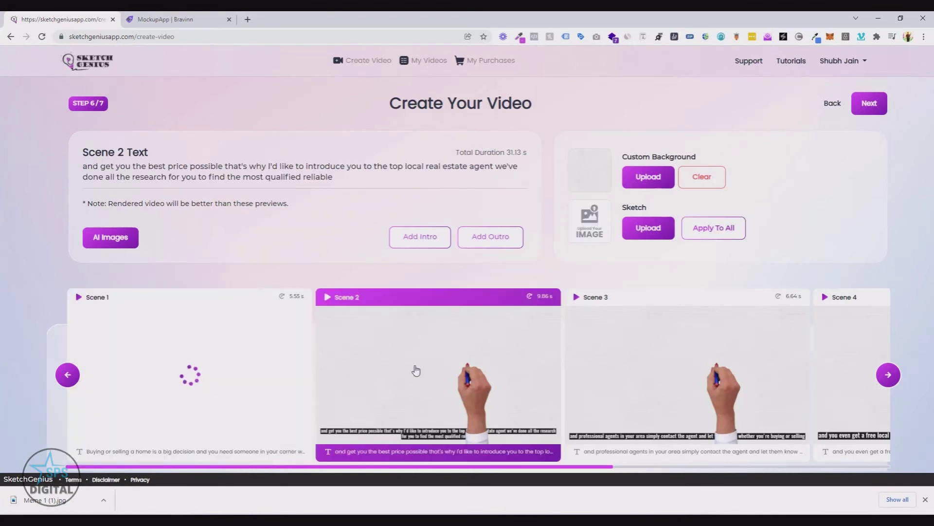
click(155, 14)
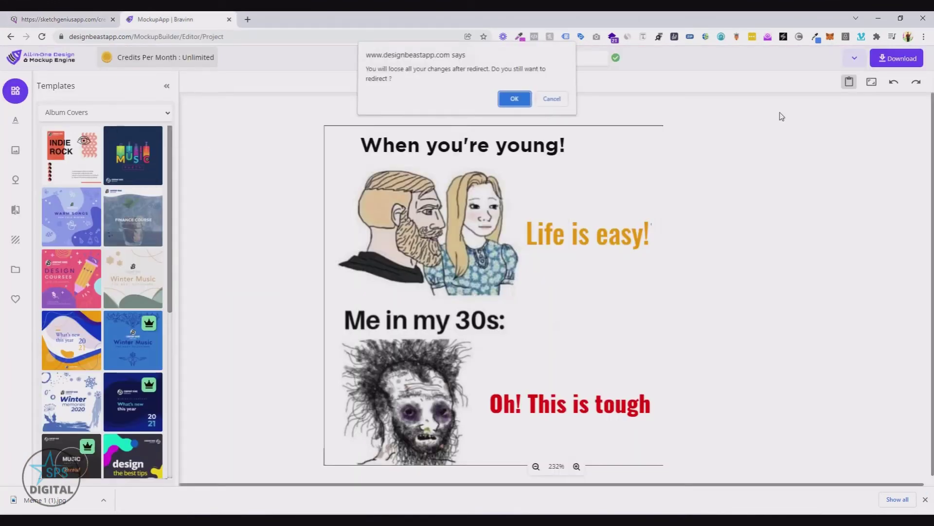
click(514, 99)
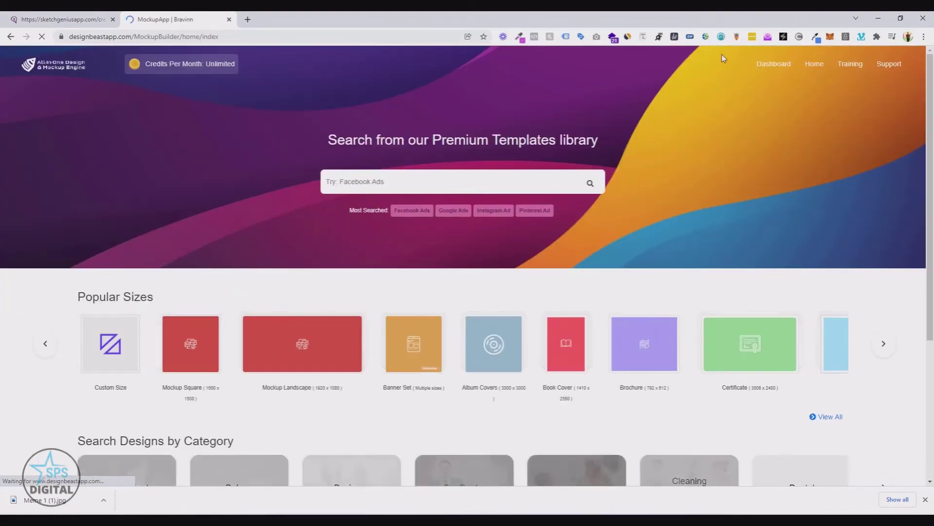
click(787, 67)
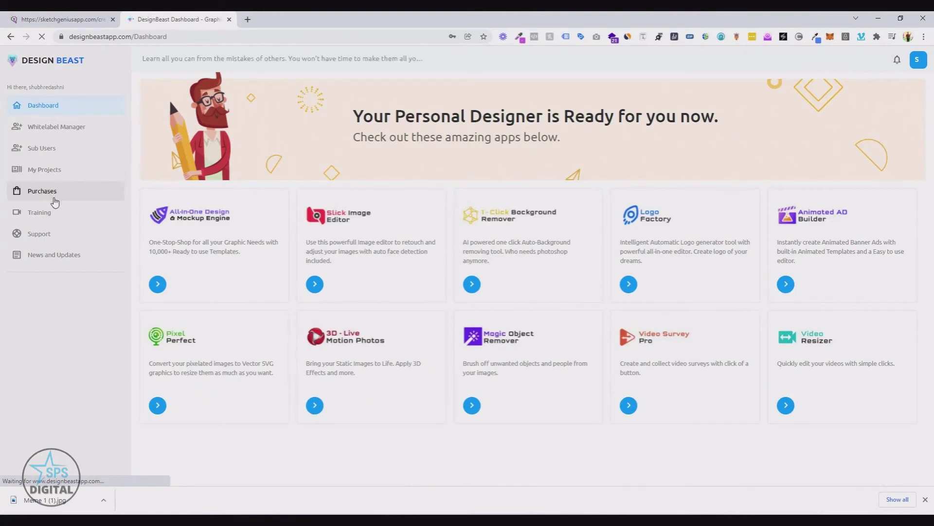
click(80, 170)
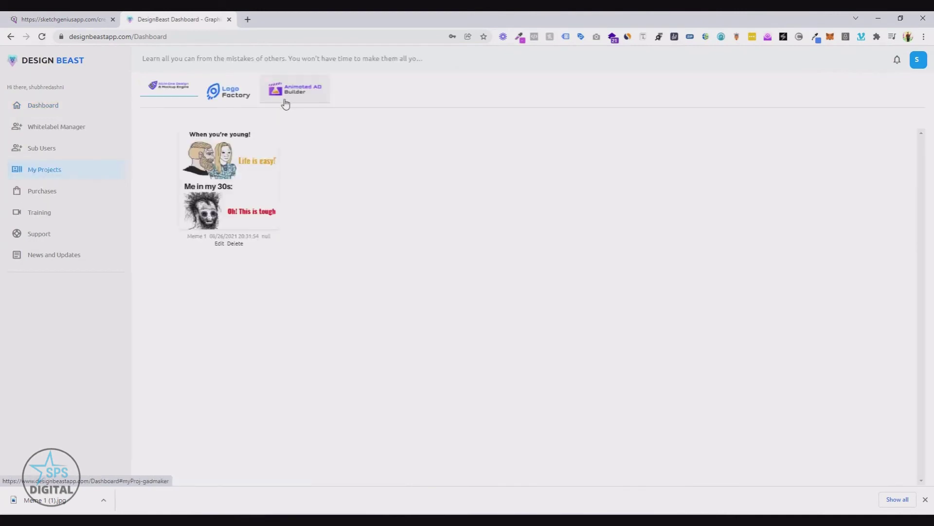
click(227, 91)
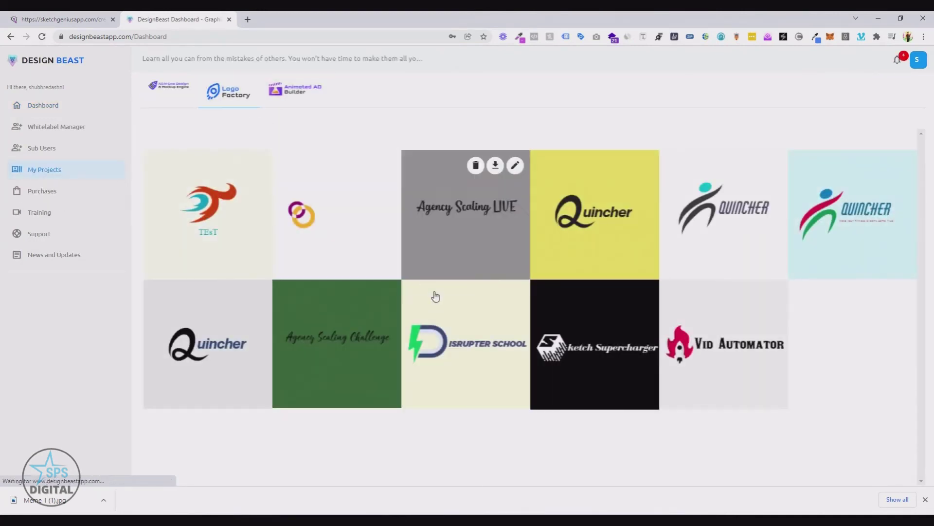
Step: Download the black Sketch Supercharger logo as a JPG named SS
mouse_move(645, 307)
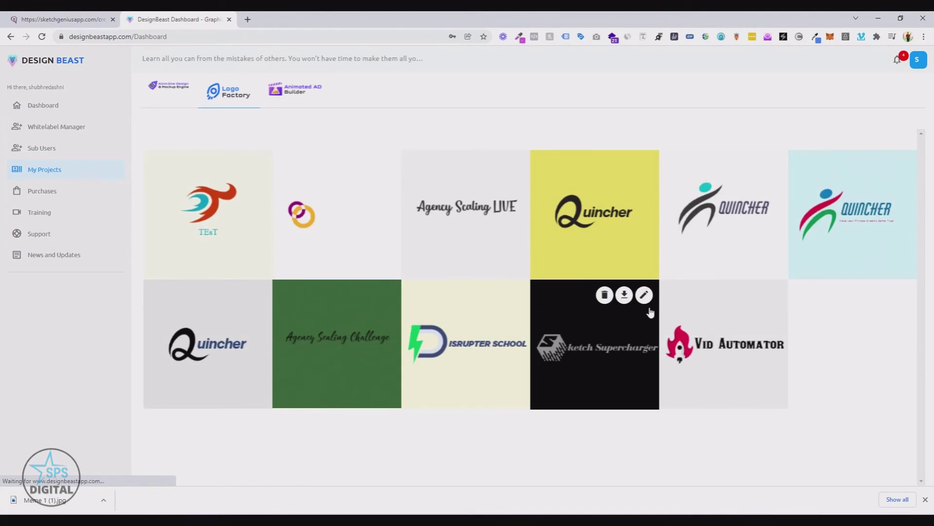
click(624, 294)
click(443, 289)
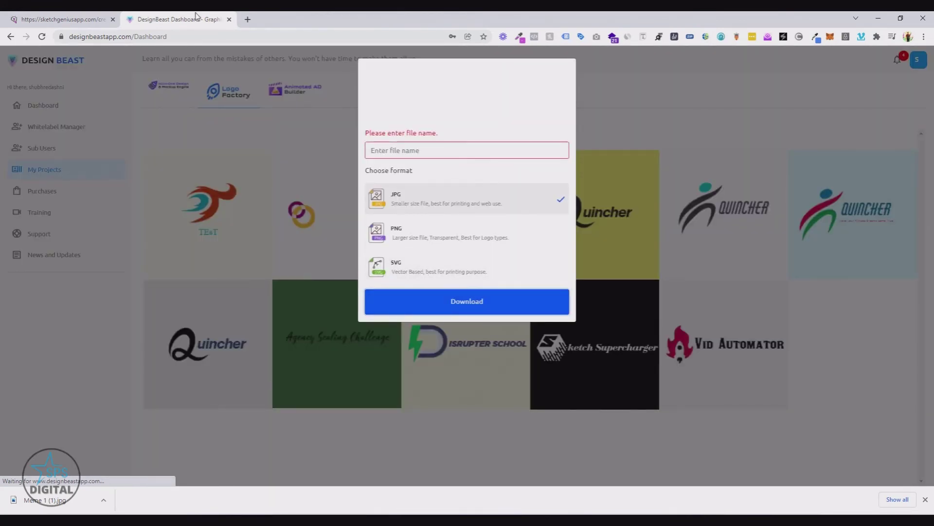
click(453, 150)
text(ts)
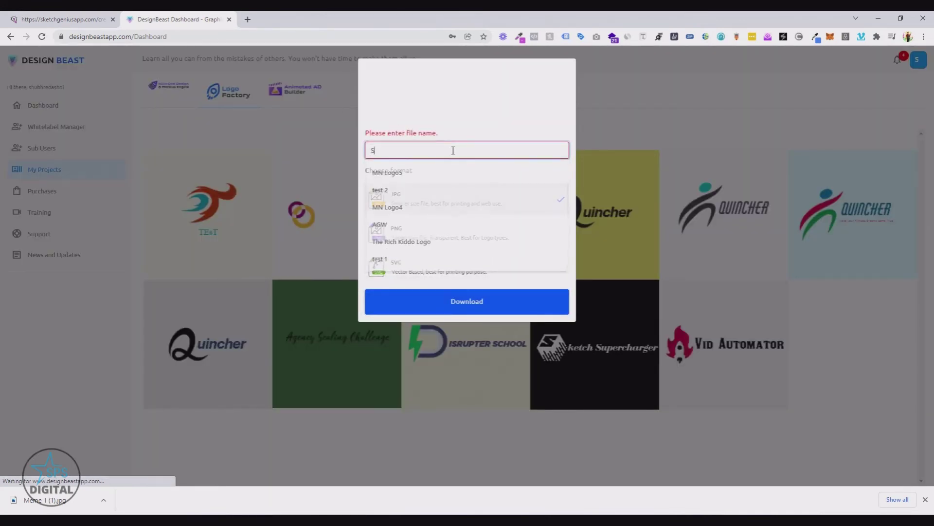
click(476, 301)
Step: Switch back to SketchGenius and start uploading a new sketch image for scene 2
click(29, 14)
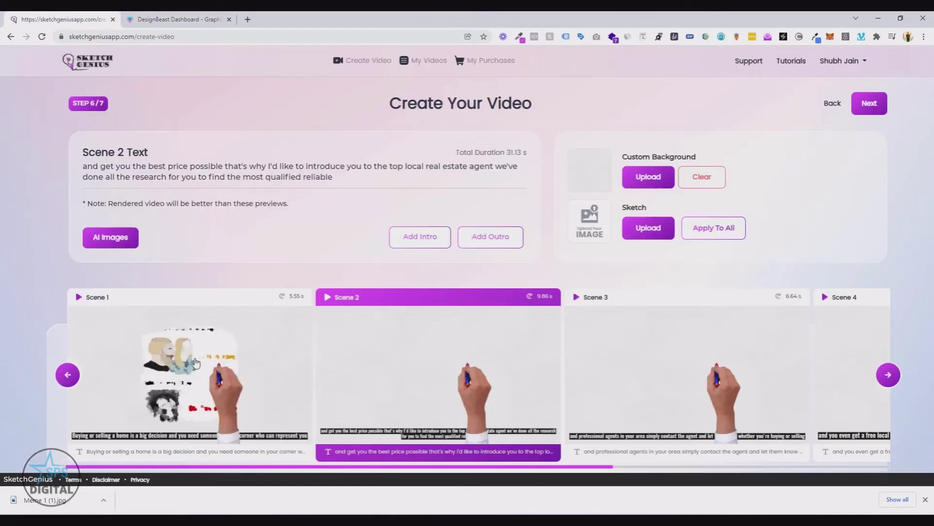
click(647, 228)
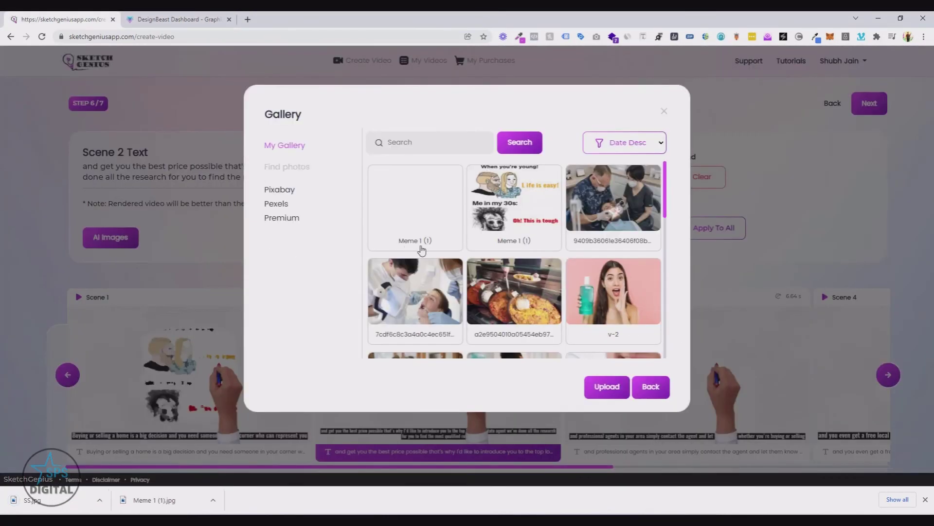
click(606, 388)
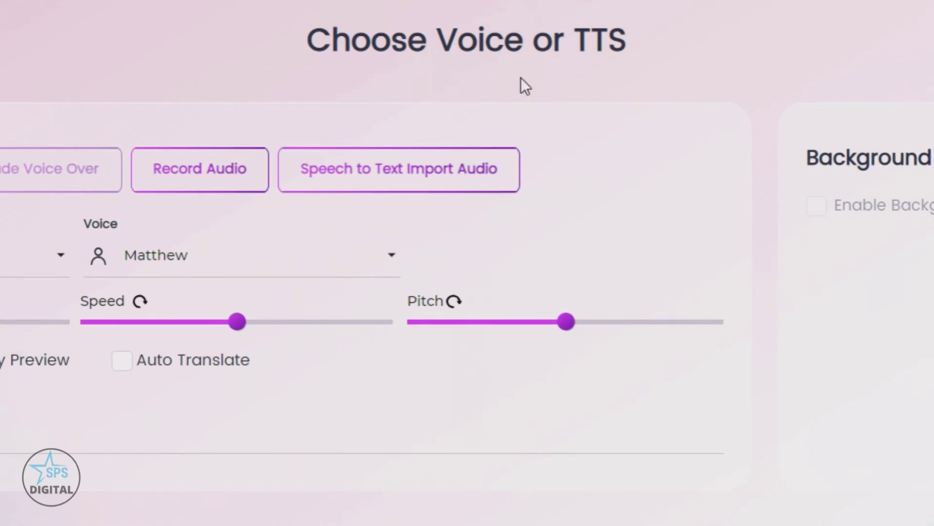
Step: Choose Speech to Text Import Audio as the voice source and set the voice-over volume slightly above the midpoint
click(442, 181)
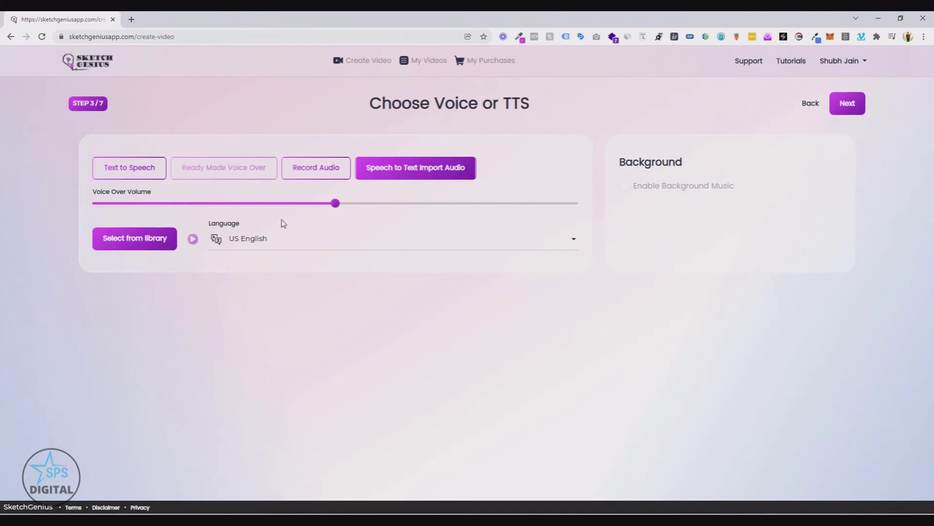
drag(335, 203, 397, 215)
drag(397, 215, 346, 213)
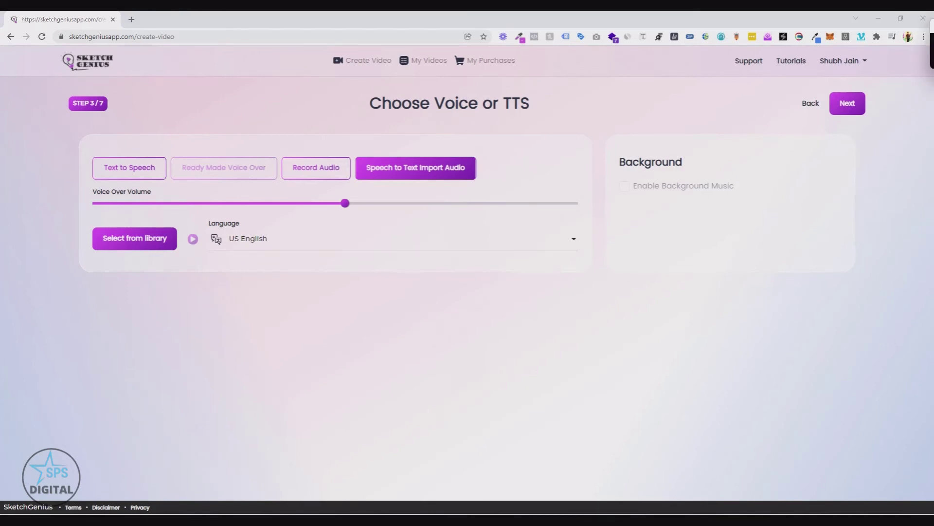
Step: Preview JP-46 (1).mp3 in VLC media player and upload the file to the SketchGenius audio gallery
double_click(346, 145)
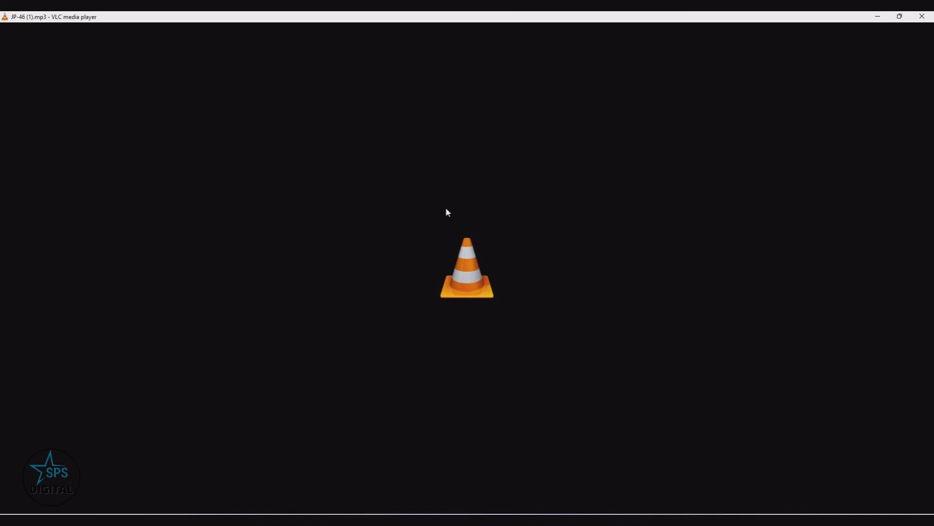
click(878, 14)
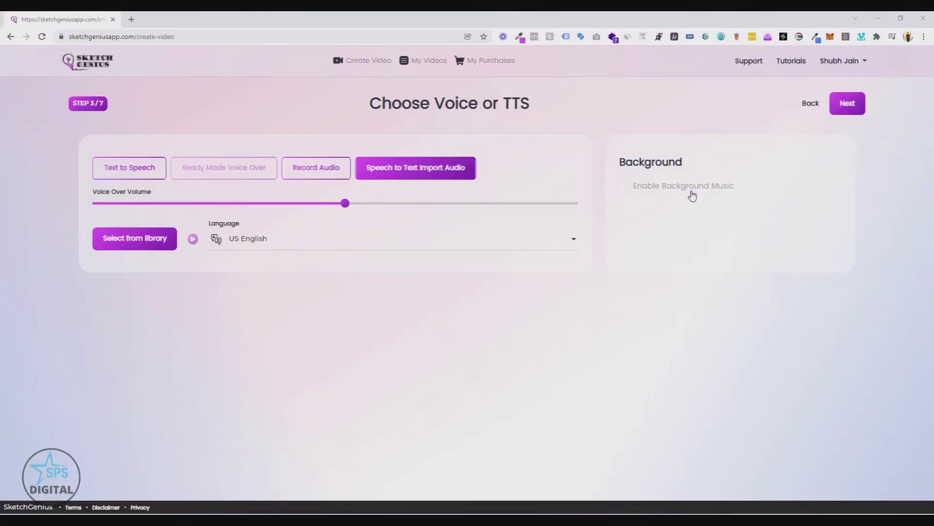
click(163, 241)
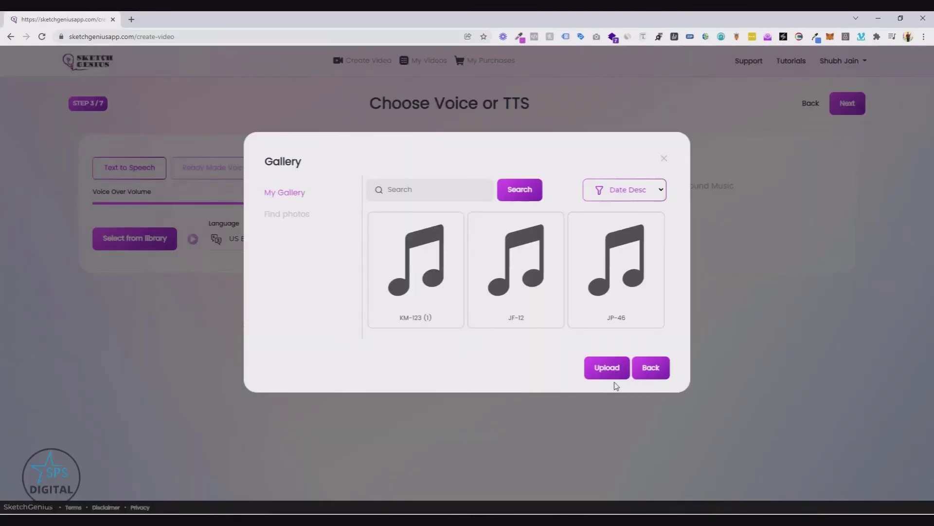
click(607, 368)
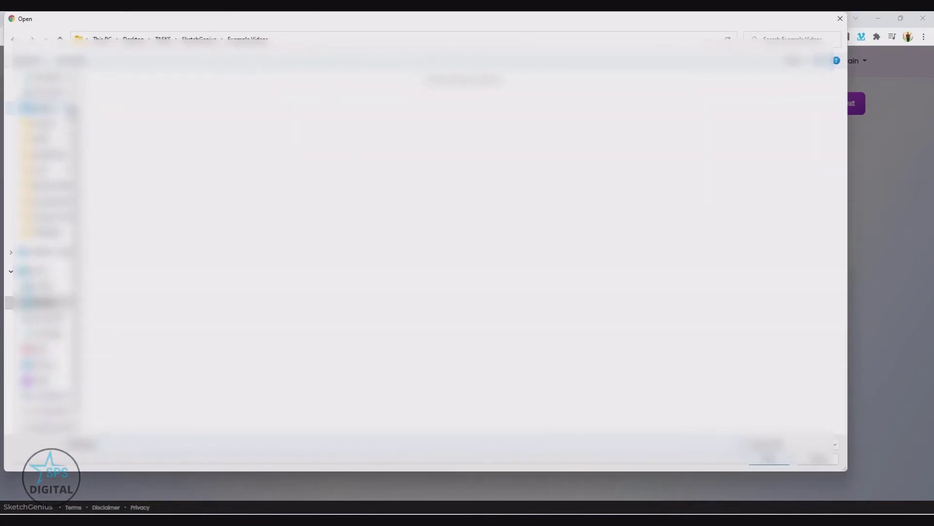
click(43, 77)
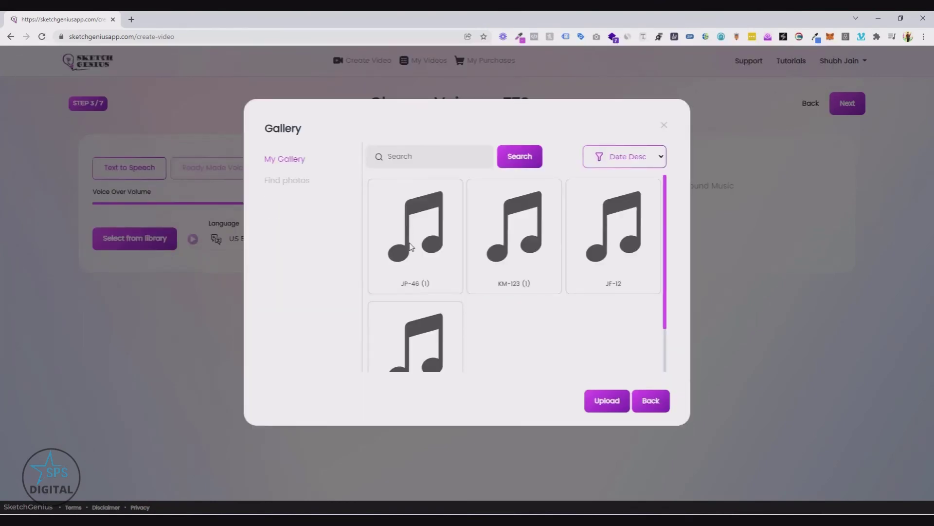
Step: Use JP-46 (1) from the audio gallery as the imported voice-over and proceed past the voice step
click(411, 247)
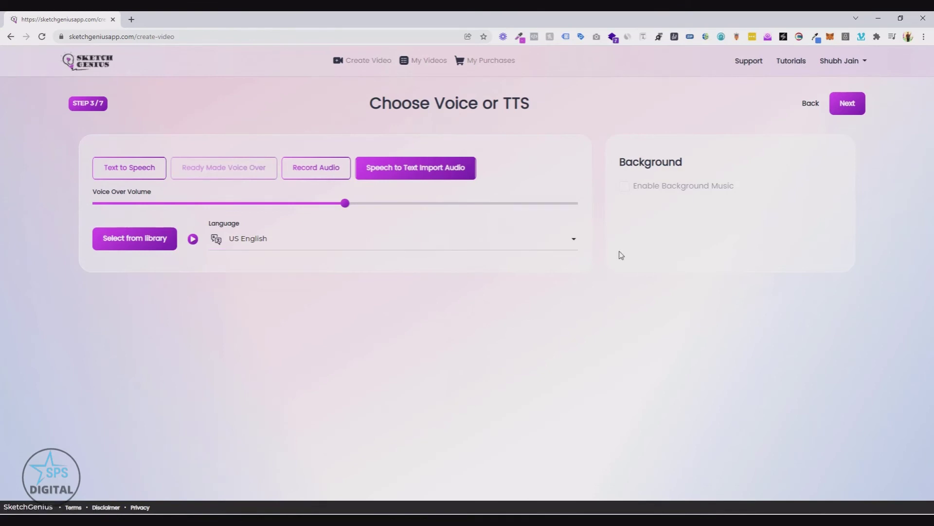
click(845, 109)
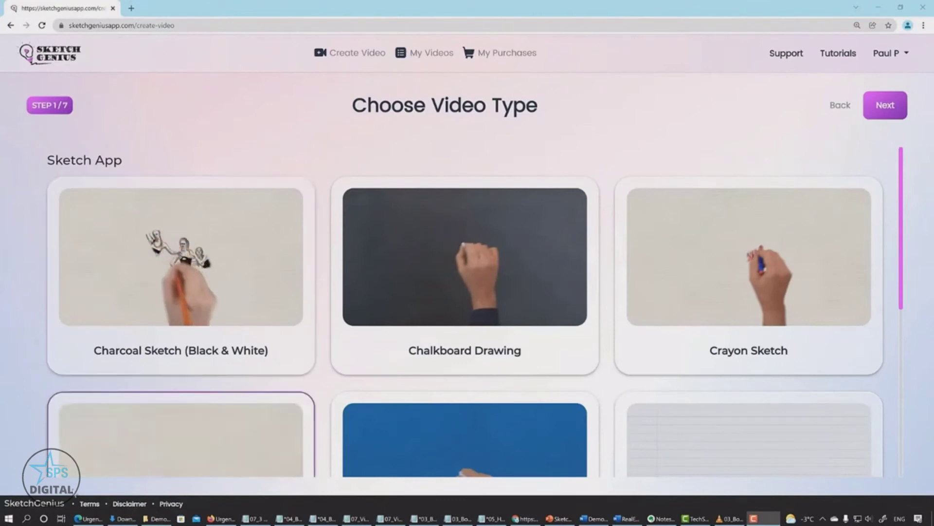
Step: Switch to Microsoft Edge and review the title of the Upwork job post for a dentist sketch explainer video
click(88, 518)
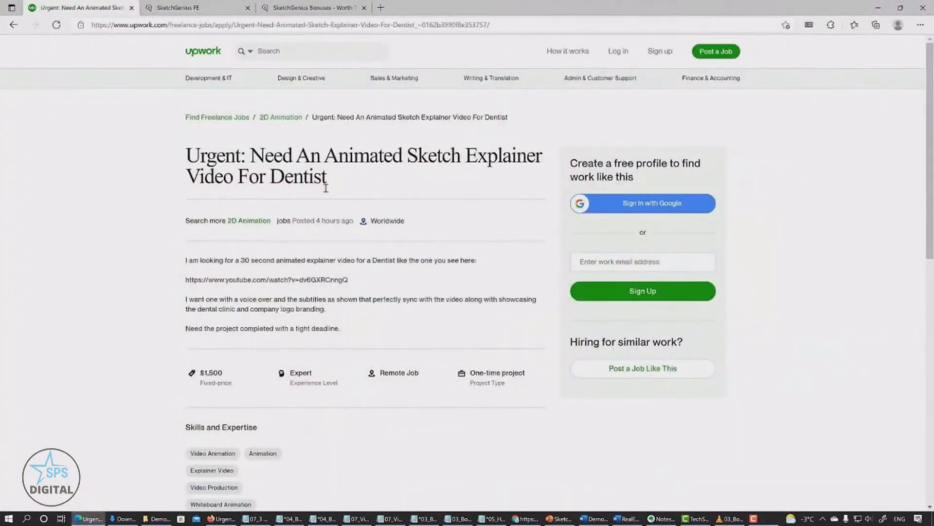
drag(251, 155, 418, 175)
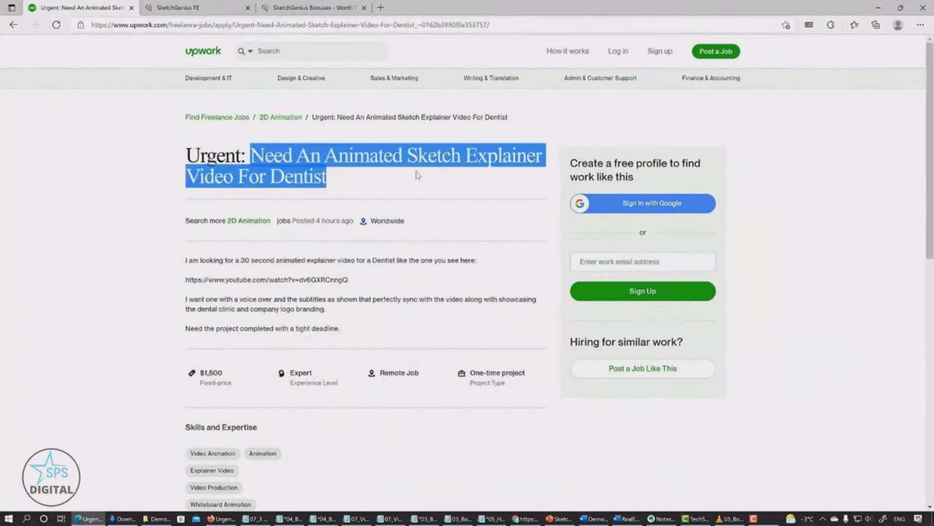
click(418, 176)
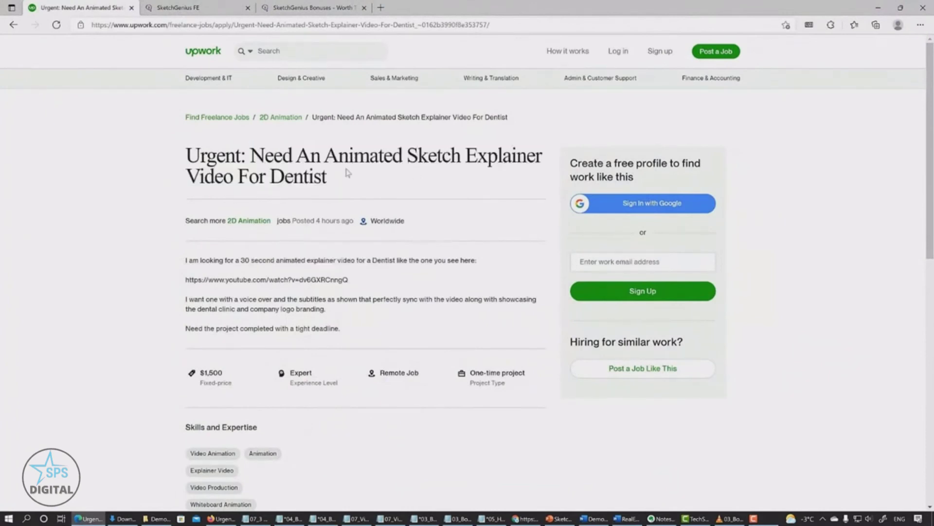
Step: Follow the YouTube sample link given in the dentist job description
triple_click(272, 281)
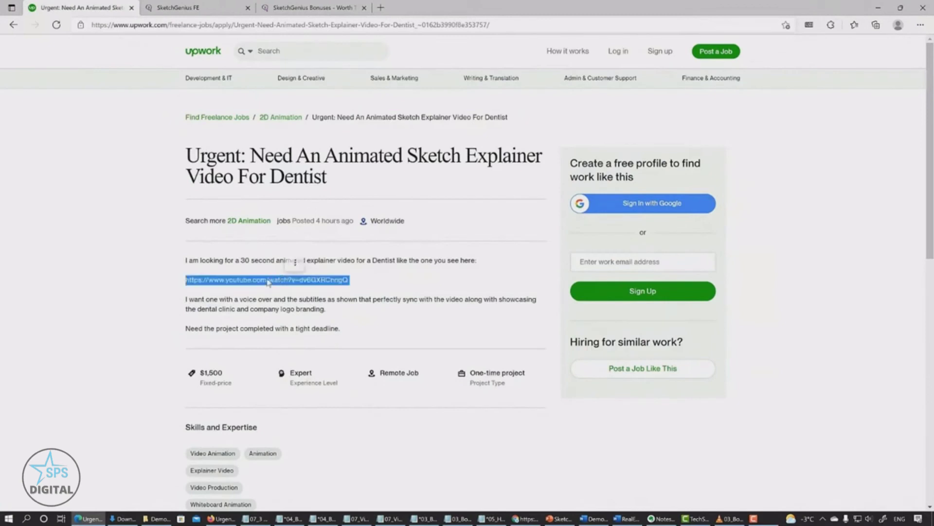
right_click(269, 284)
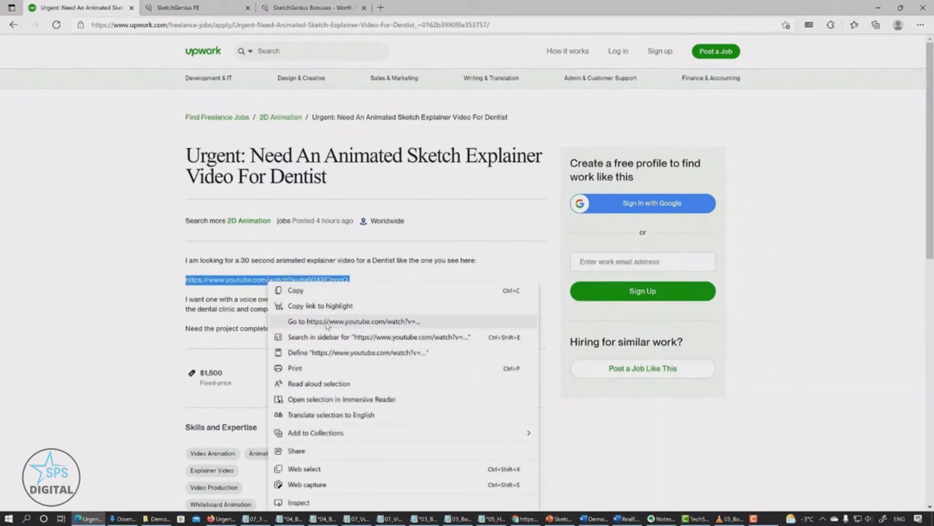
click(327, 322)
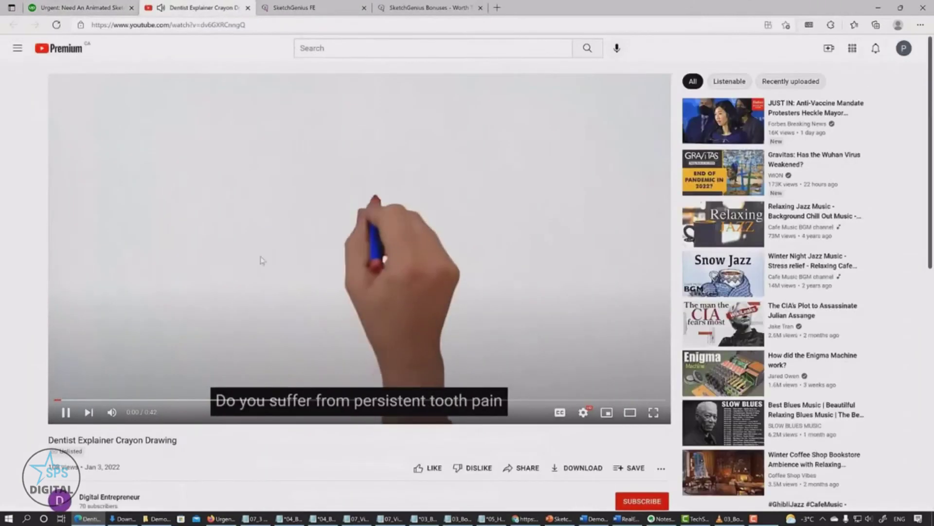
Step: Watch the Dentist Explainer Crayon Drawing video in theater mode with the sound muted, and pause it
click(630, 412)
click(63, 443)
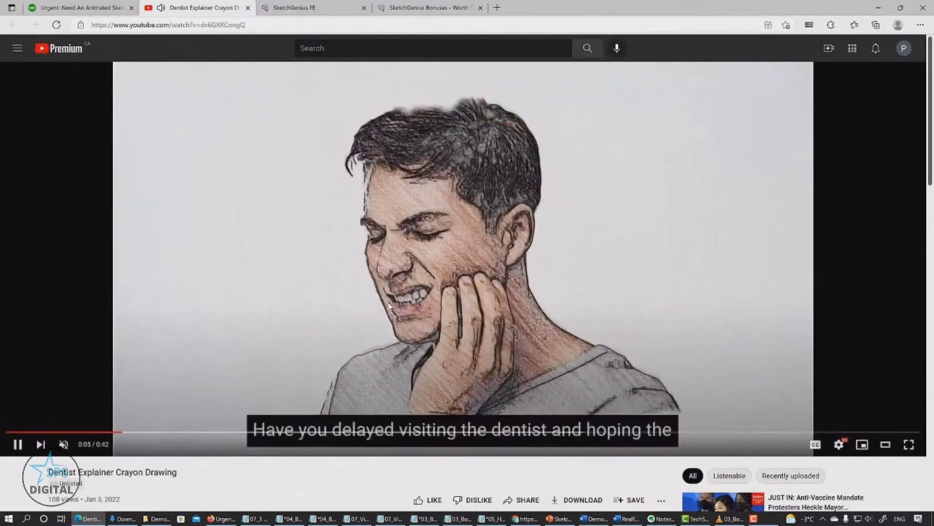
click(17, 455)
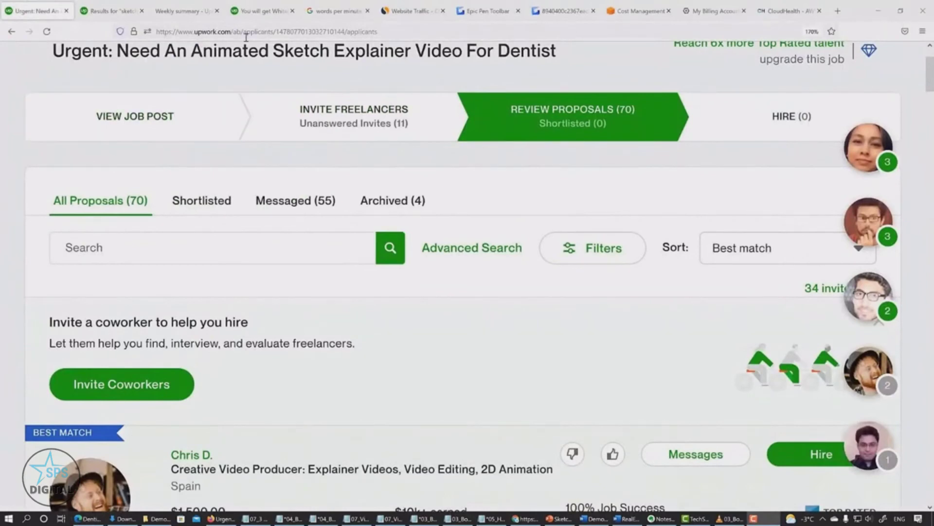
Step: Examine the freelancers' bid amounts, earnings and cover letters in the Upwork proposals for the dentist explainer video
scroll(512, 187, down, 3)
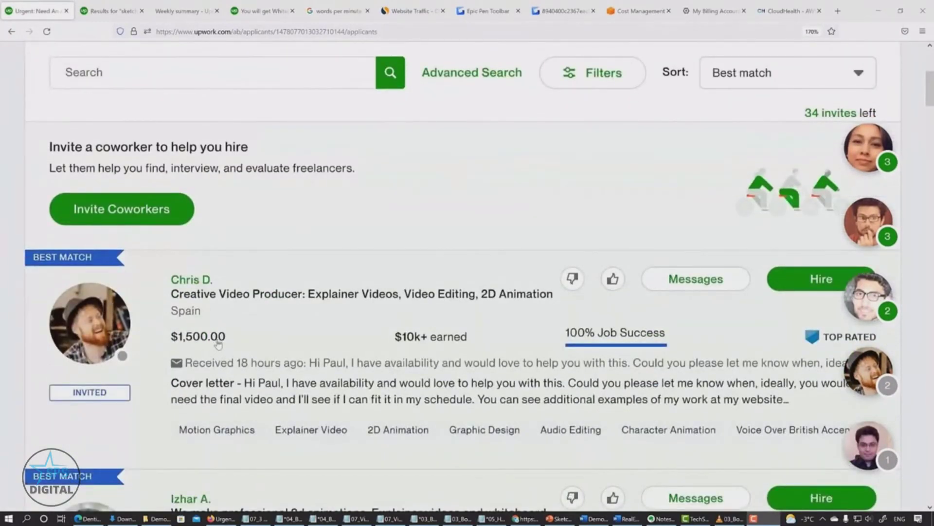
scroll(281, 311, down, 2)
scroll(281, 312, down, 10)
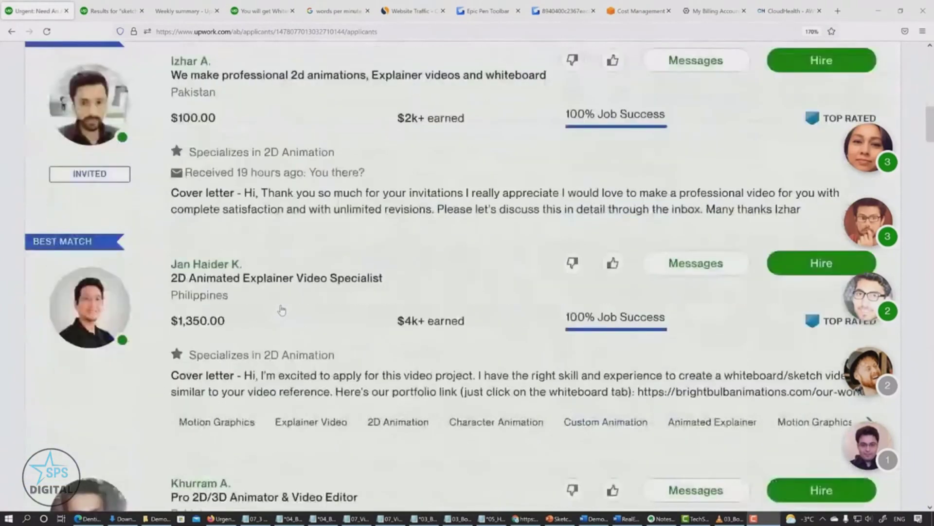
scroll(227, 243, down, 11)
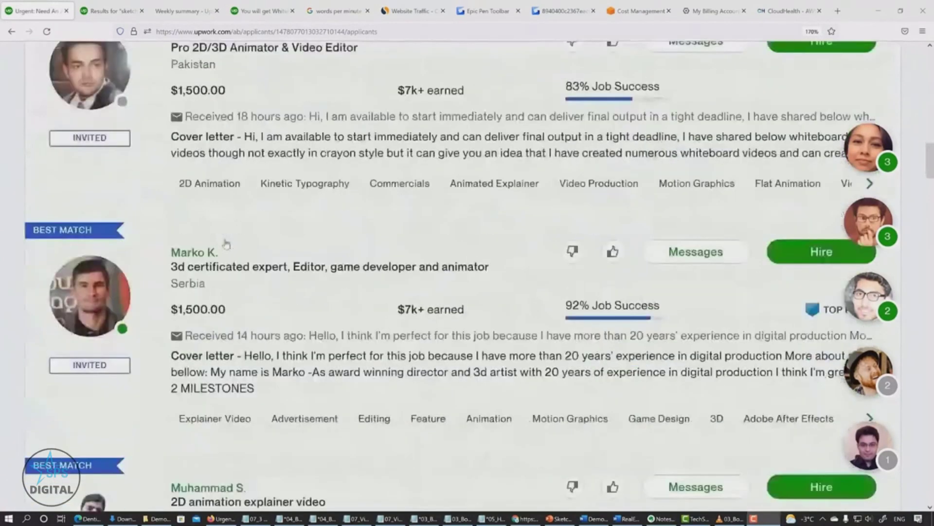
scroll(226, 243, up, 3)
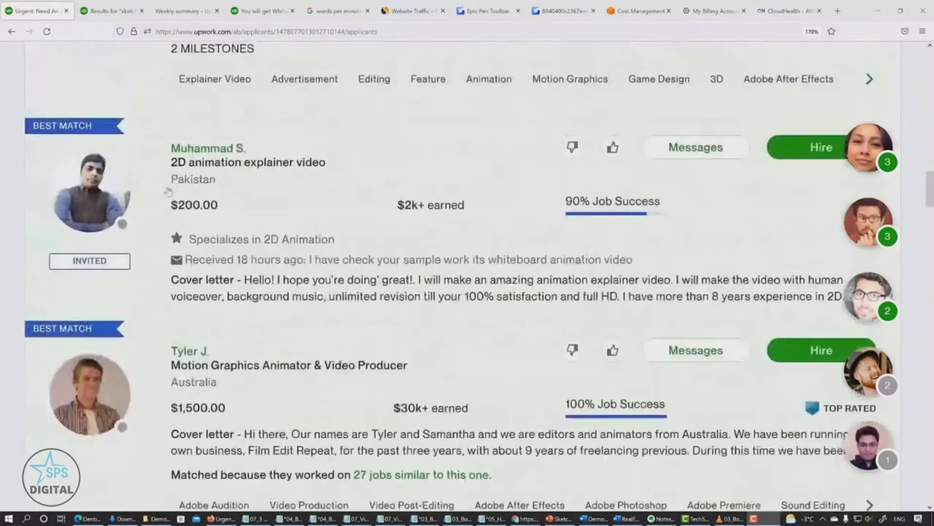
scroll(248, 233, down, 10)
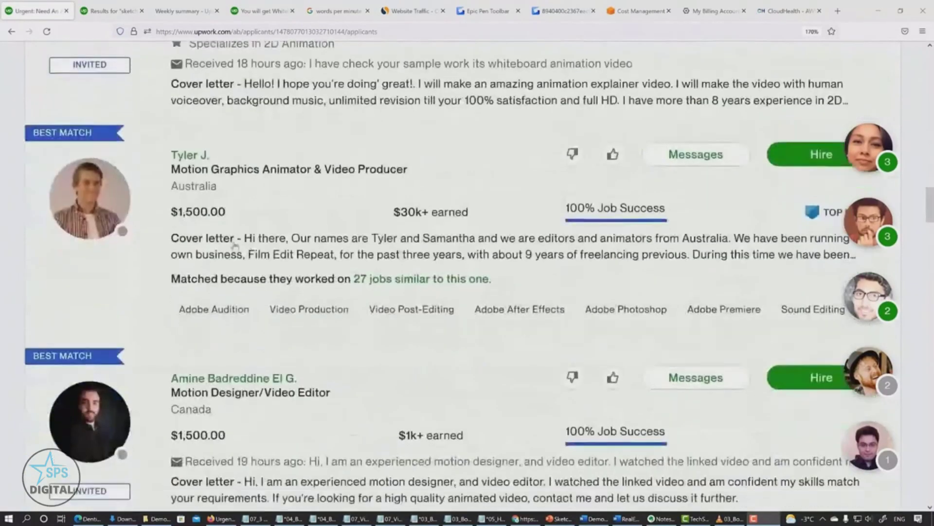
scroll(253, 271, down, 8)
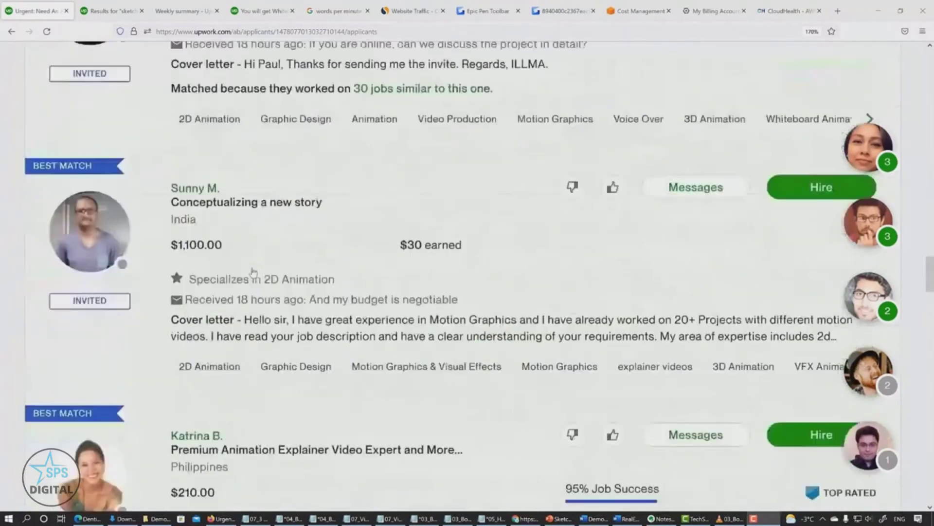
scroll(226, 265, down, 11)
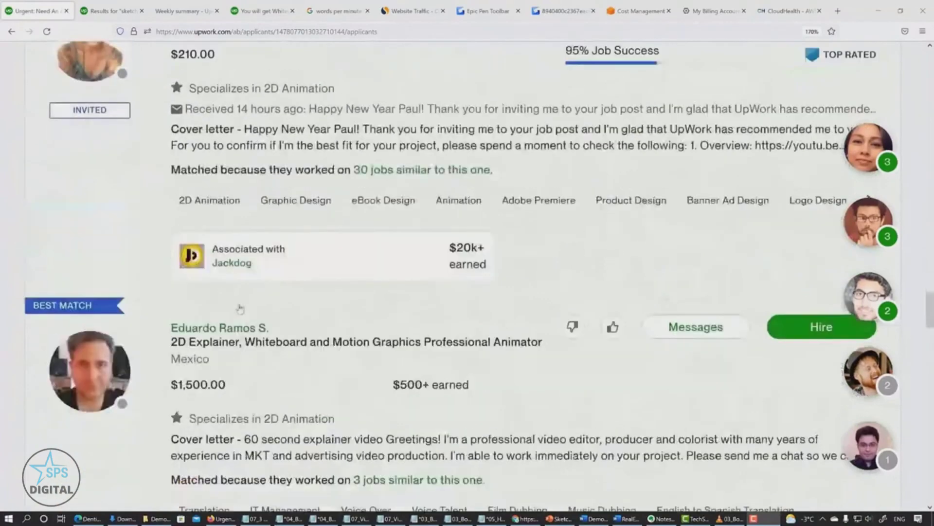
scroll(219, 230, down, 3)
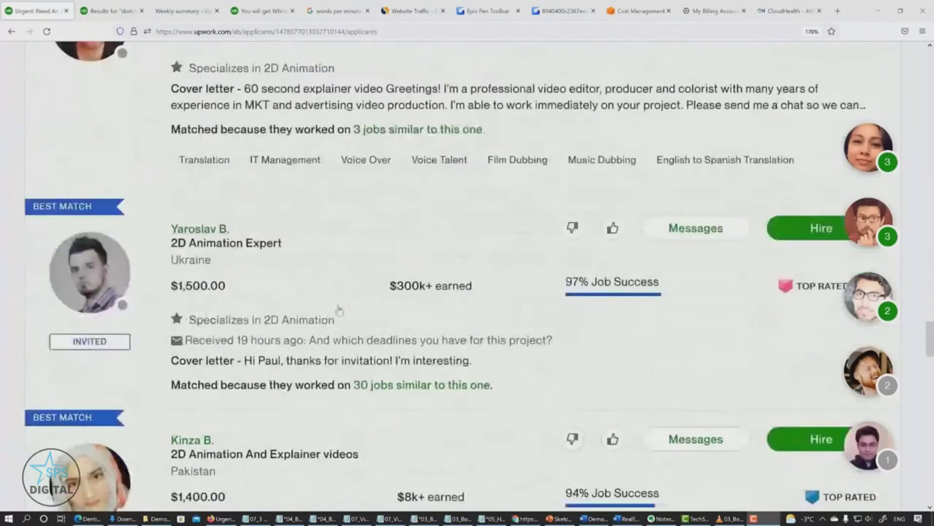
scroll(292, 272, up, 5)
scroll(340, 310, down, 6)
scroll(339, 310, down, 3)
scroll(339, 310, up, 6)
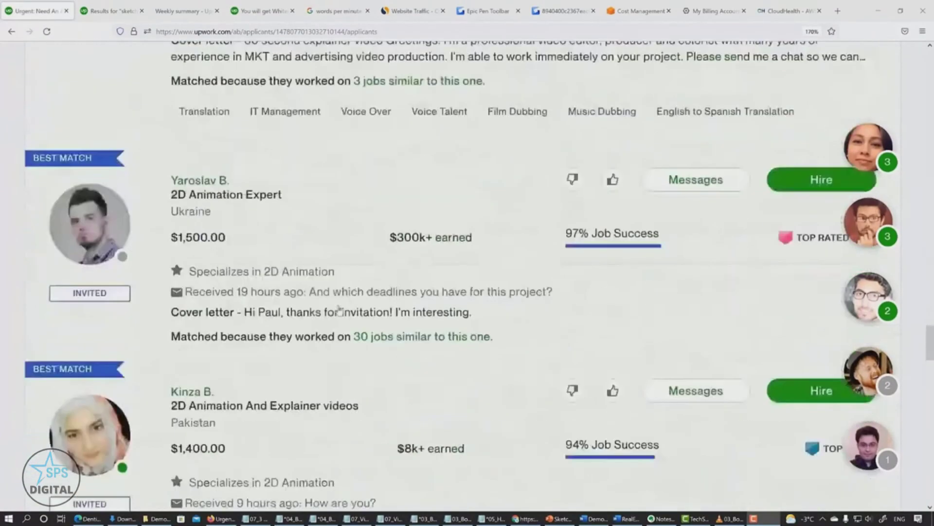
scroll(339, 310, up, 2)
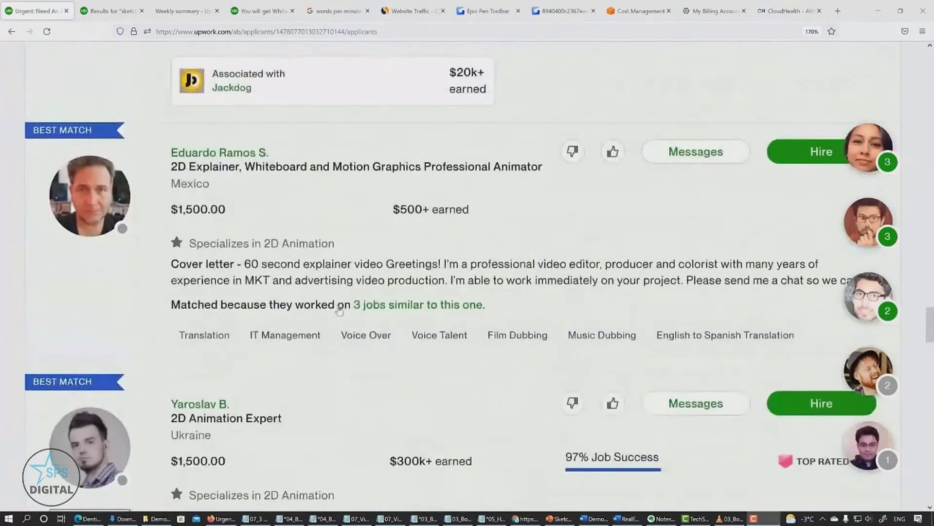
scroll(340, 310, up, 6)
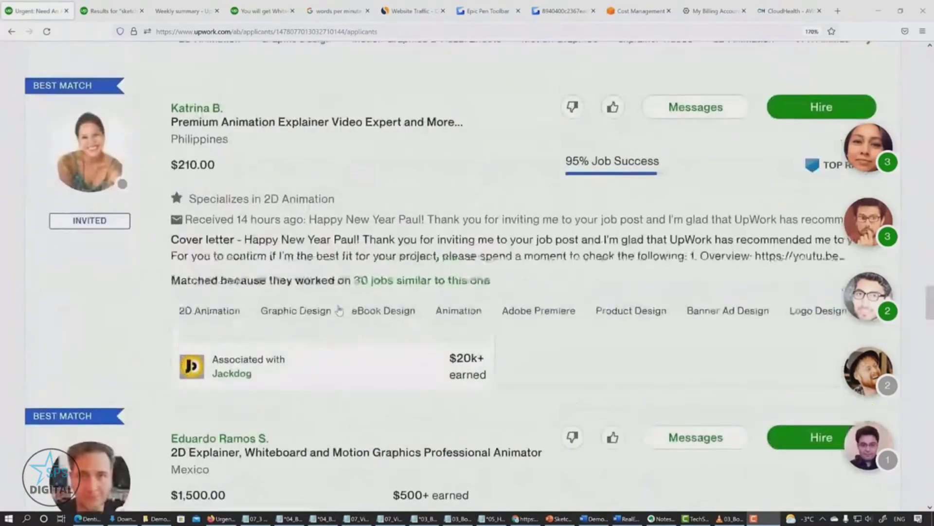
scroll(339, 310, down, 5)
scroll(339, 310, up, 5)
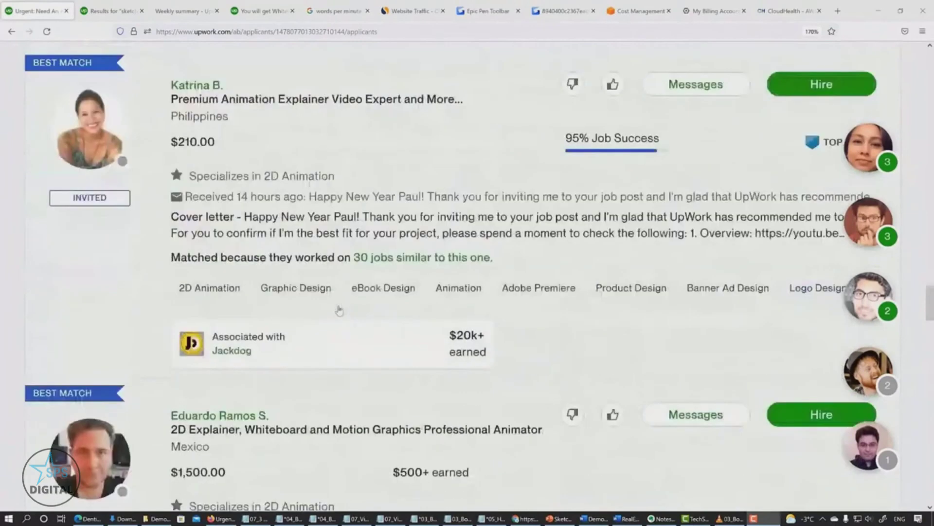
scroll(339, 310, up, 2)
scroll(339, 310, down, 5)
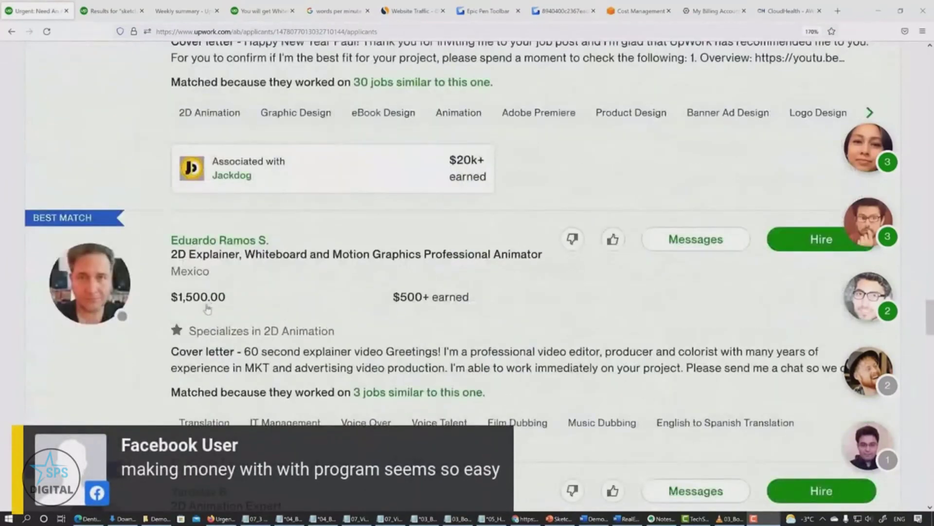
scroll(208, 308, down, 4)
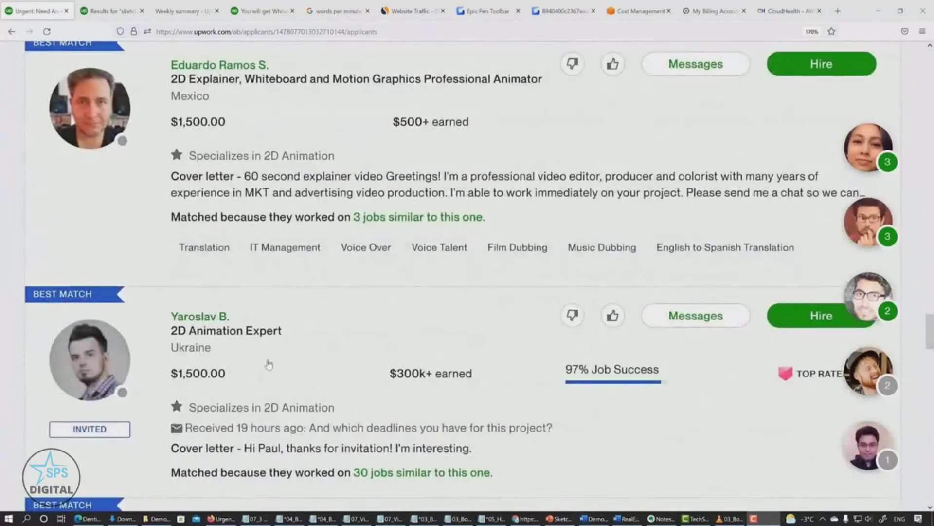
scroll(269, 364, up, 14)
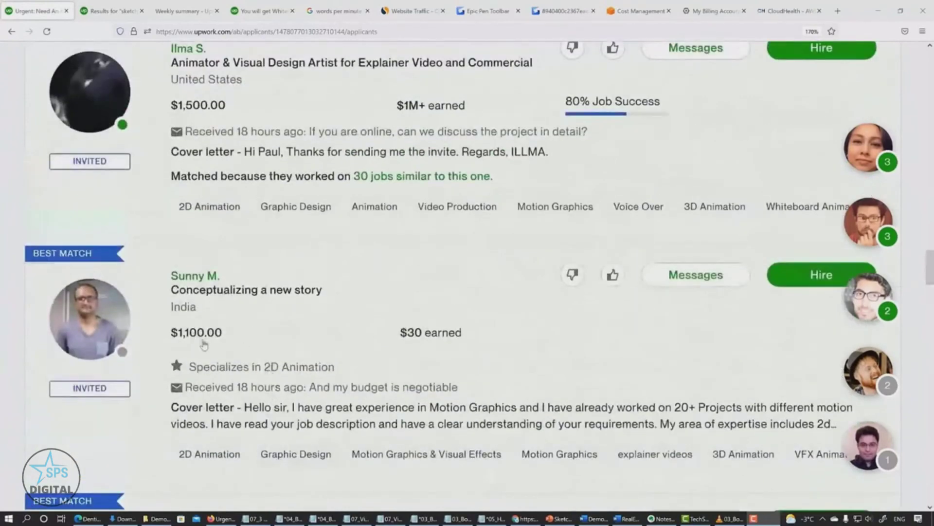
scroll(204, 344, up, 2)
scroll(210, 254, down, 1)
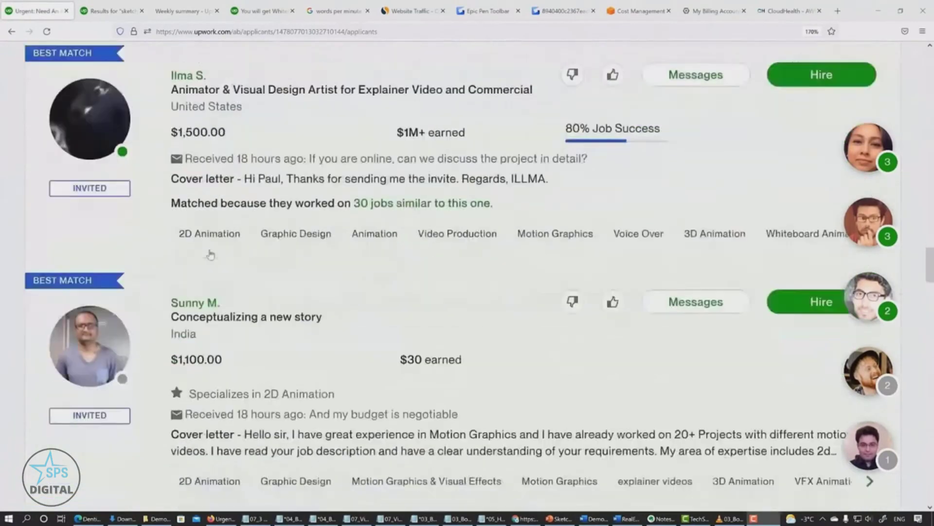
scroll(210, 254, down, 5)
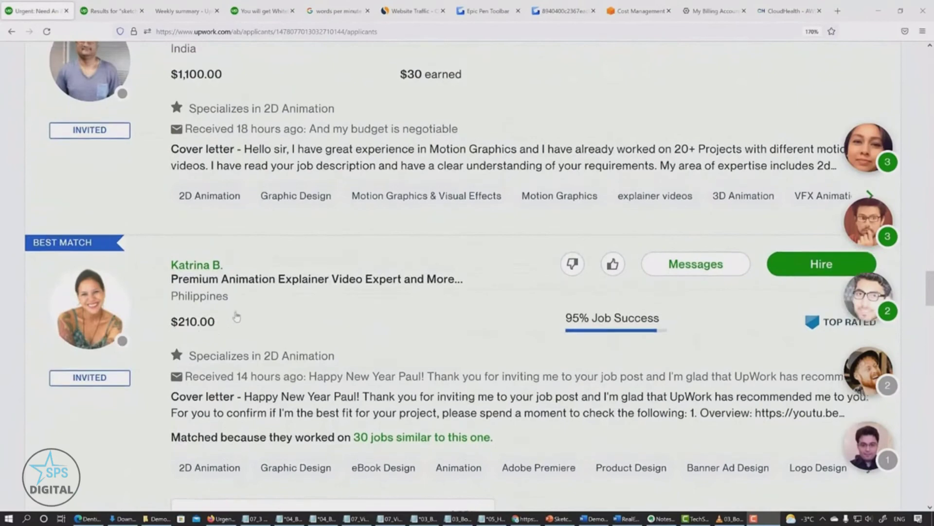
scroll(236, 316, up, 2)
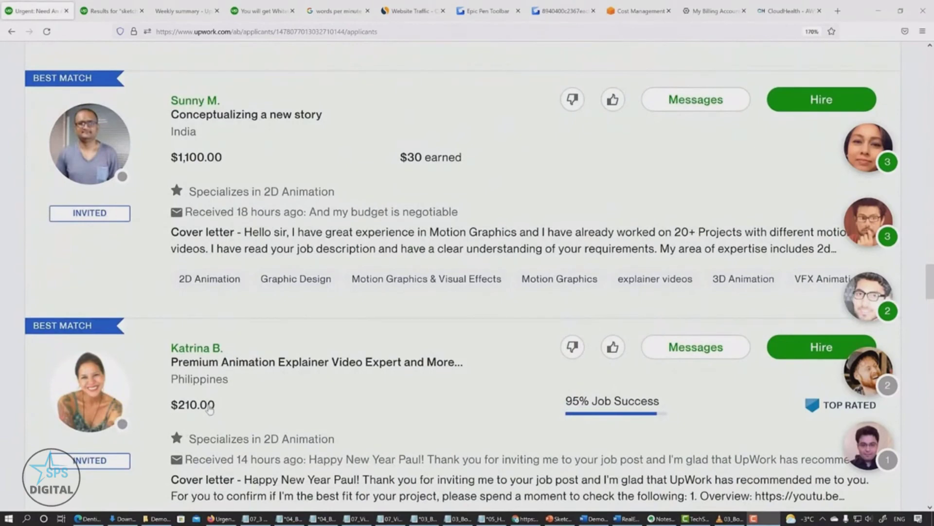
scroll(248, 360, up, 3)
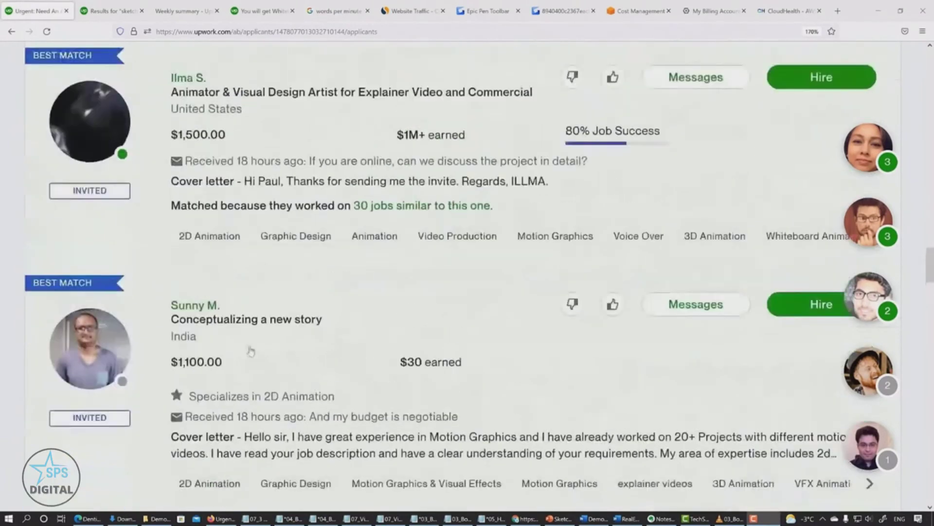
scroll(251, 350, down, 6)
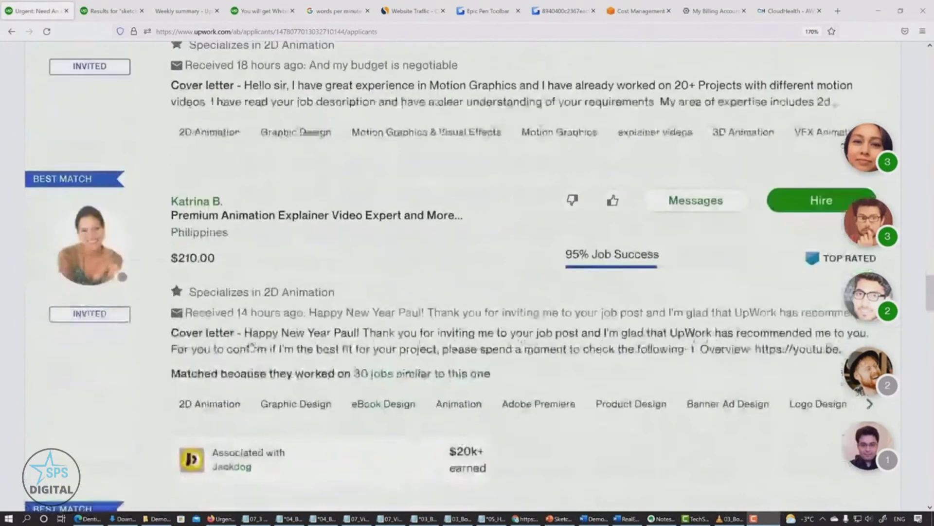
scroll(251, 346, up, 1)
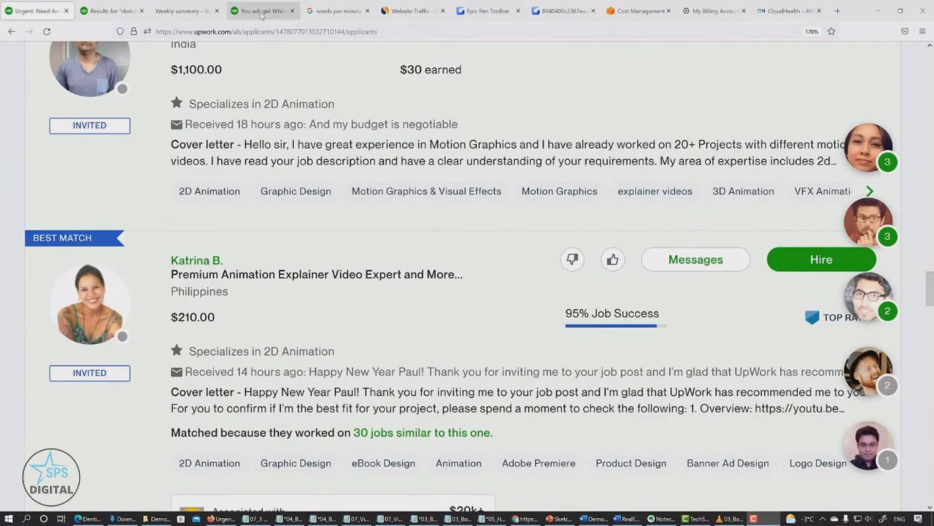
Step: Open the Upwork listing for whiteboard animated explainer videos and highlight its Project Catalog heading
click(262, 13)
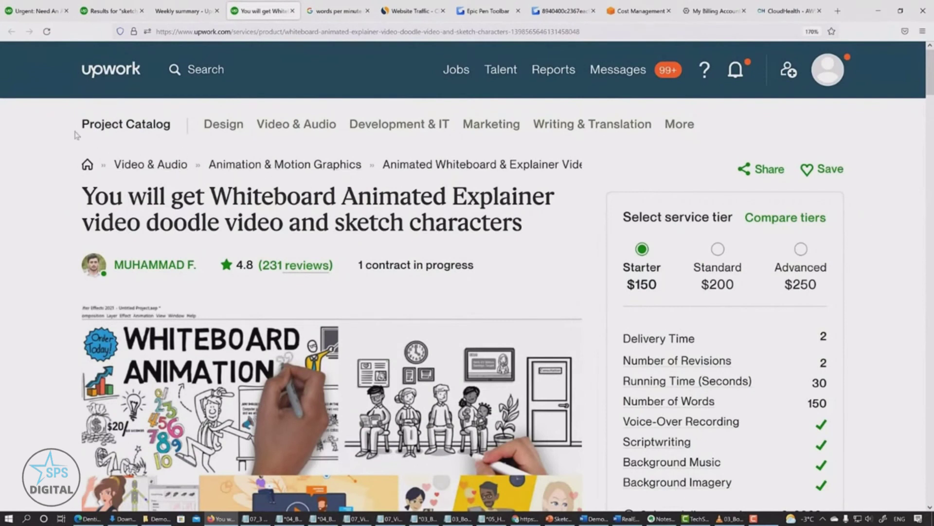
drag(77, 135, 174, 127)
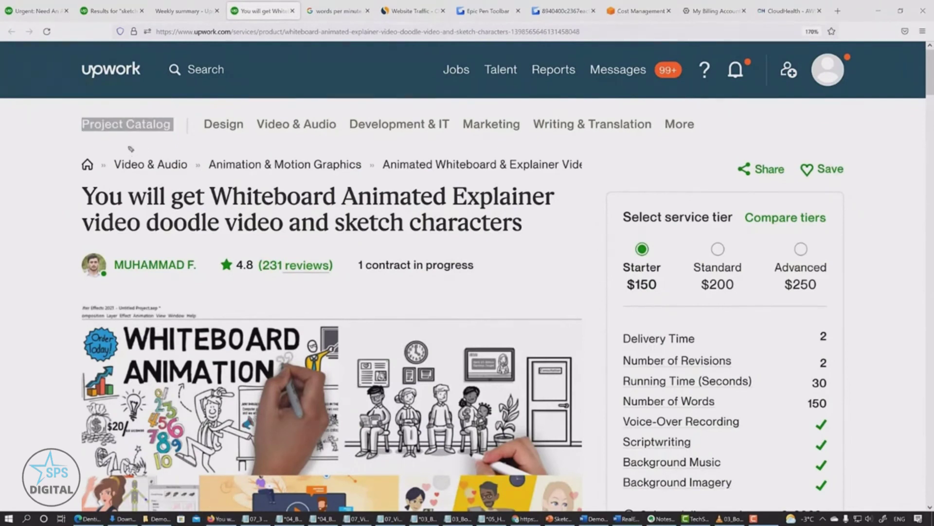
mouse_move(132, 146)
mouse_down()
mouse_move(56, 129)
mouse_move(132, 103)
mouse_move(186, 107)
mouse_move(194, 136)
mouse_move(145, 153)
mouse_move(110, 144)
mouse_up()
click(130, 193)
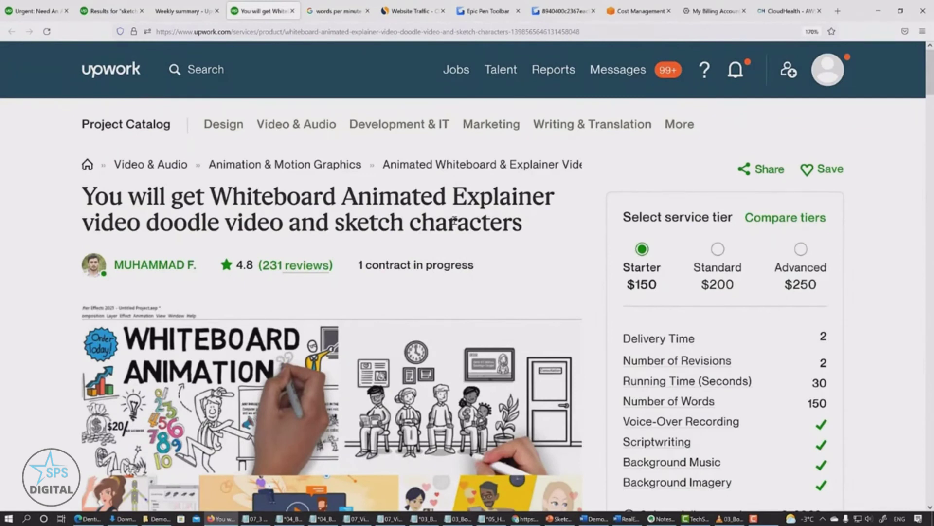
Step: Review the whiteboard listing's title, sample artwork and Starter service tier details
drag(92, 196, 445, 197)
click(446, 199)
scroll(544, 219, down, 3)
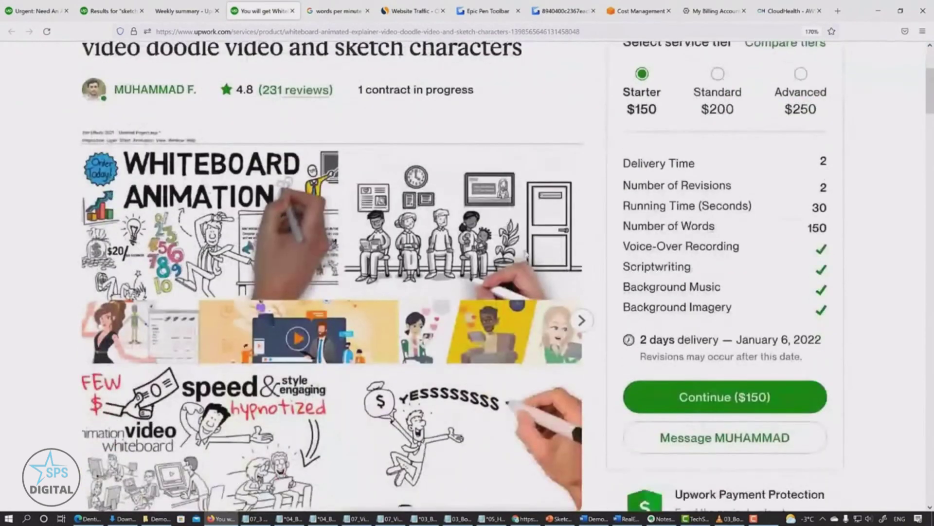
Step: Highlight the Starter tier's running time and price in the whiteboard animation listing
scroll(584, 320, up, 3)
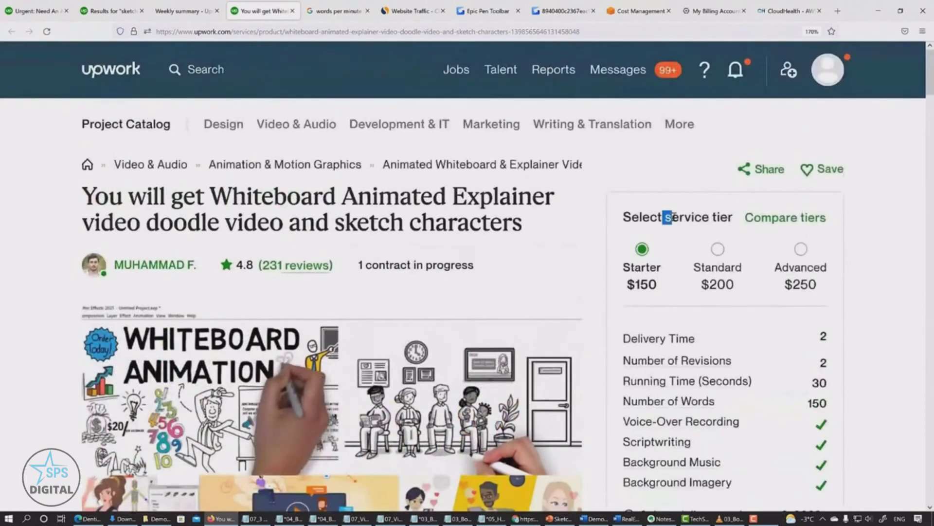
mouse_move(803, 408)
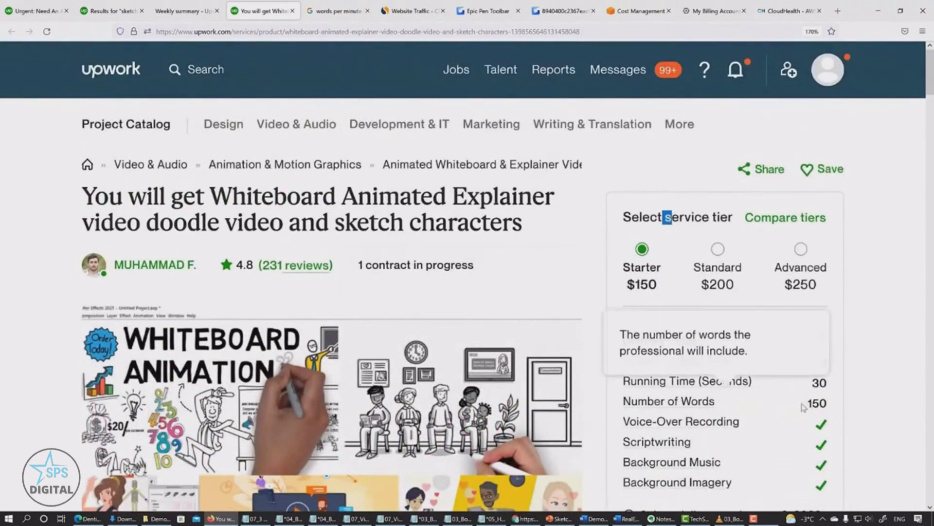
drag(803, 408, 835, 388)
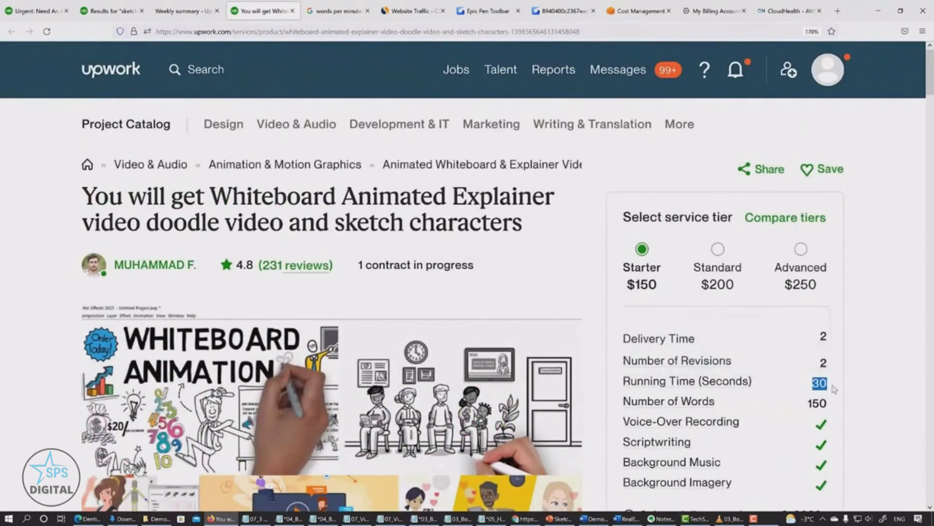
click(833, 388)
drag(621, 293, 647, 283)
click(646, 284)
scroll(893, 300, down, 3)
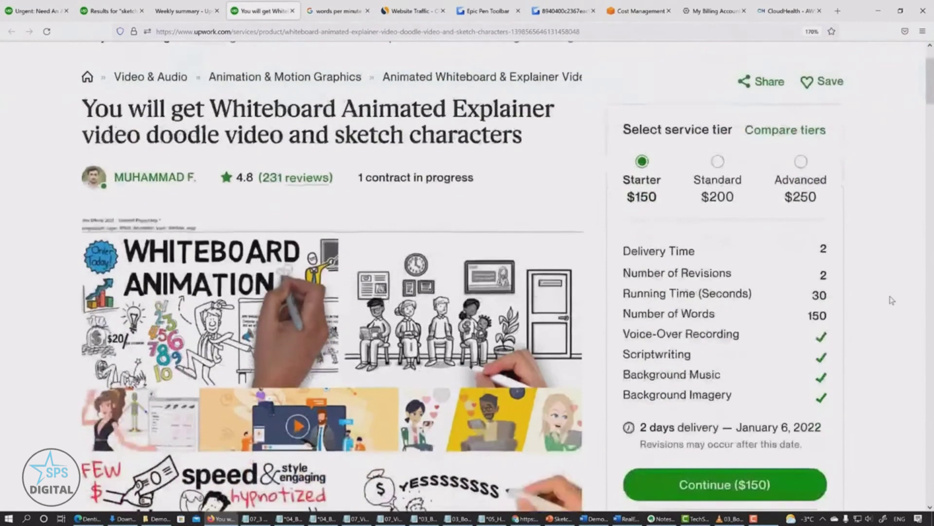
Step: Select the Advanced service tier and highlight its Storyboard and Background Imagery features
scroll(892, 300, up, 3)
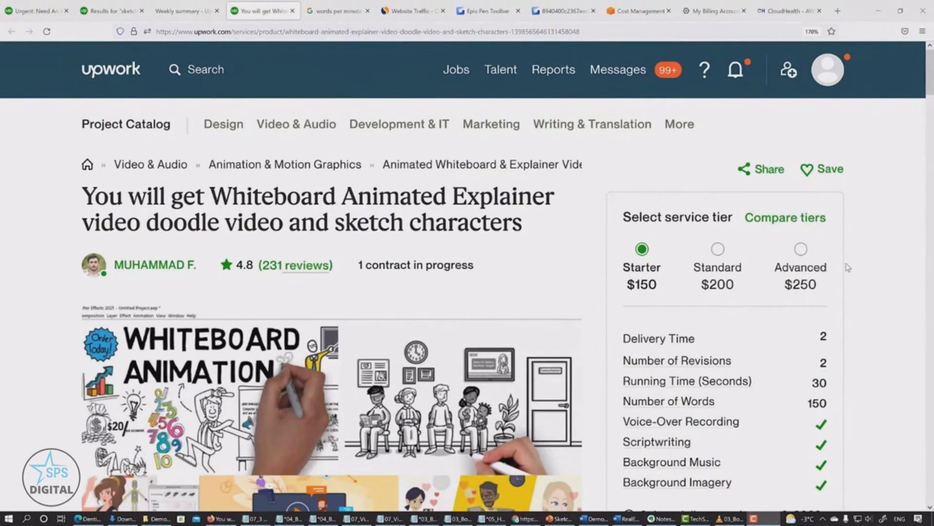
click(800, 249)
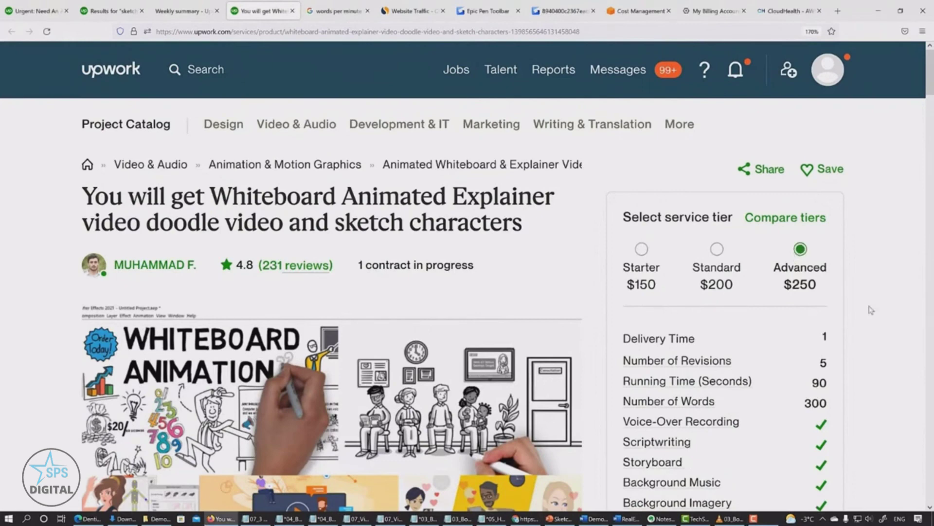
drag(626, 462, 686, 462)
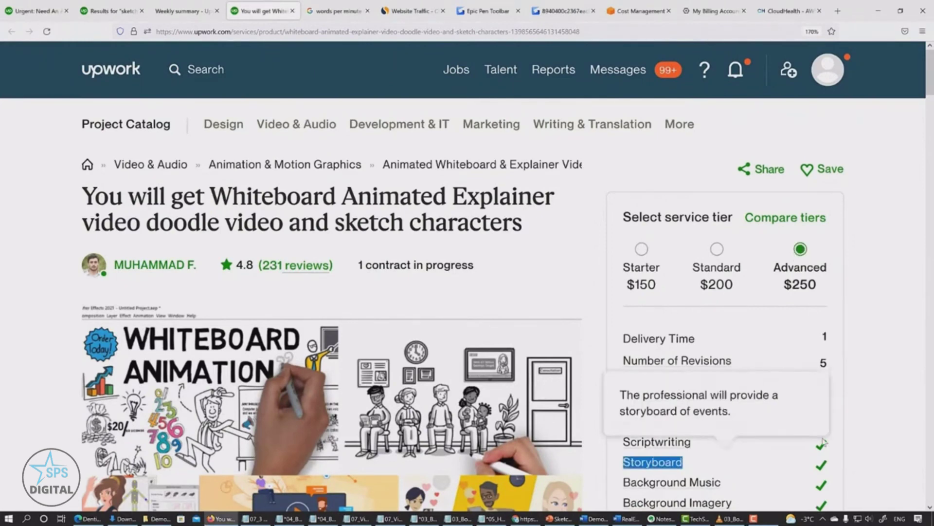
scroll(680, 413, down, 2)
triple_click(681, 414)
scroll(680, 415, up, 2)
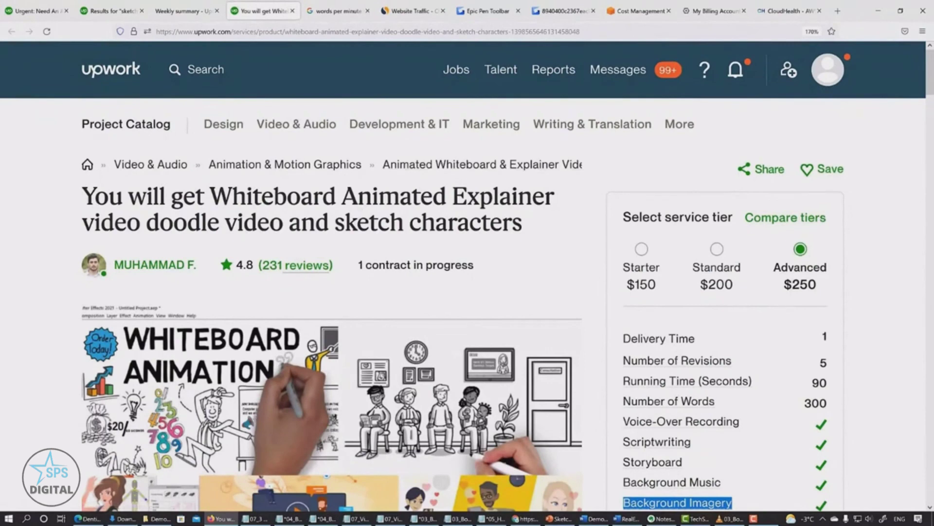
Step: Switch to Similarweb, look up upwork.com and examine its Traffic Overview
key(ctrl+6)
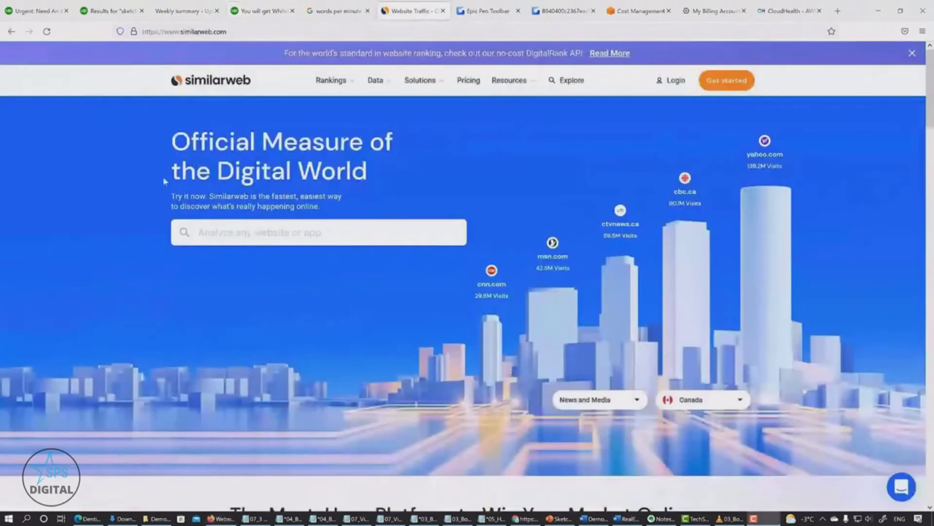
click(279, 237)
text(uwpo)
key(BackSpace)
key(BackSpace)
key(BackSpace)
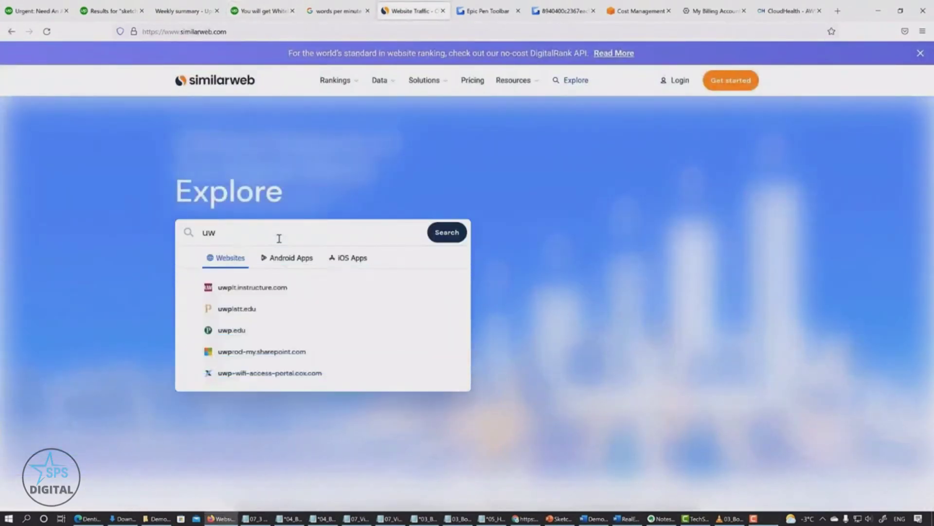
text(pwork.c)
key(BackSpace)
key(BackSpace)
key(BackSpace)
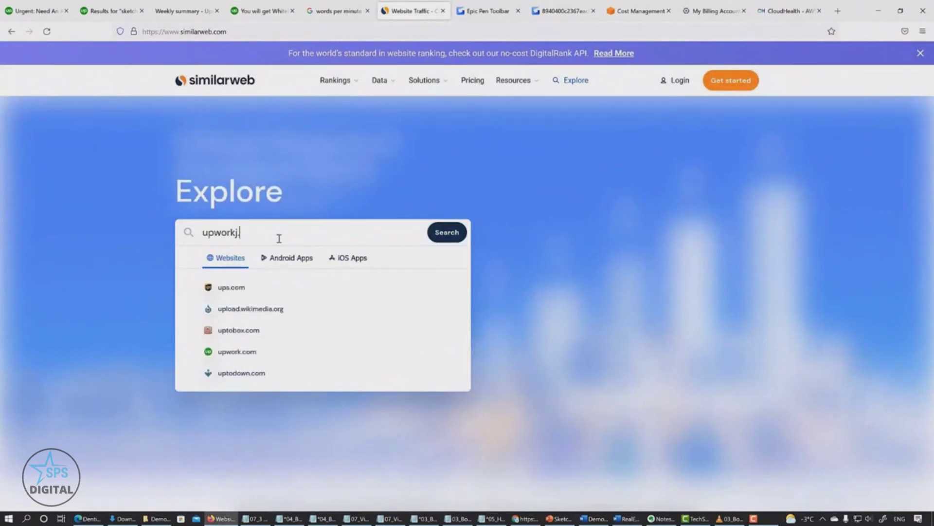
text(k.com)
key(Return)
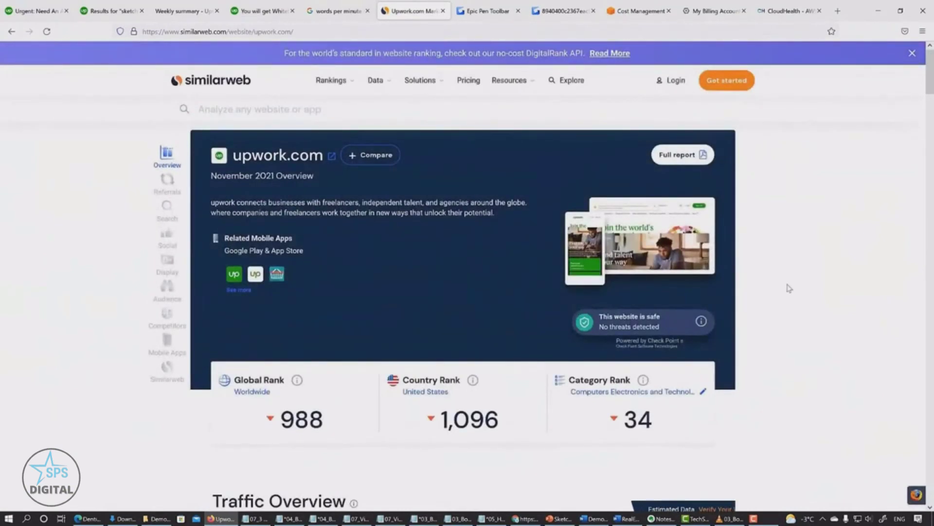
scroll(789, 288, down, 3)
scroll(788, 288, down, 3)
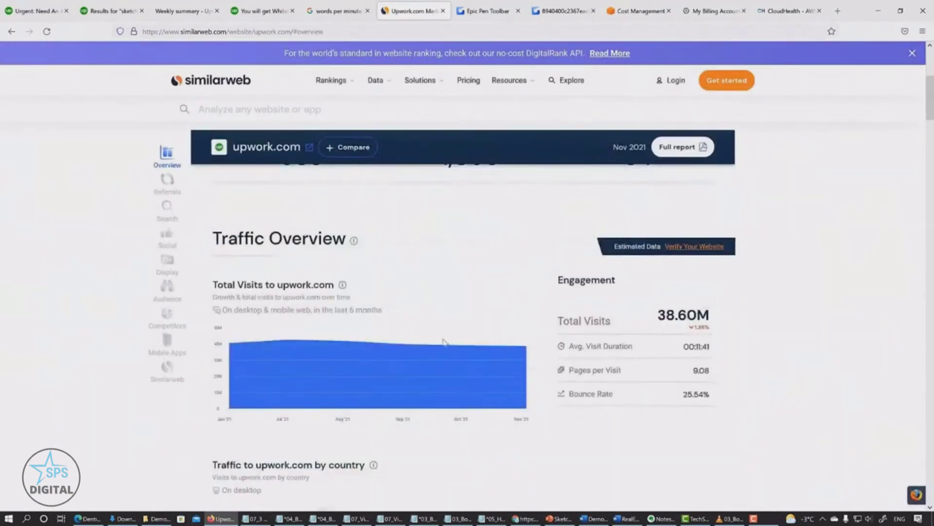